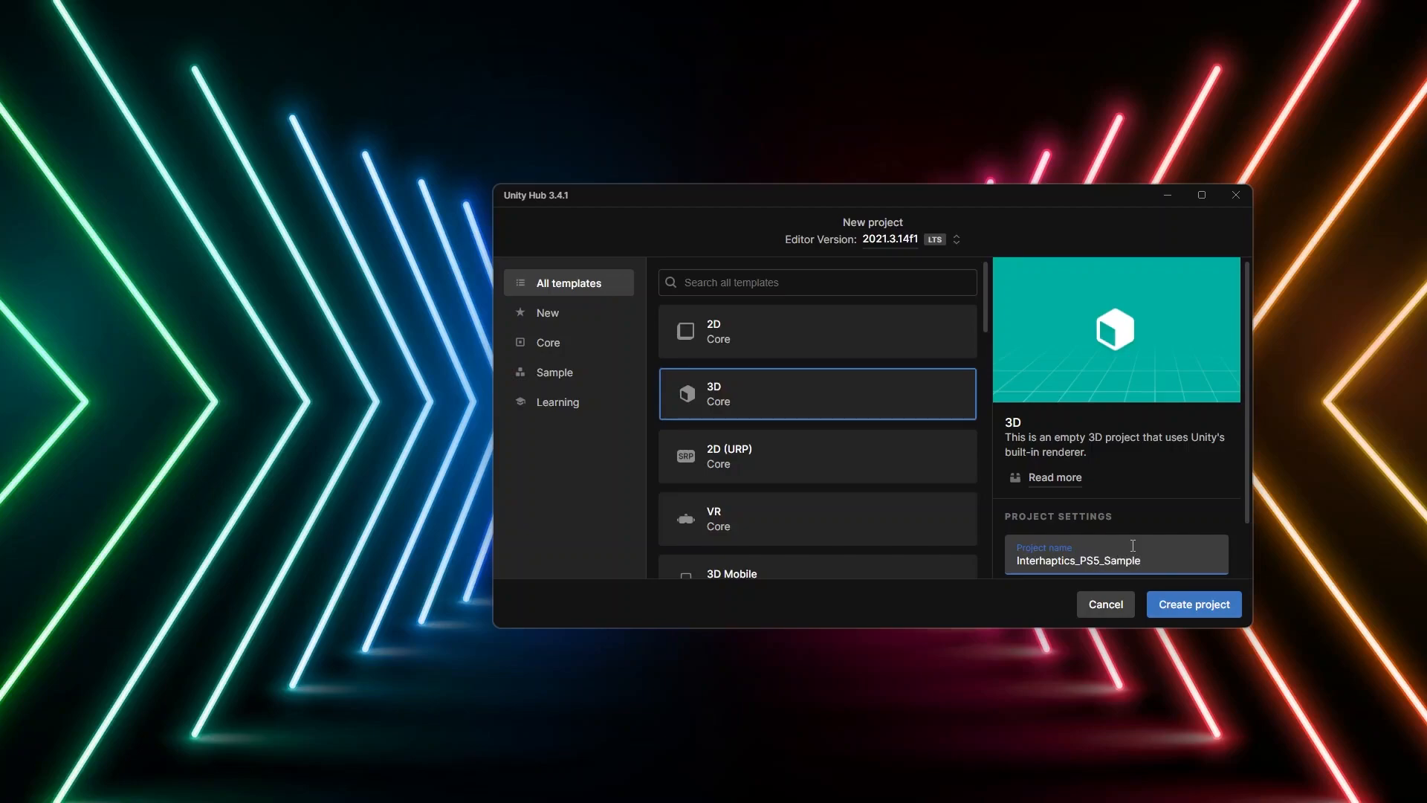
- Create the 3D project Interhaptics_PS5_Sample and switch its build platform to PS5
{"action": "left_click", "coordinate": [1197, 605]}
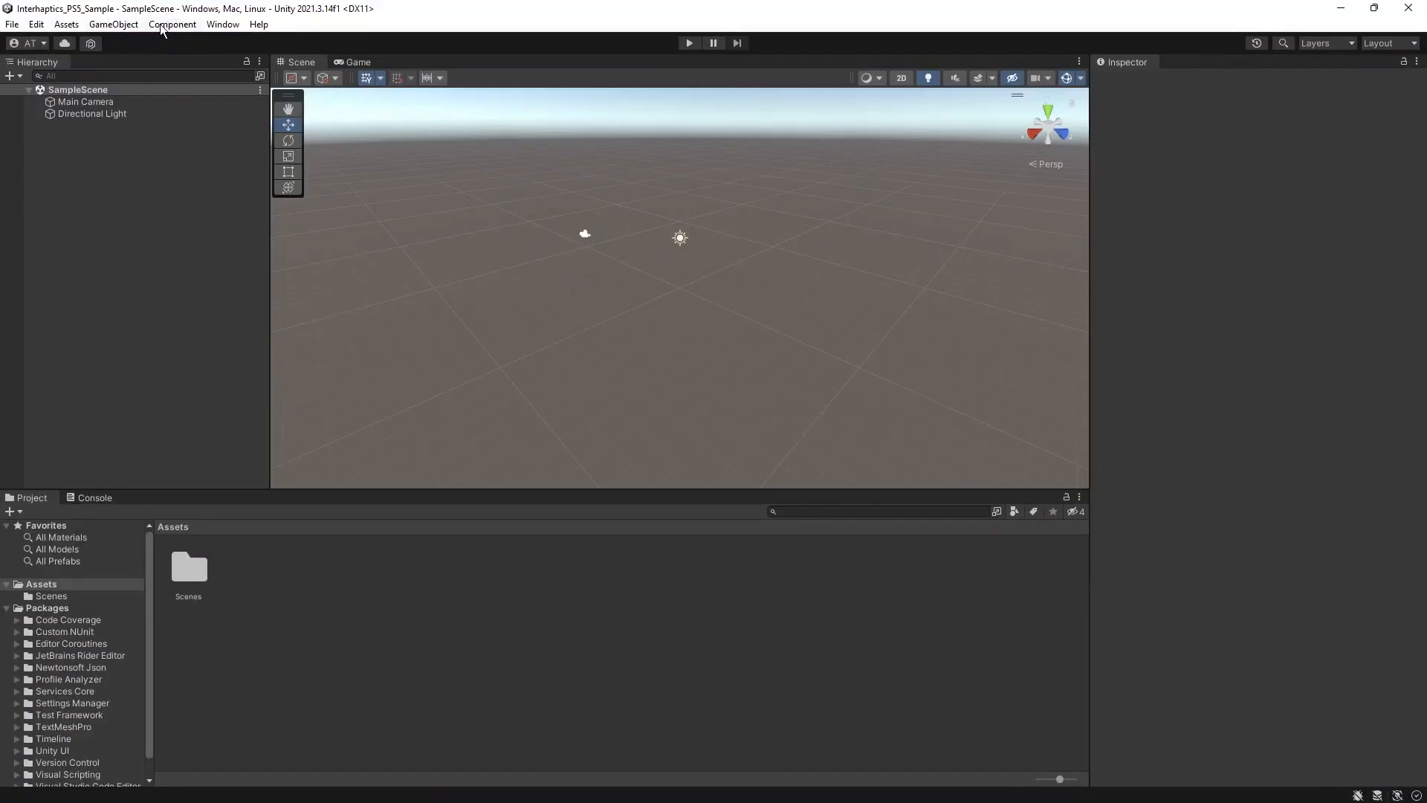
{"action": "left_click", "coordinate": [12, 25]}
{"action": "left_click", "coordinate": [69, 208]}
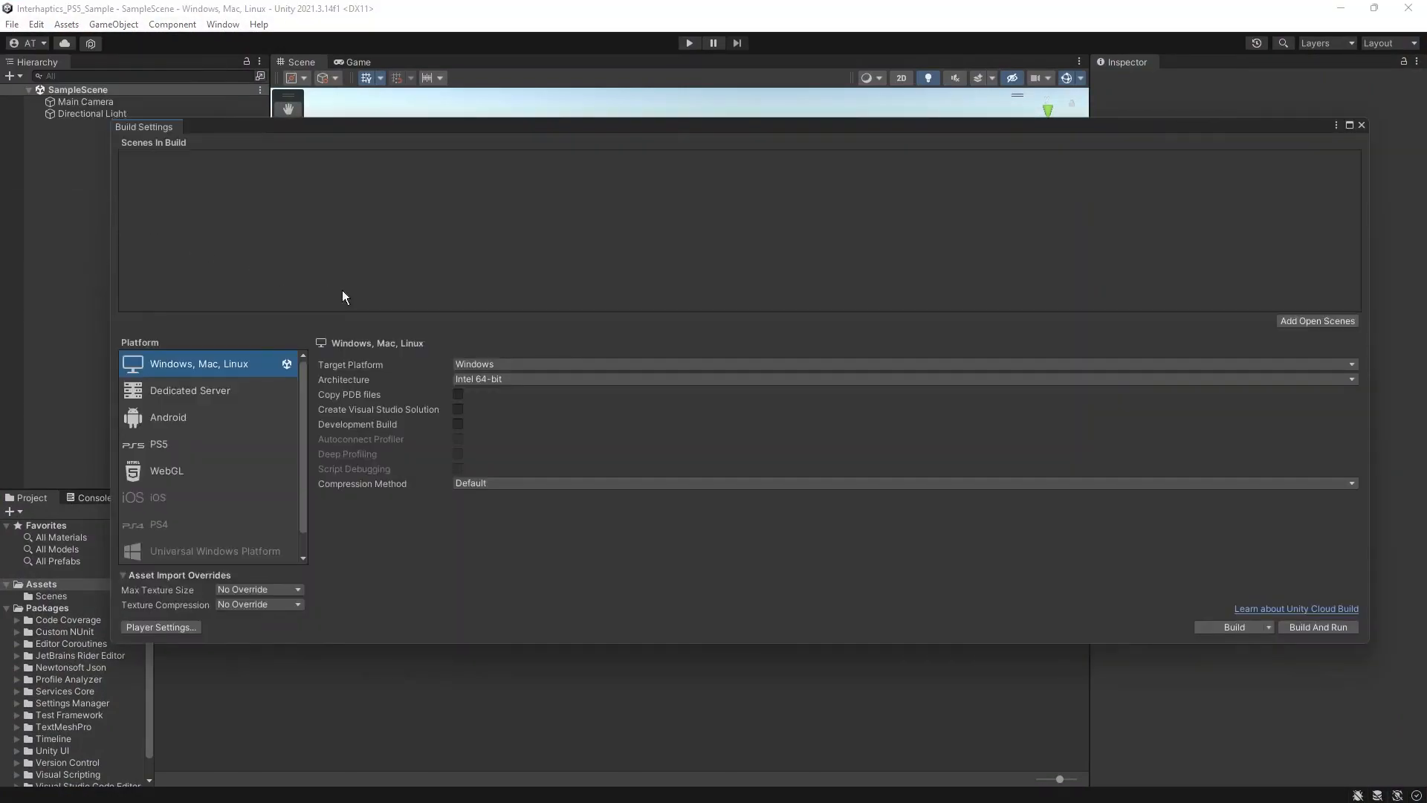
{"action": "left_click", "coordinate": [187, 448]}
{"action": "left_click", "coordinate": [1237, 626]}
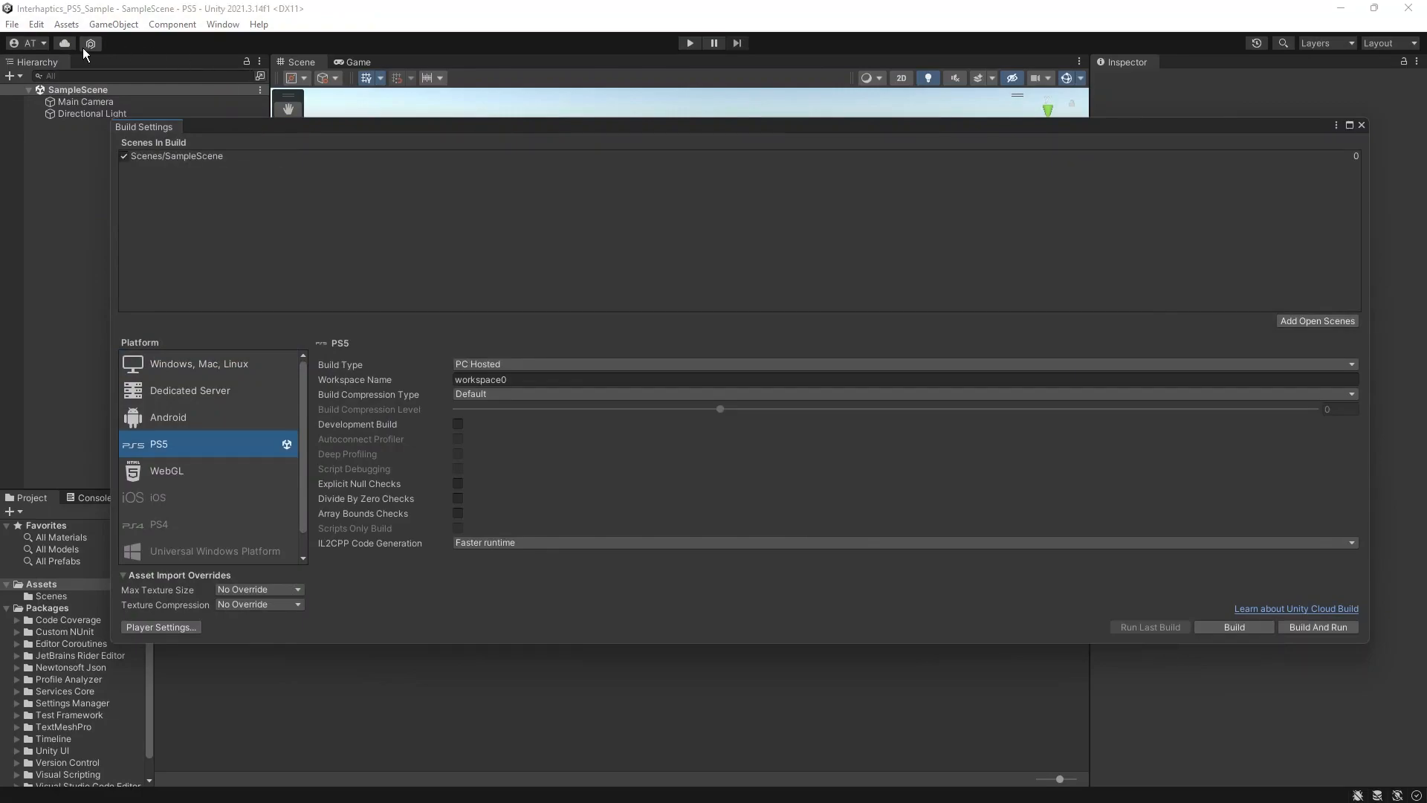
{"action": "left_click", "coordinate": [215, 25]}
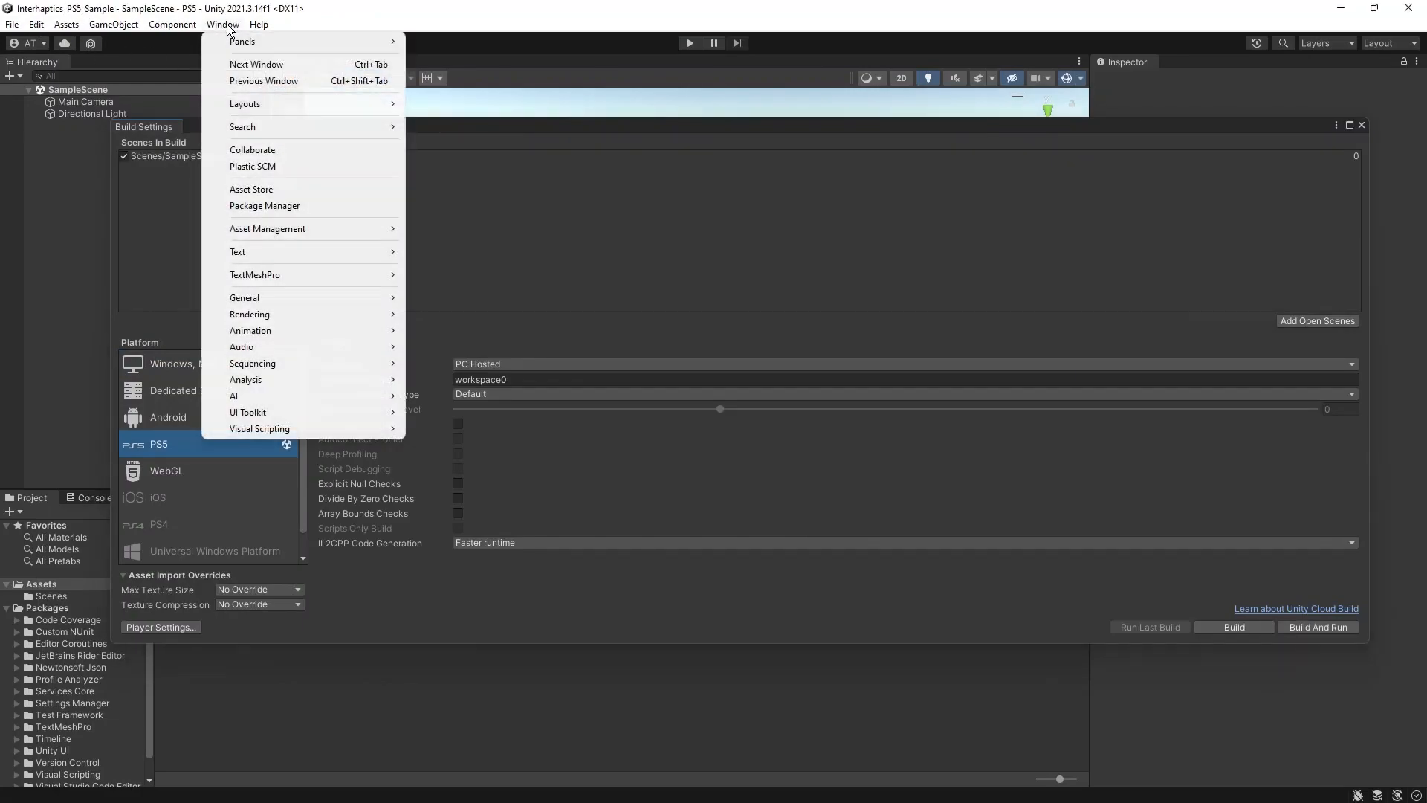
{"action": "left_click", "coordinate": [275, 208]}
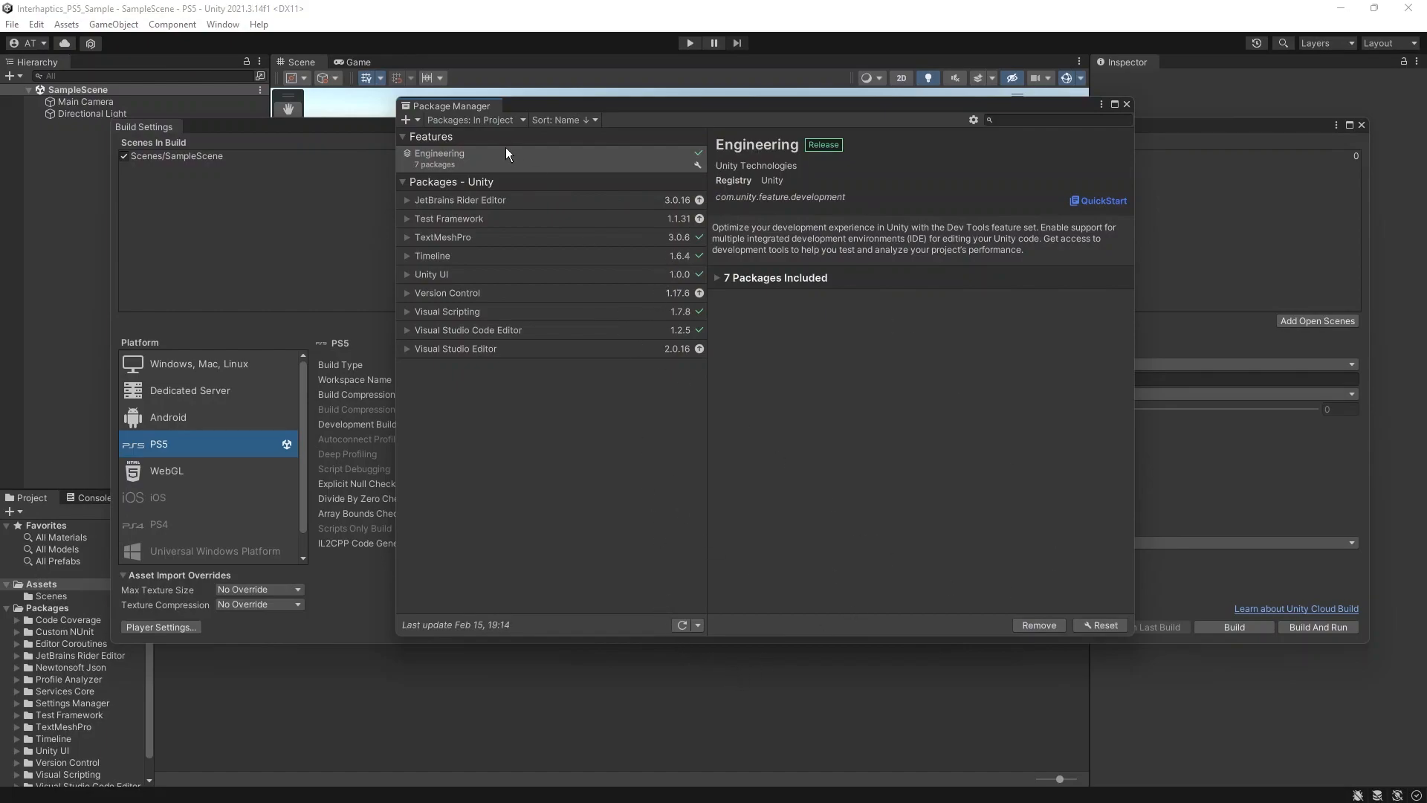
{"action": "left_click", "coordinate": [408, 123]}
{"action": "left_click", "coordinate": [460, 175]}
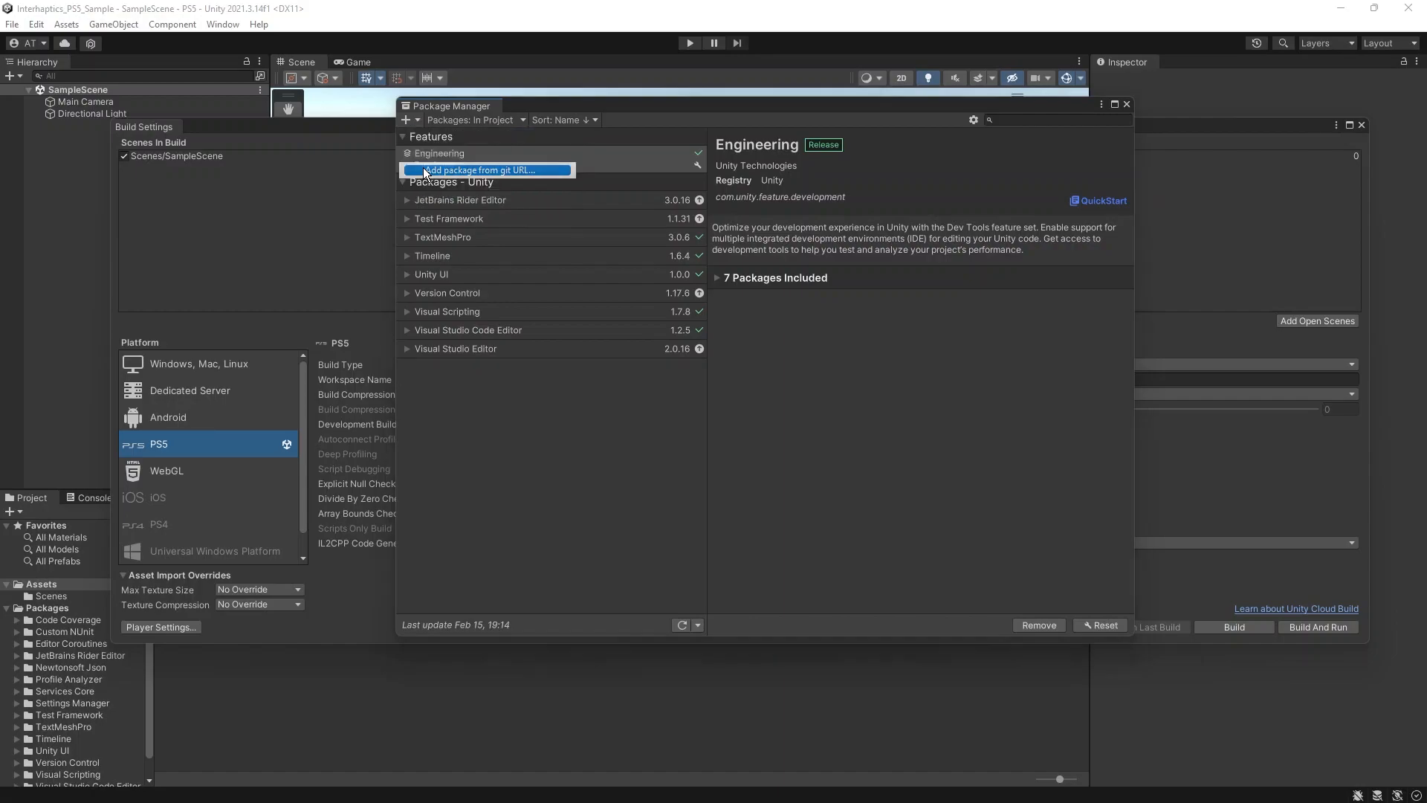
{"action": "type", "text": "https://github.com/Interhaptics/Unity_CoreSDK.git"}
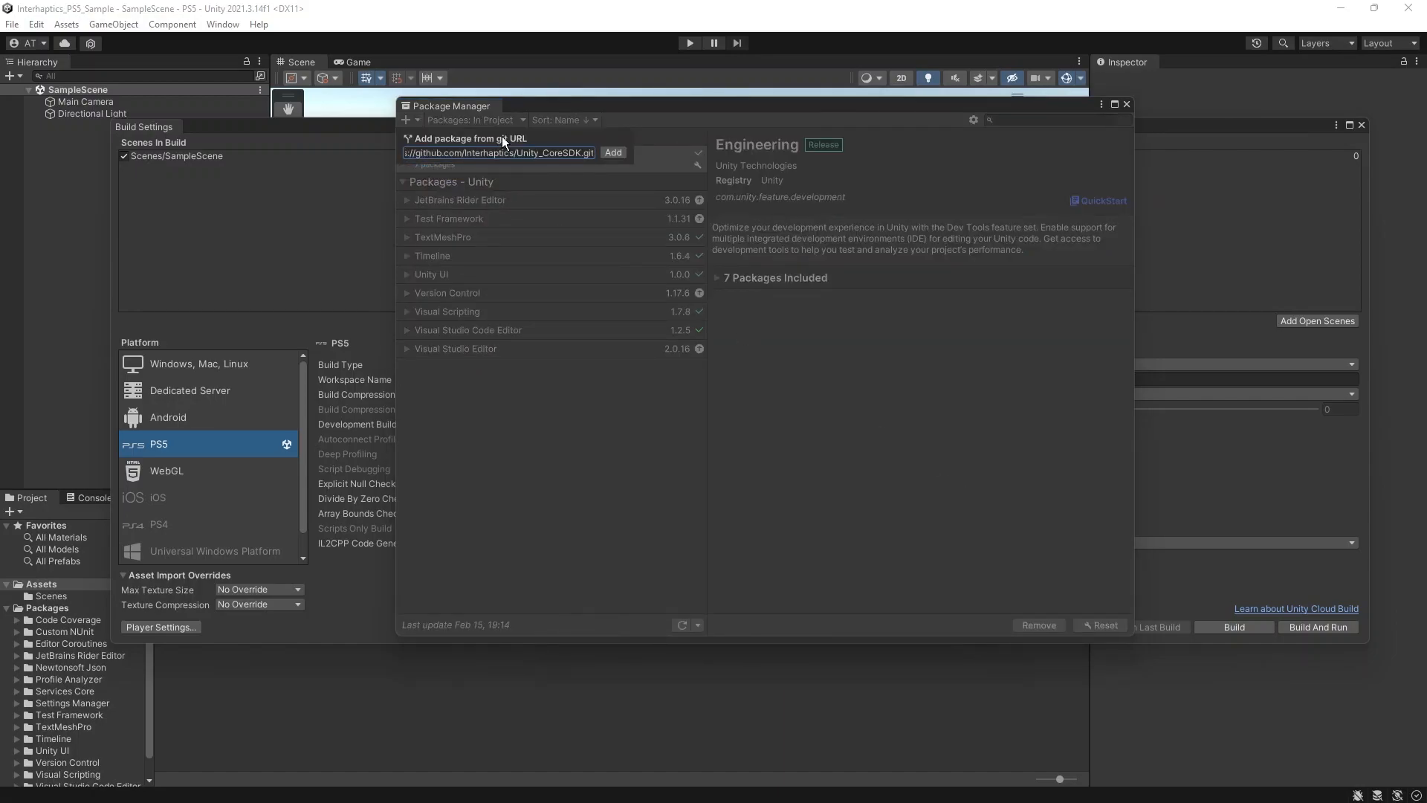
{"action": "left_click", "coordinate": [611, 152]}
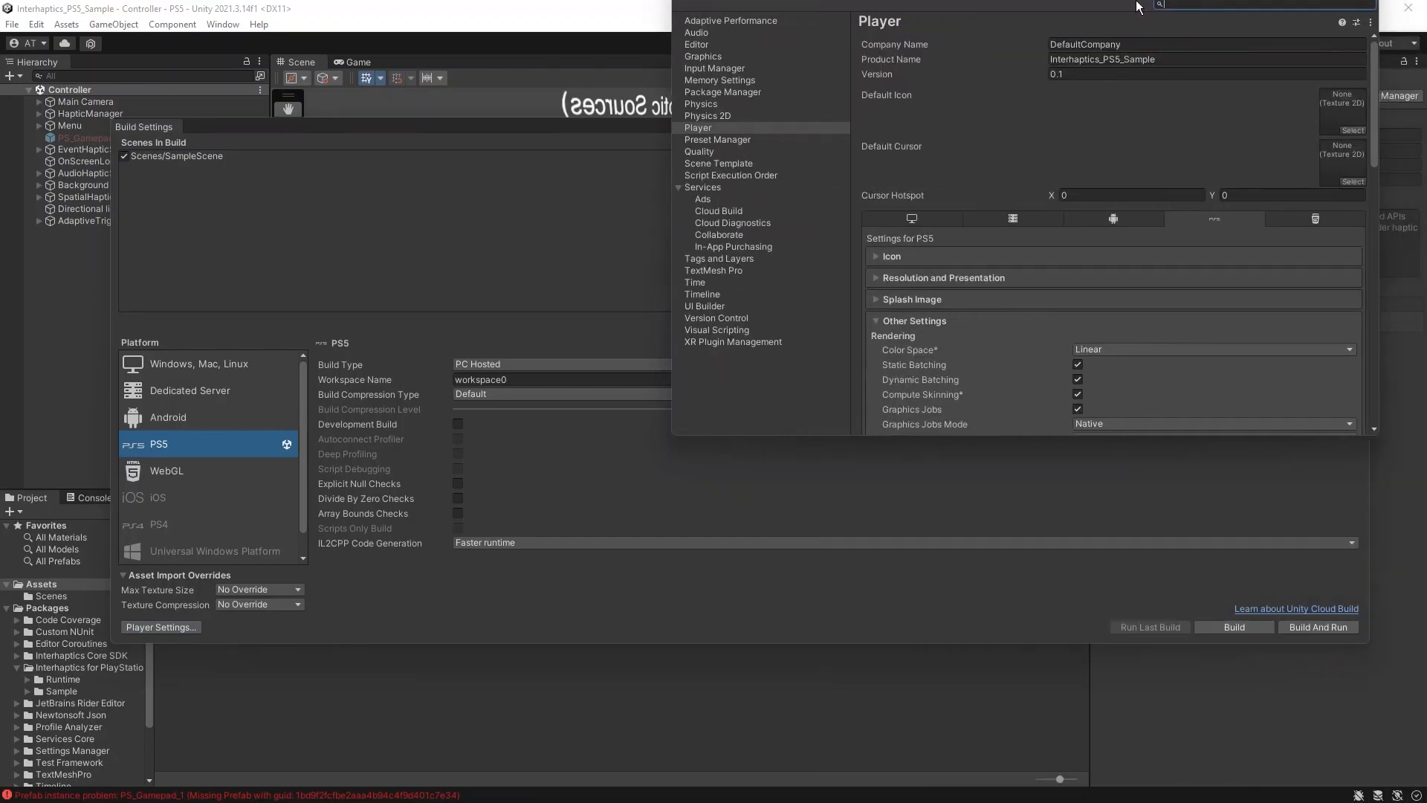
- Set Active Input Handling to Both in the PS5 player settings
{"action": "scroll", "coordinate": [1164, 372], "scroll_direction": "down", "scroll_amount": 10}
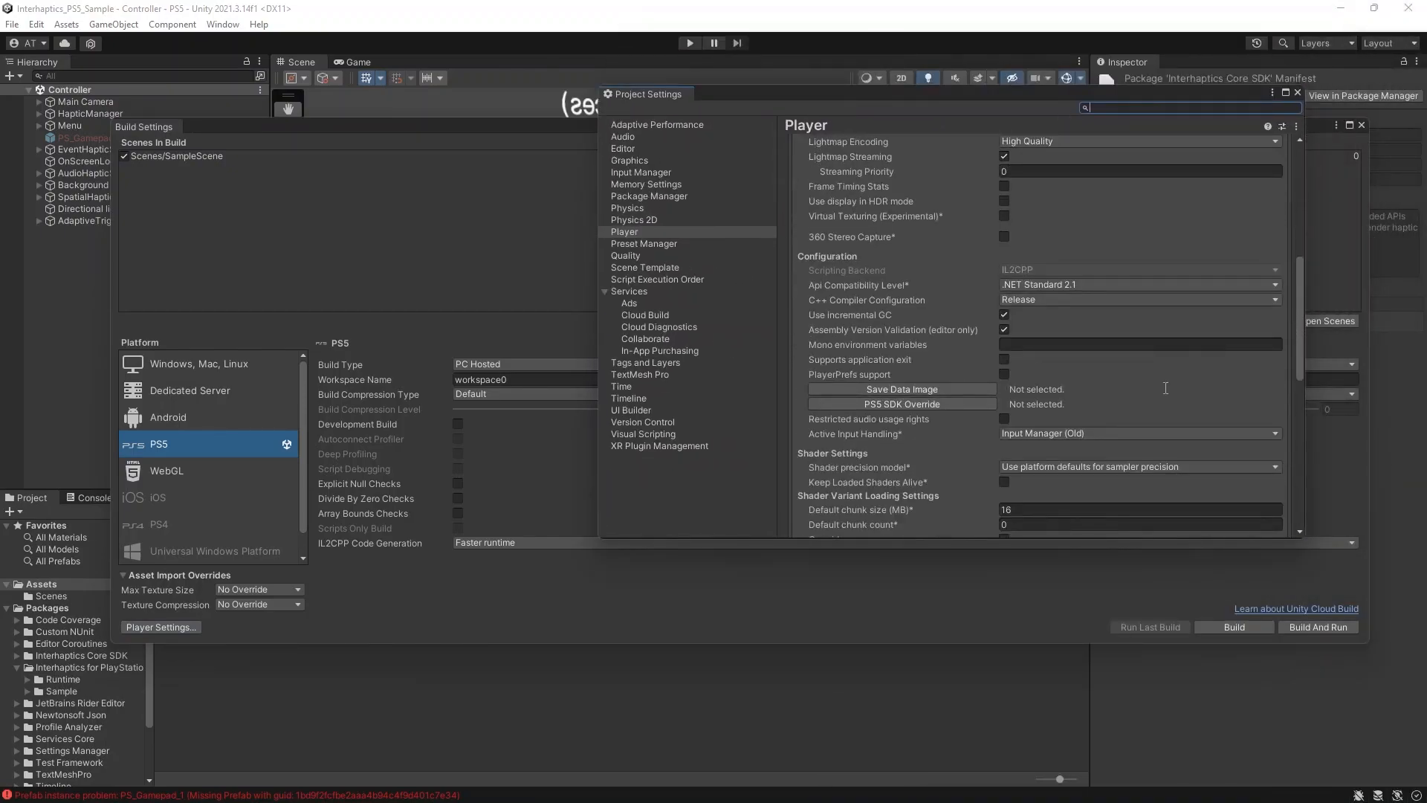
{"action": "left_click", "coordinate": [1078, 285]}
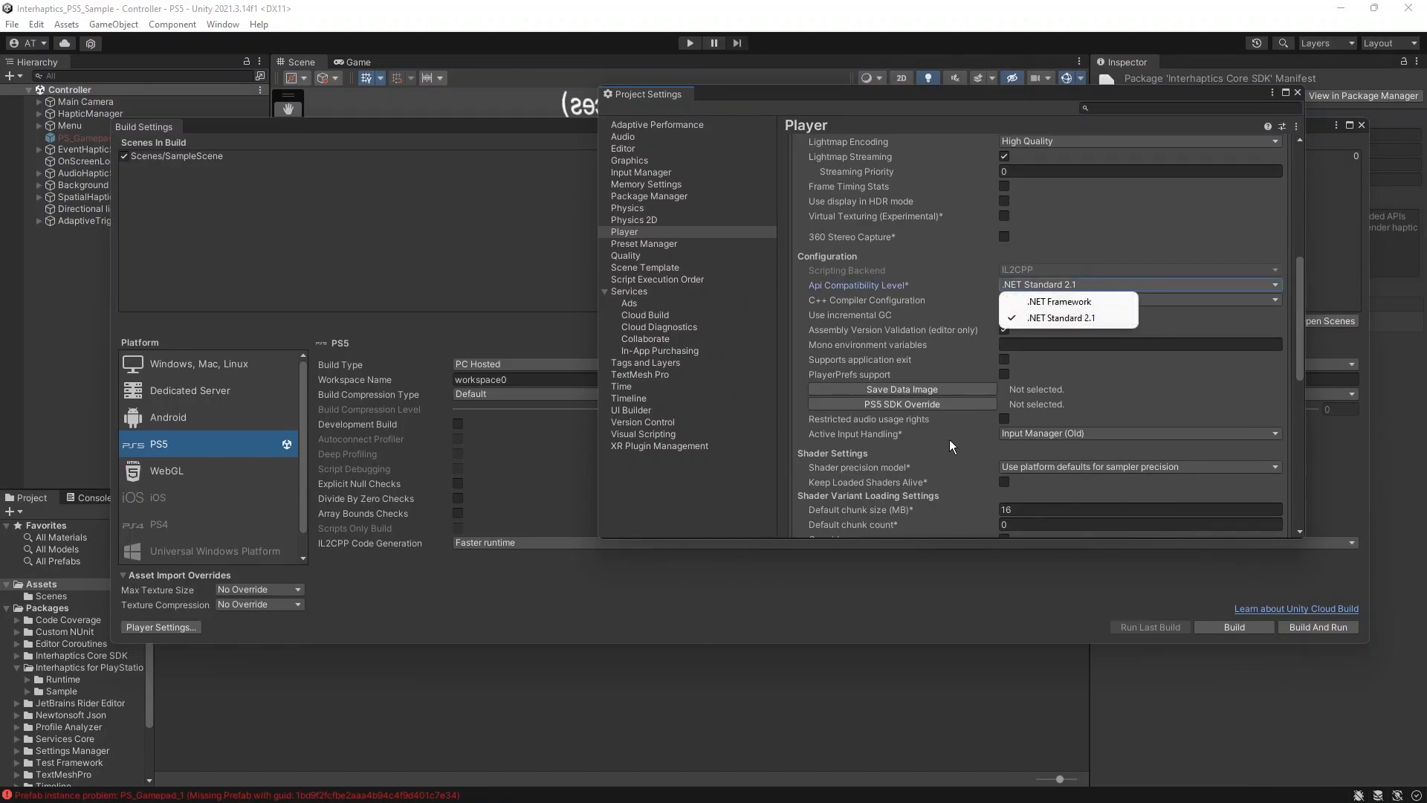
{"action": "left_click", "coordinate": [1299, 358]}
{"action": "left_click_drag", "start_coordinate": [1299, 358], "coordinate": [1296, 411]}
{"action": "left_click", "coordinate": [1131, 272]}
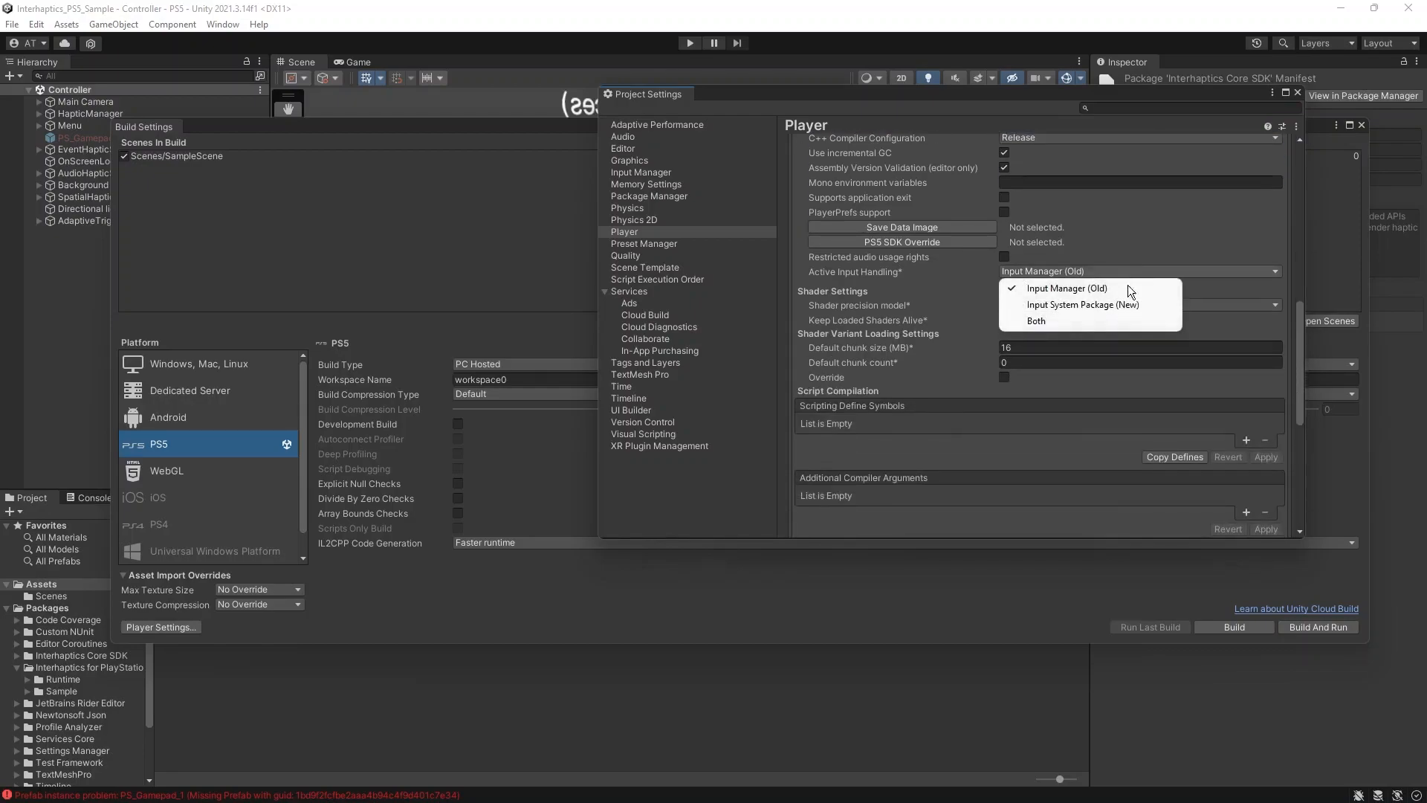
{"action": "left_click", "coordinate": [1120, 321]}
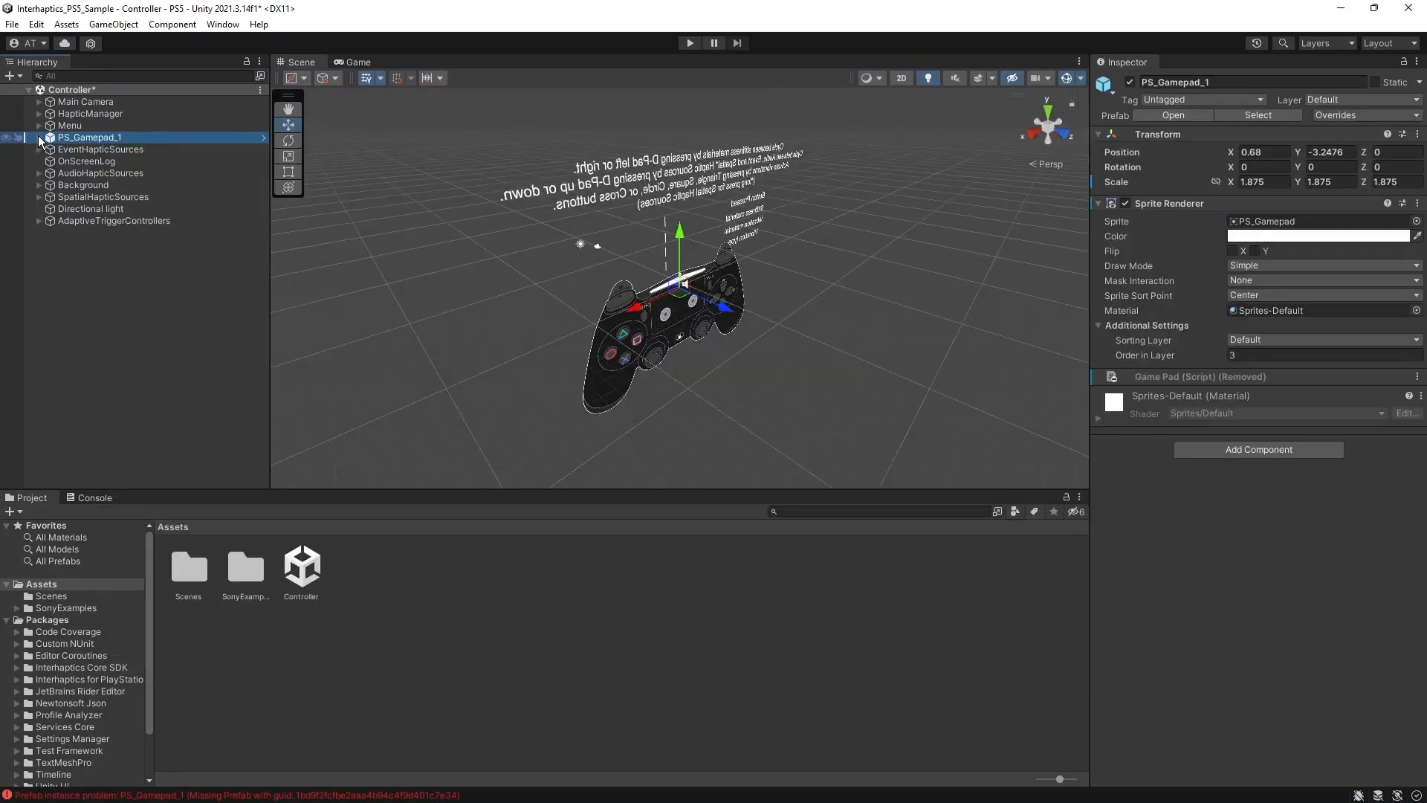
- Frame the Main Camera in the sample Controller scene and view the controller layout in the Game view
{"action": "right_click_drag", "start_coordinate": [634, 204], "coordinate": [569, 192]}
{"action": "double_click", "coordinate": [104, 102]}
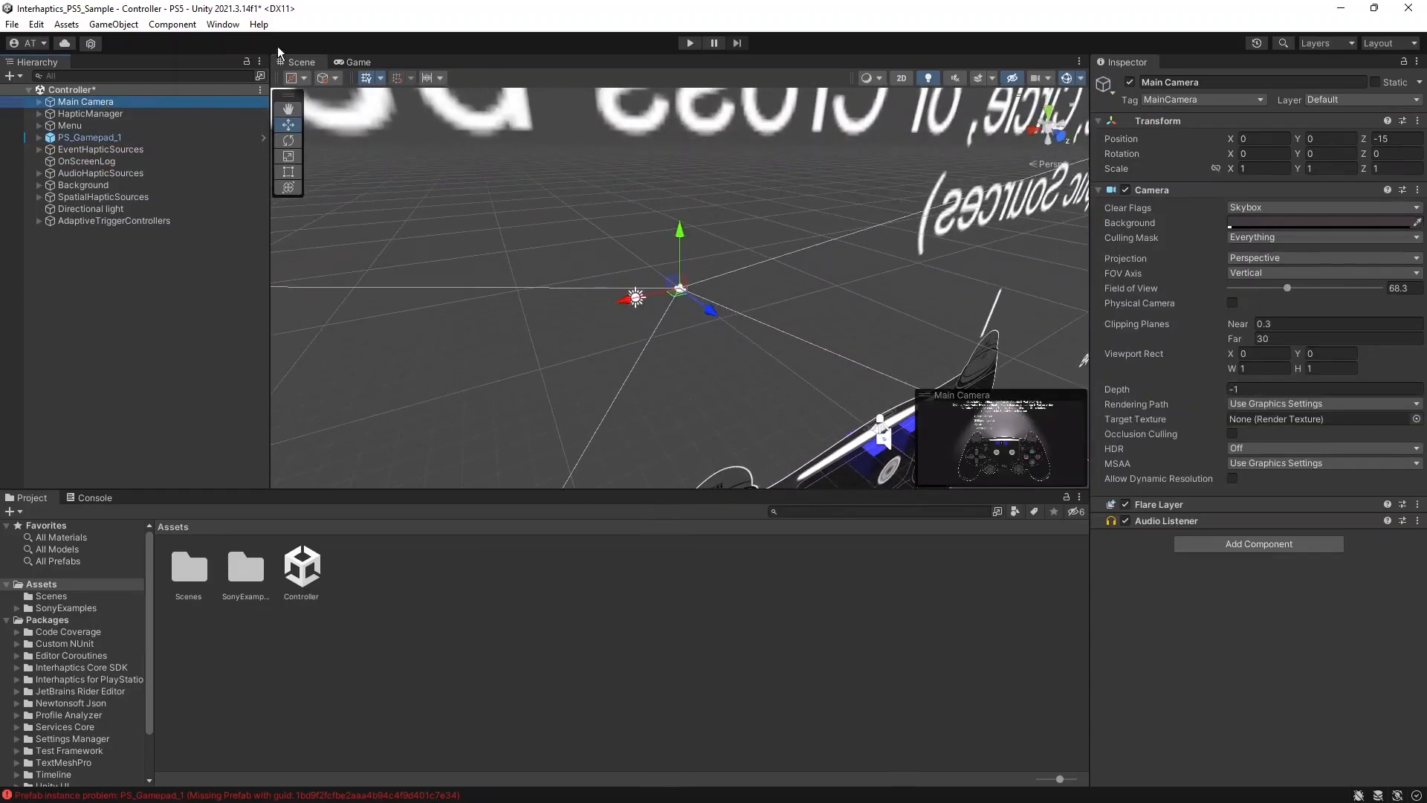
{"action": "left_click", "coordinate": [371, 65]}
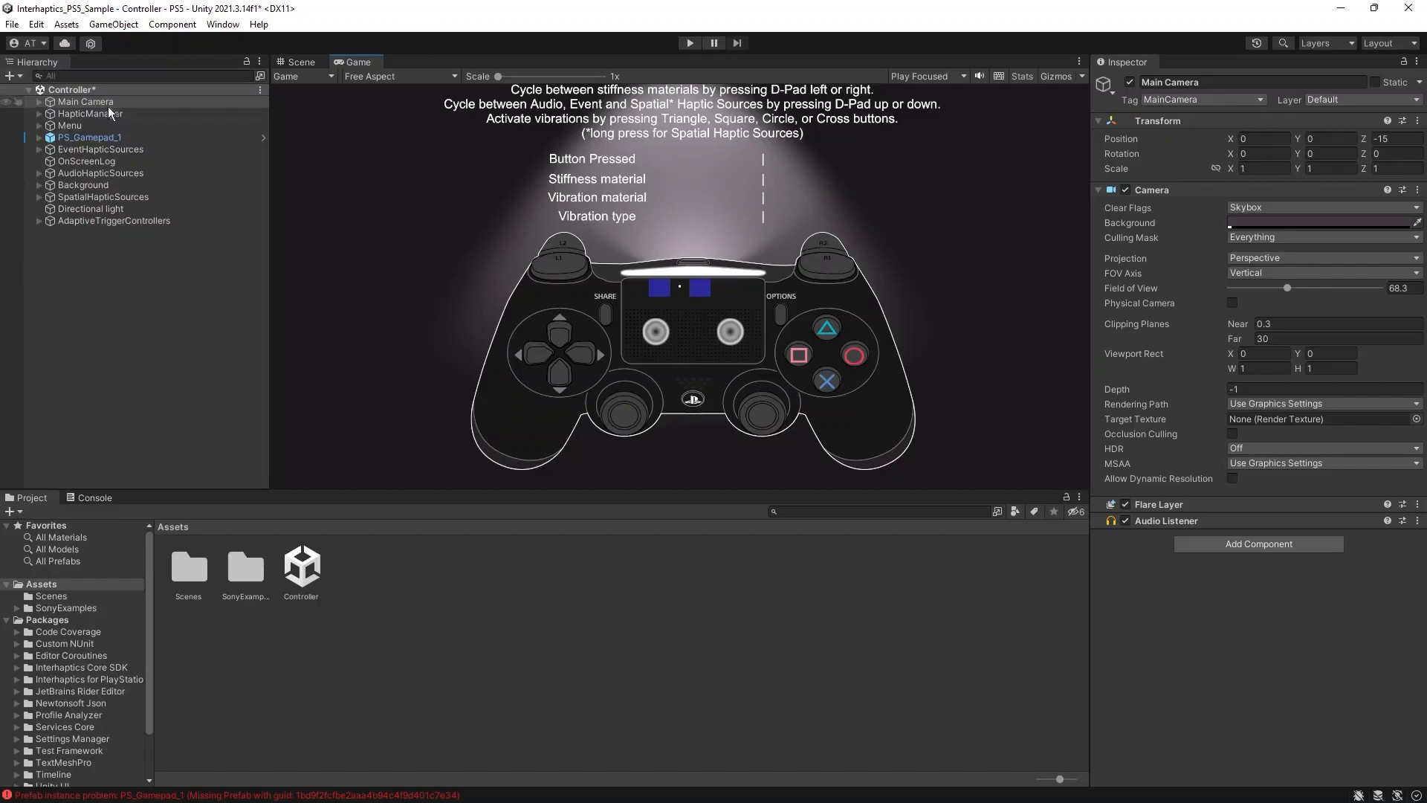
- Create a new scene from the Basic (Built-in) template
{"action": "left_click", "coordinate": [9, 25]}
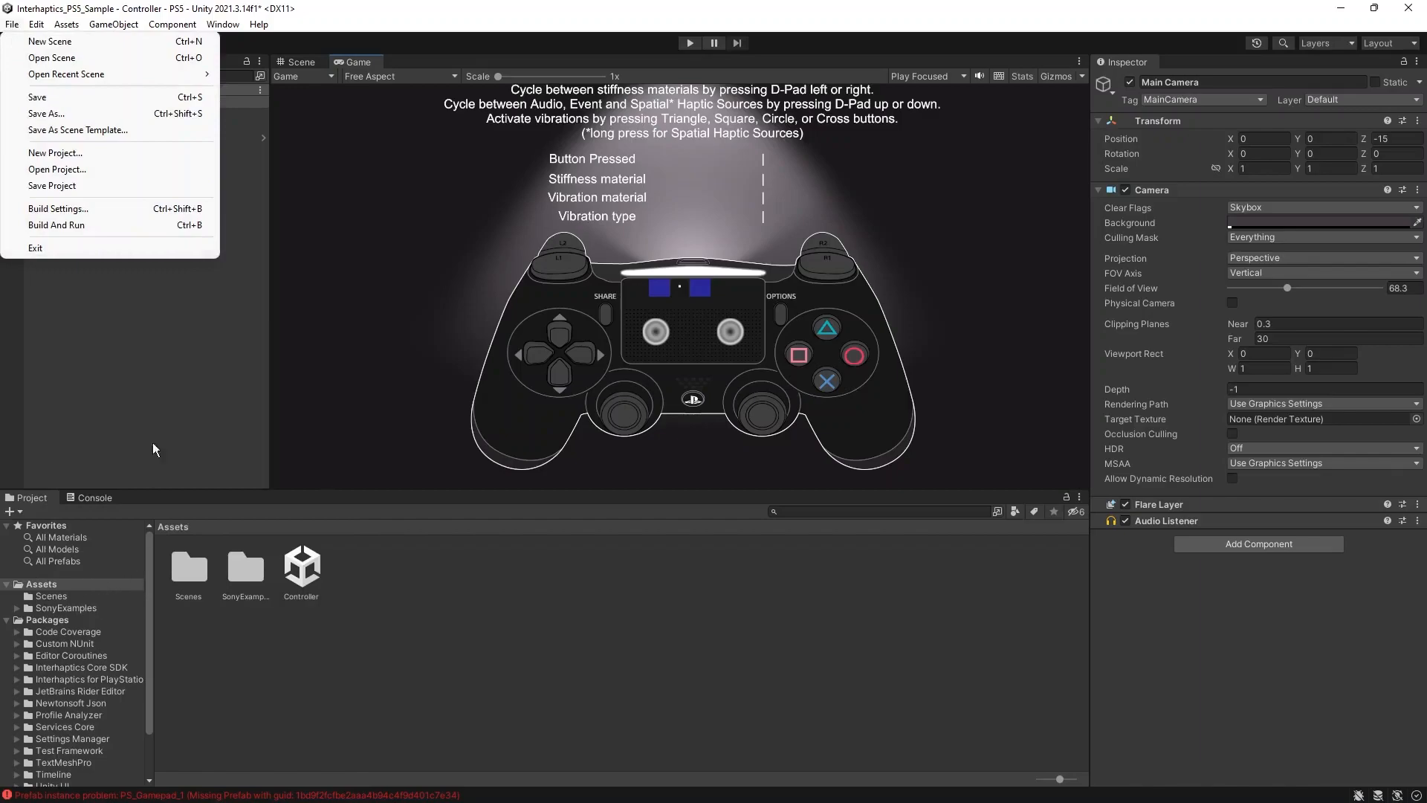
{"action": "left_click", "coordinate": [16, 45]}
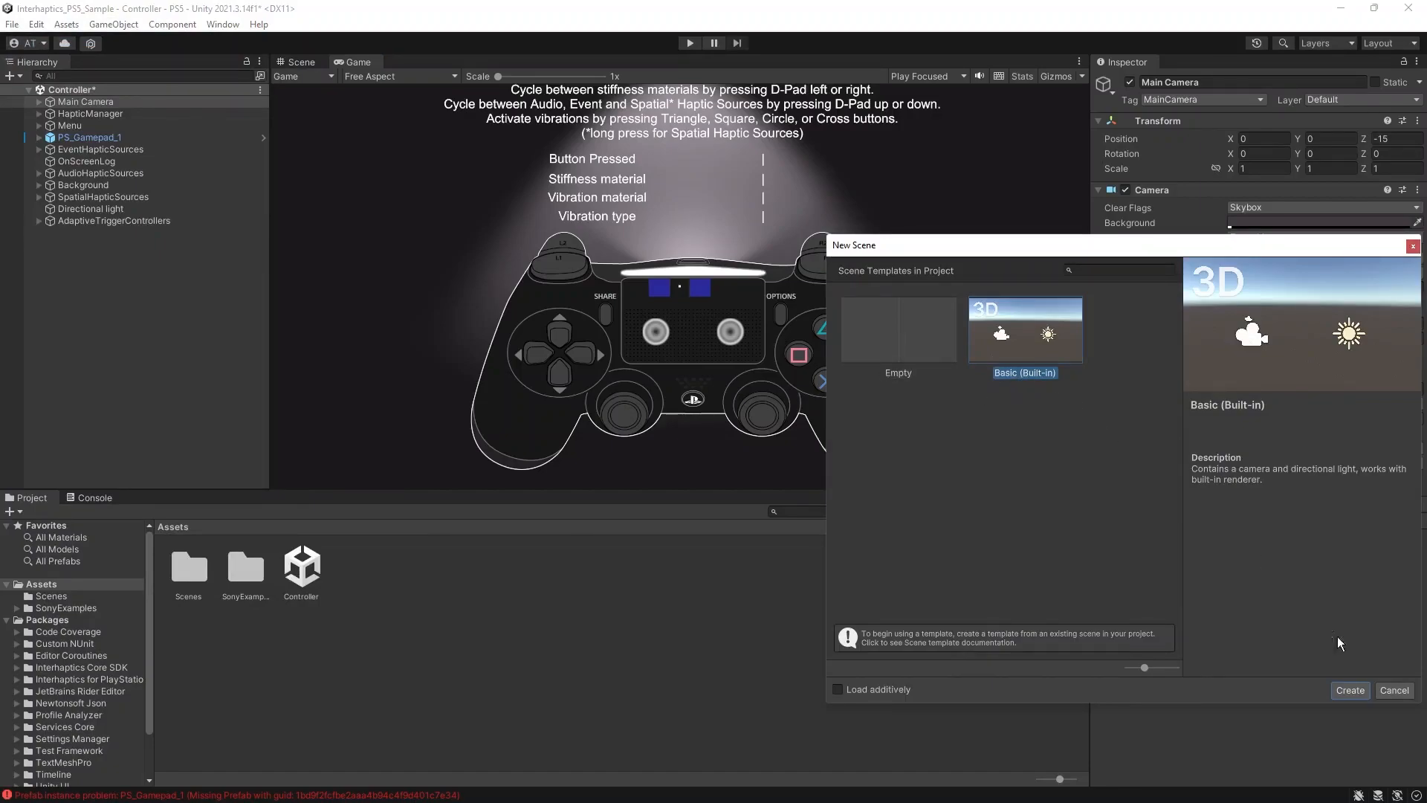
{"action": "left_click", "coordinate": [1350, 690]}
- Create an empty object named HapticManager and open the component search for it
{"action": "key", "text": "ctrl+shift+n"}
{"action": "type", "text": "HapticManager"}
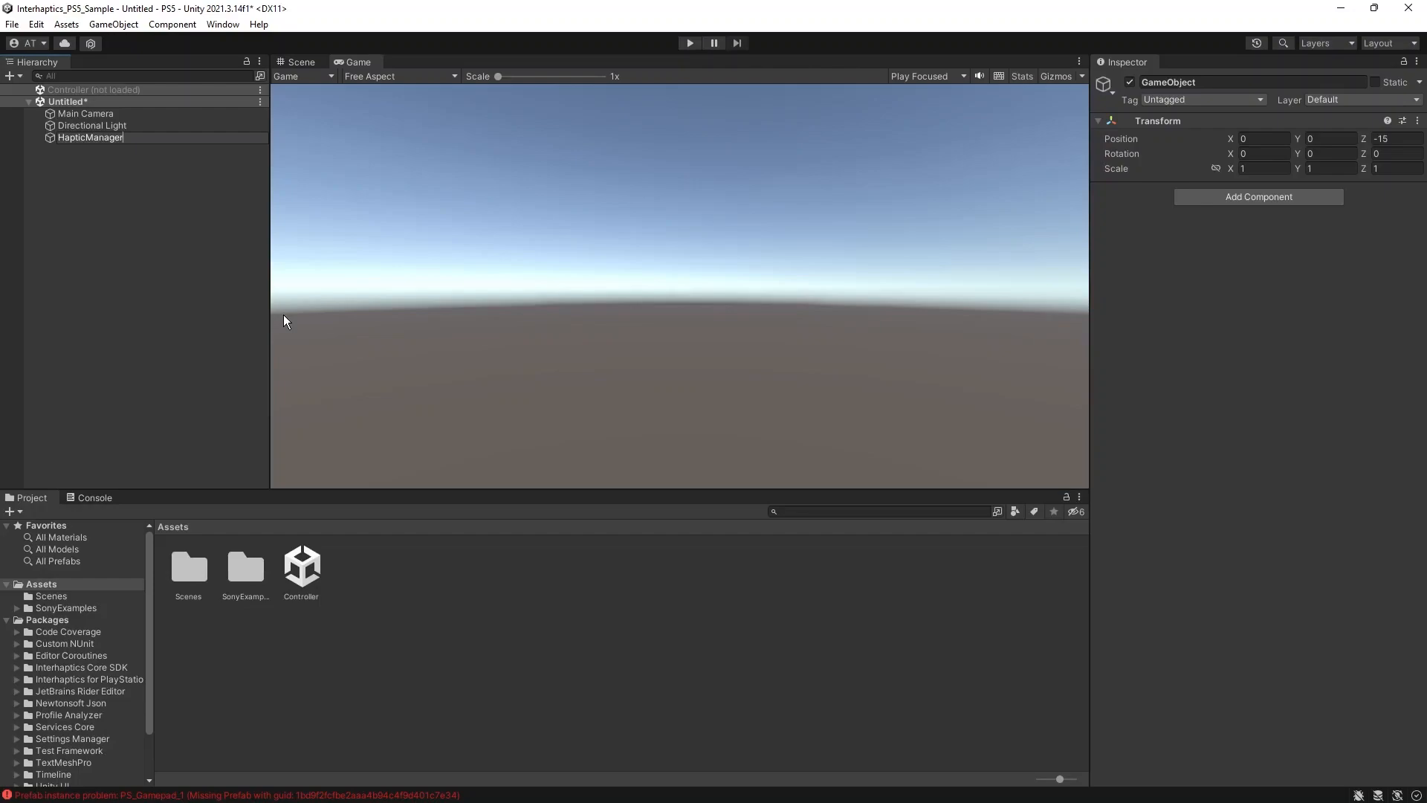
{"action": "key", "text": "Return"}
{"action": "left_click", "coordinate": [1249, 197]}
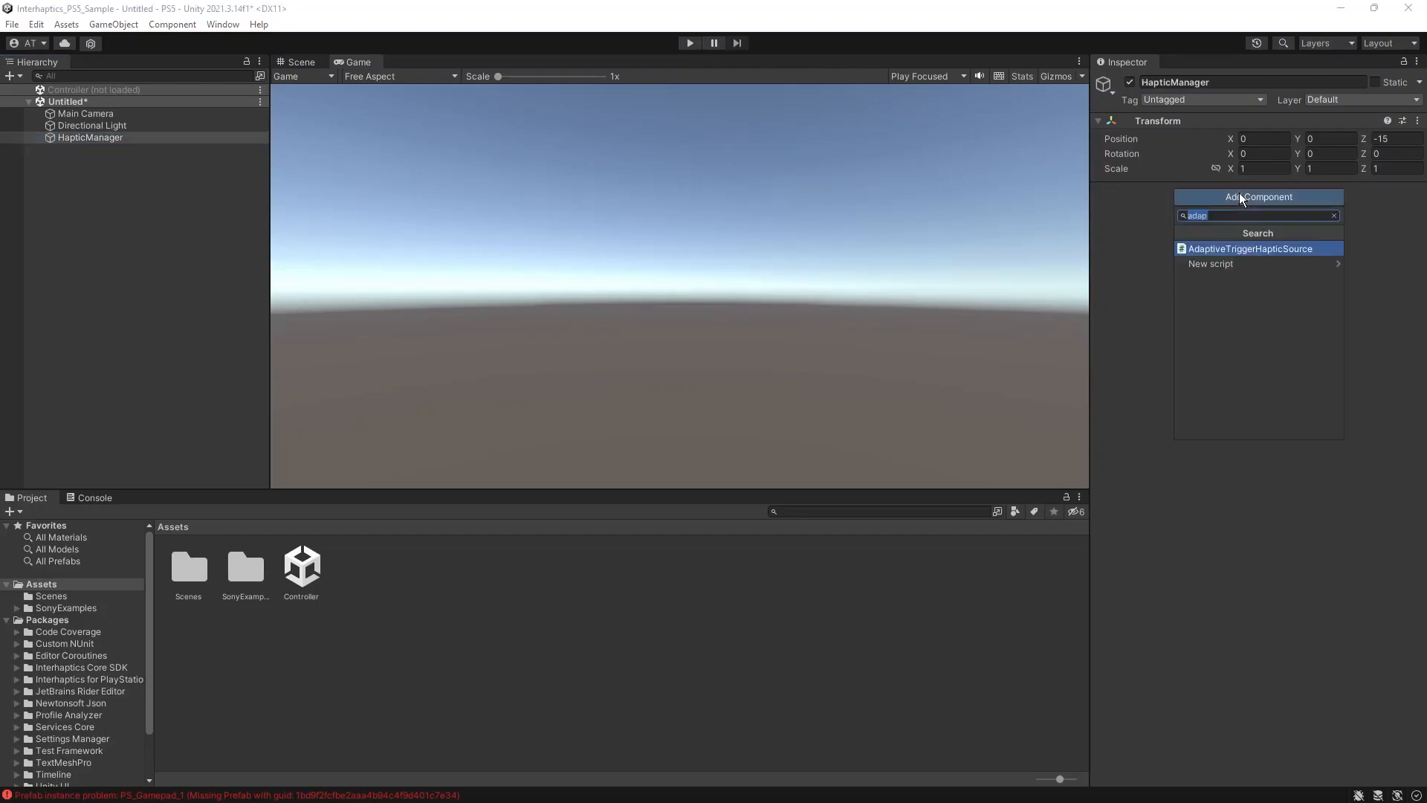
{"action": "left_click", "coordinate": [1265, 263]}
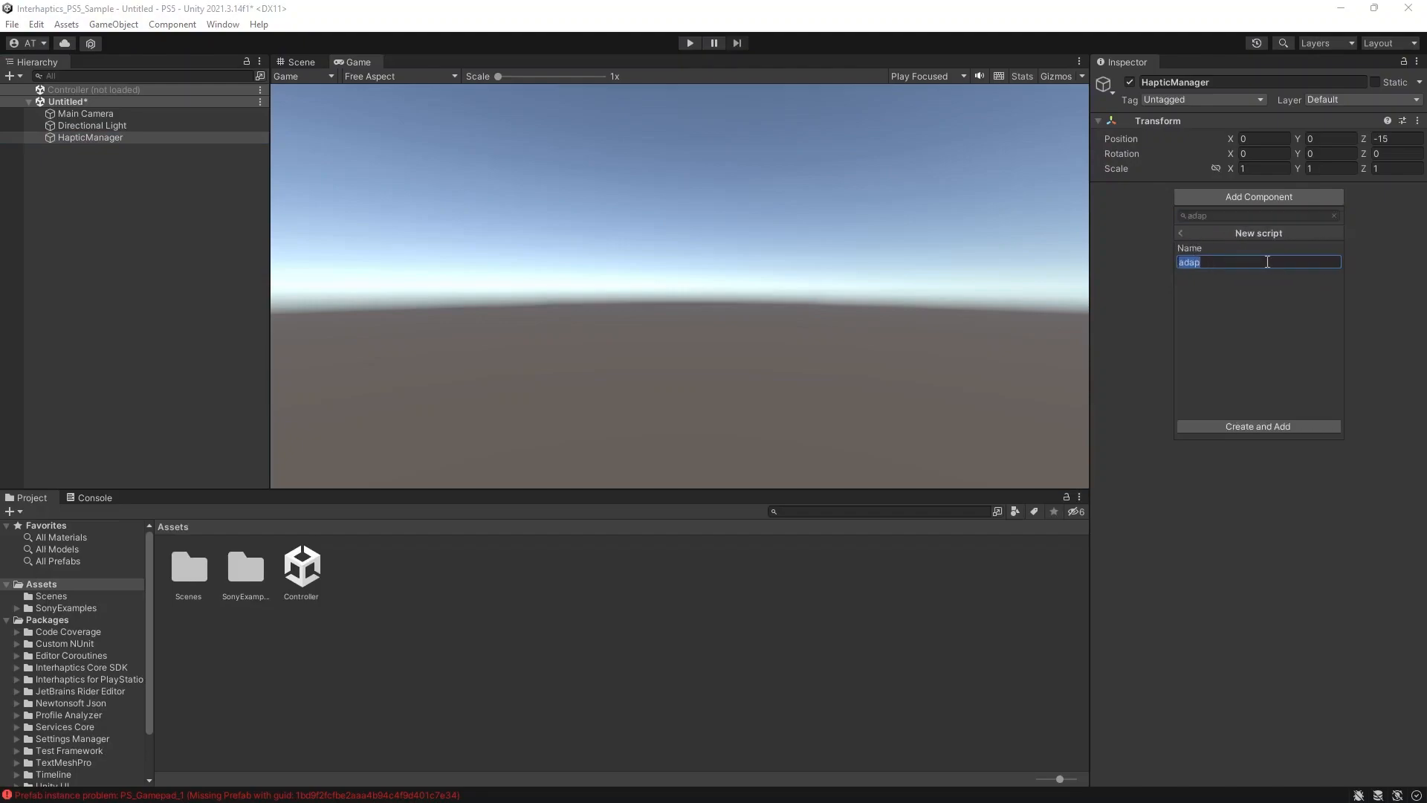
{"action": "left_click", "coordinate": [1179, 232]}
{"action": "left_click", "coordinate": [172, 24]}
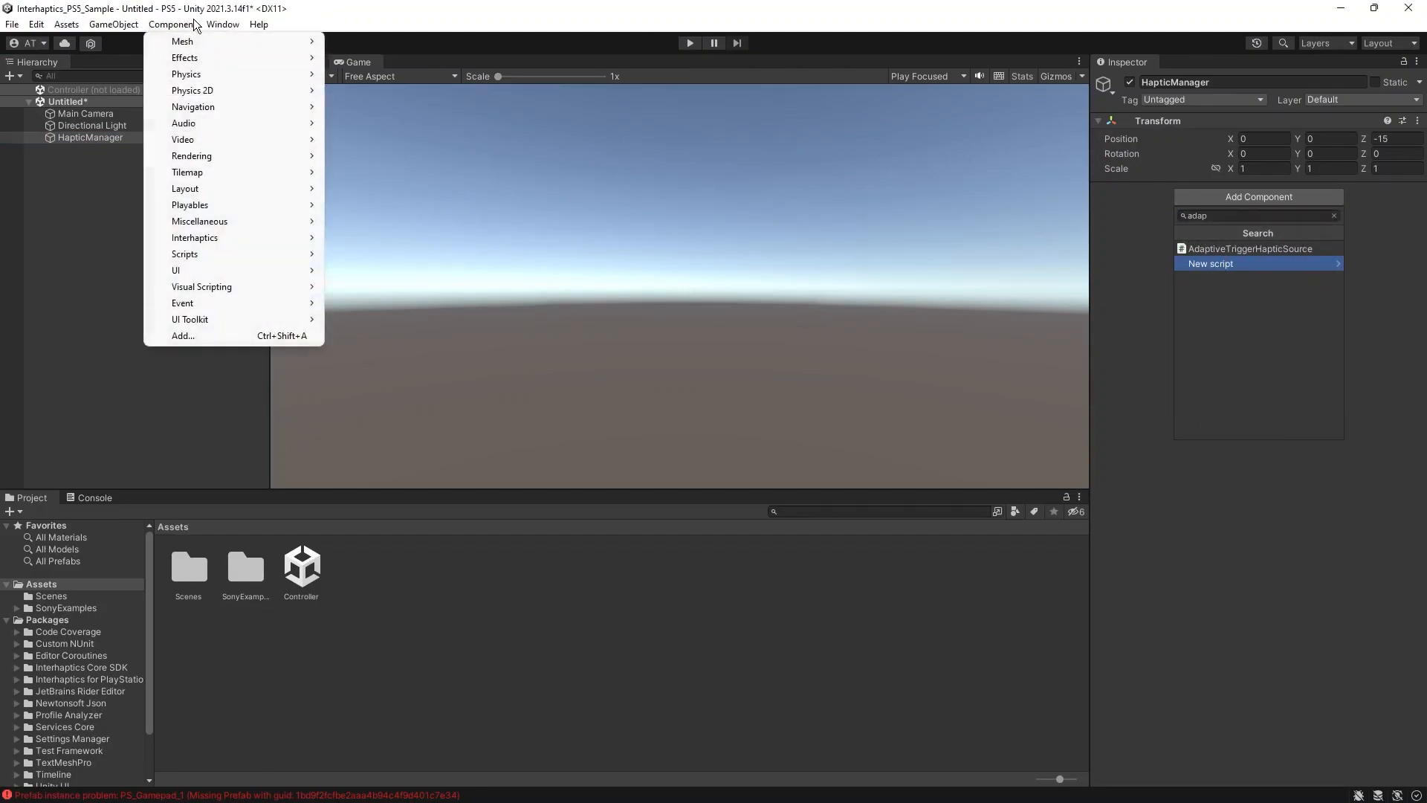
- Search for "haptic" and add the HapticManager component to the HapticManager object
{"action": "left_click", "coordinate": [1265, 215]}
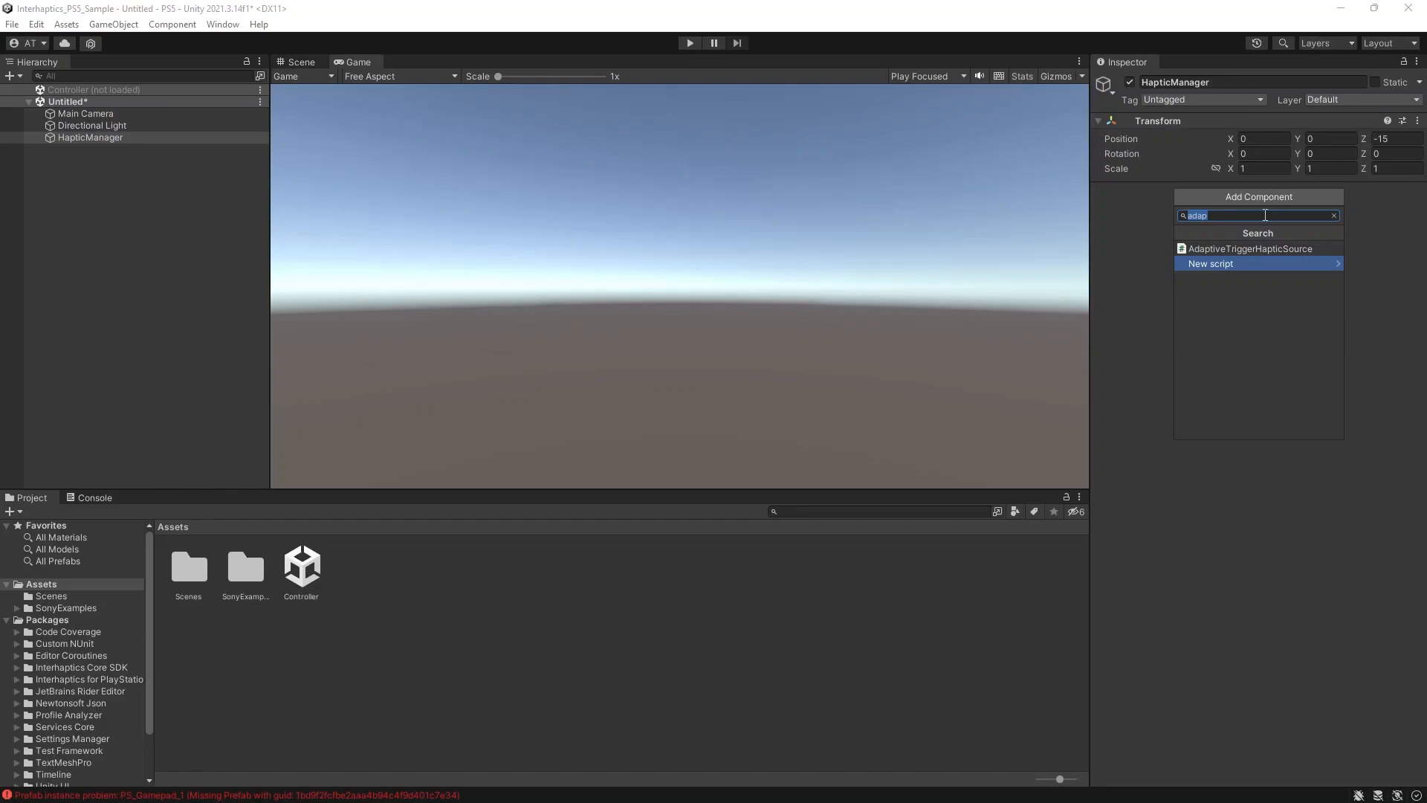
{"action": "type", "text": "haptic"}
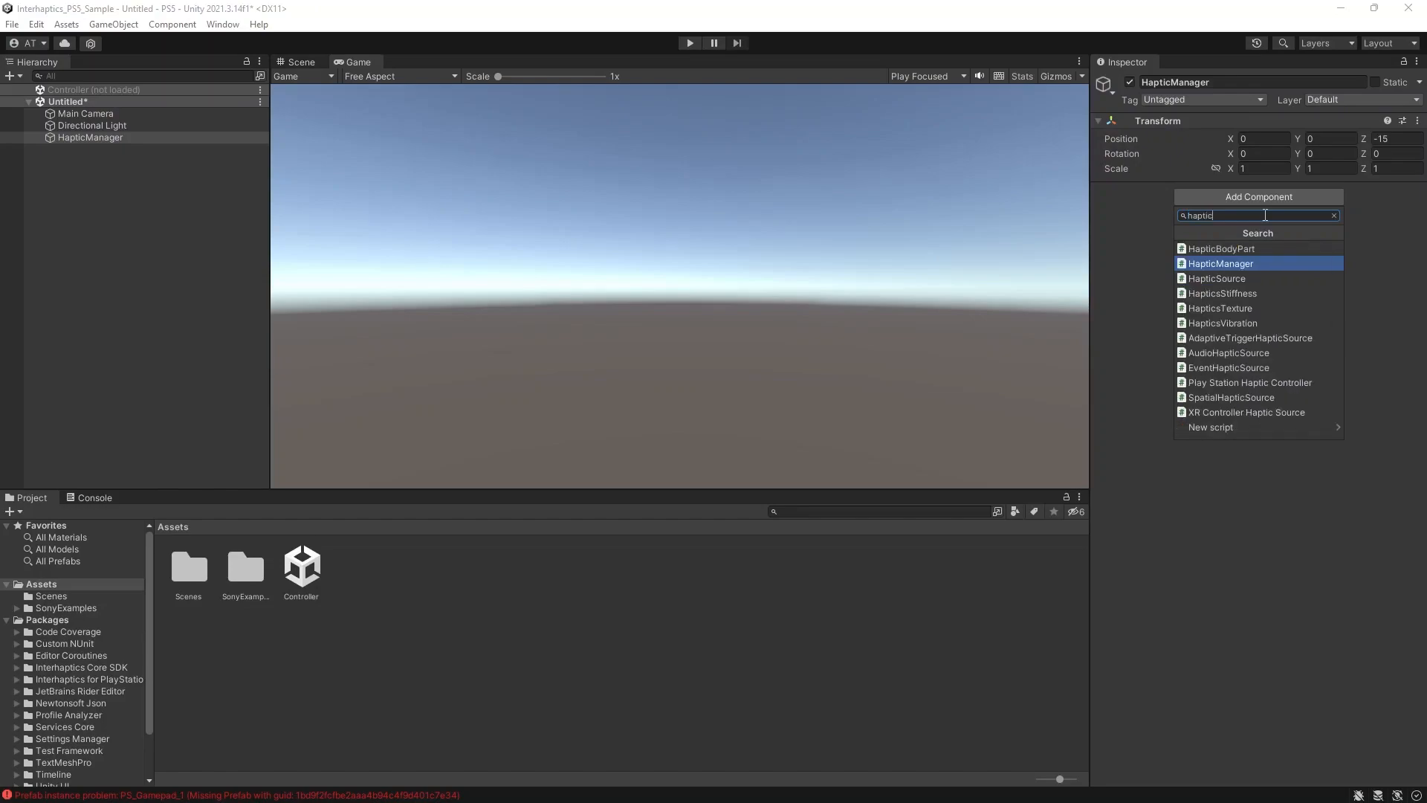
{"action": "key", "text": "Return"}
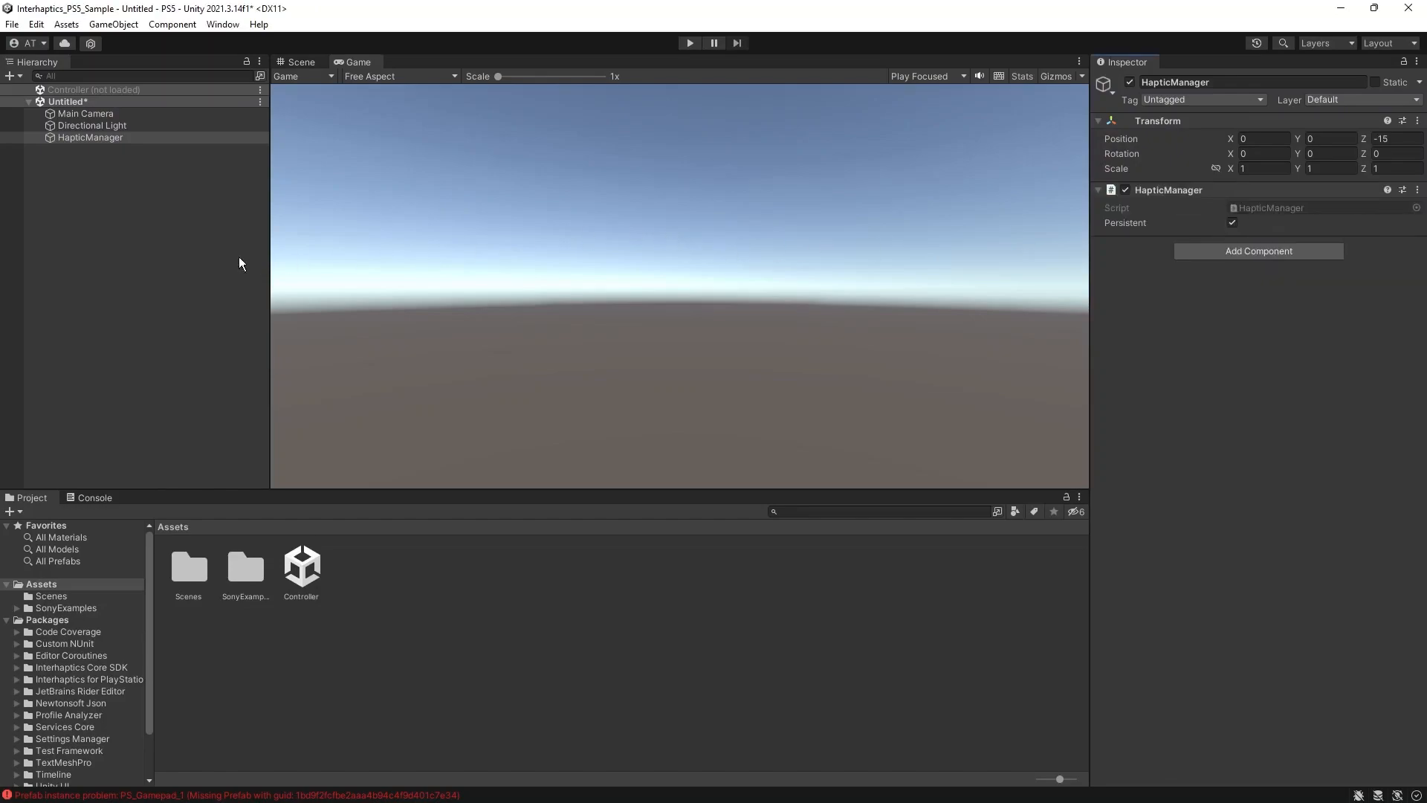
{"action": "left_click", "coordinate": [98, 171]}
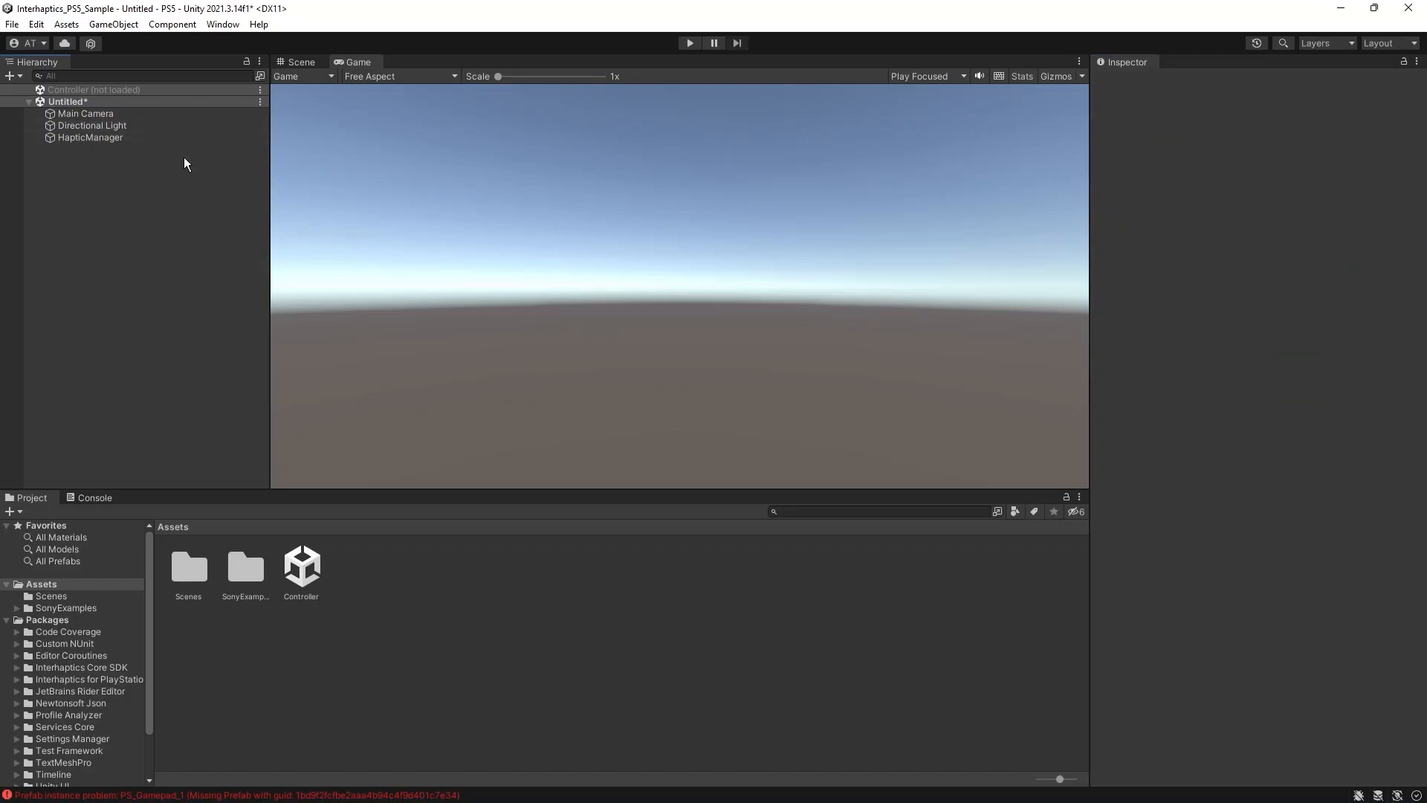
{"action": "left_click", "coordinate": [90, 137]}
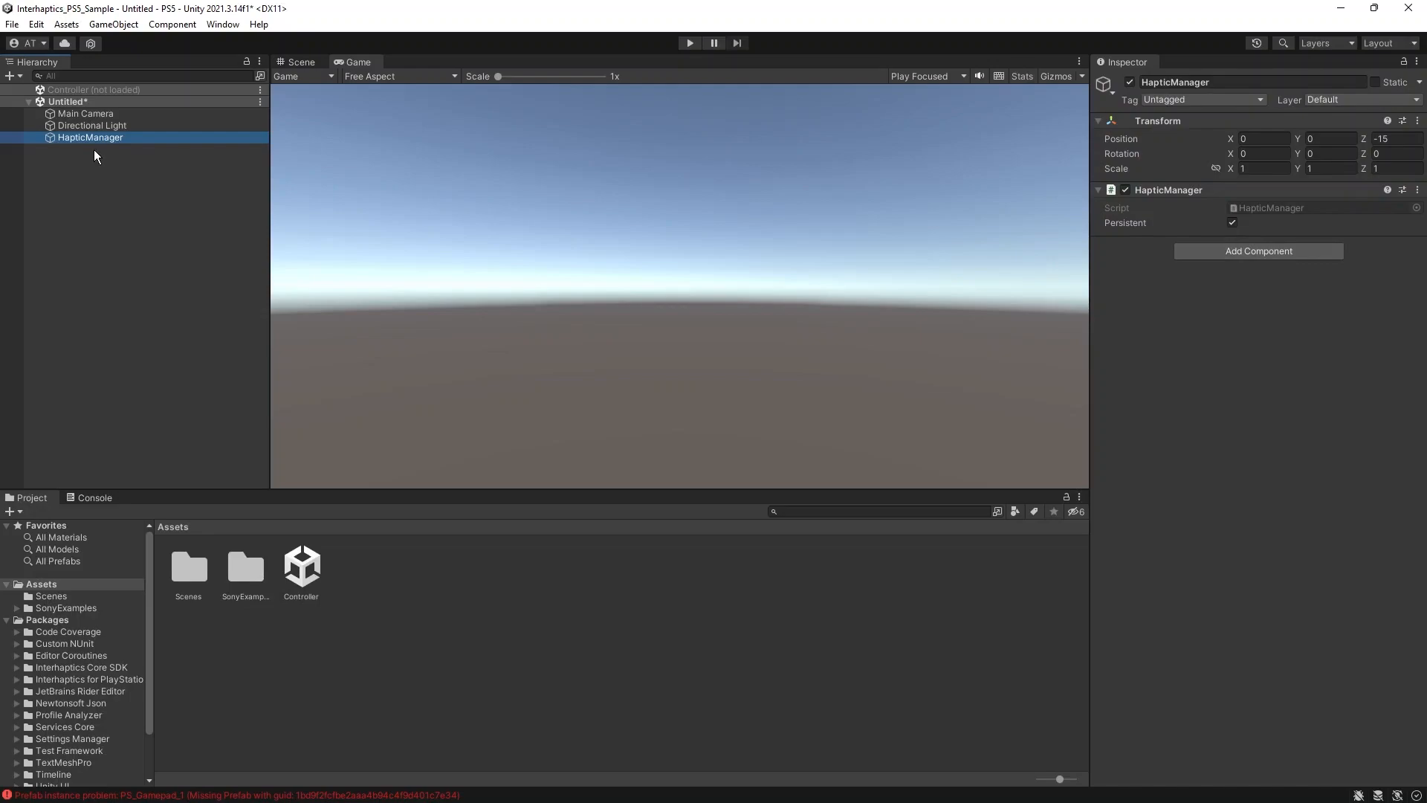
- Add a 3D cube to the root of the new scene and set its Z position to 0
{"action": "left_click", "coordinate": [86, 168]}
{"action": "right_click", "coordinate": [133, 195]}
{"action": "mouse_move", "coordinate": [222, 414]}
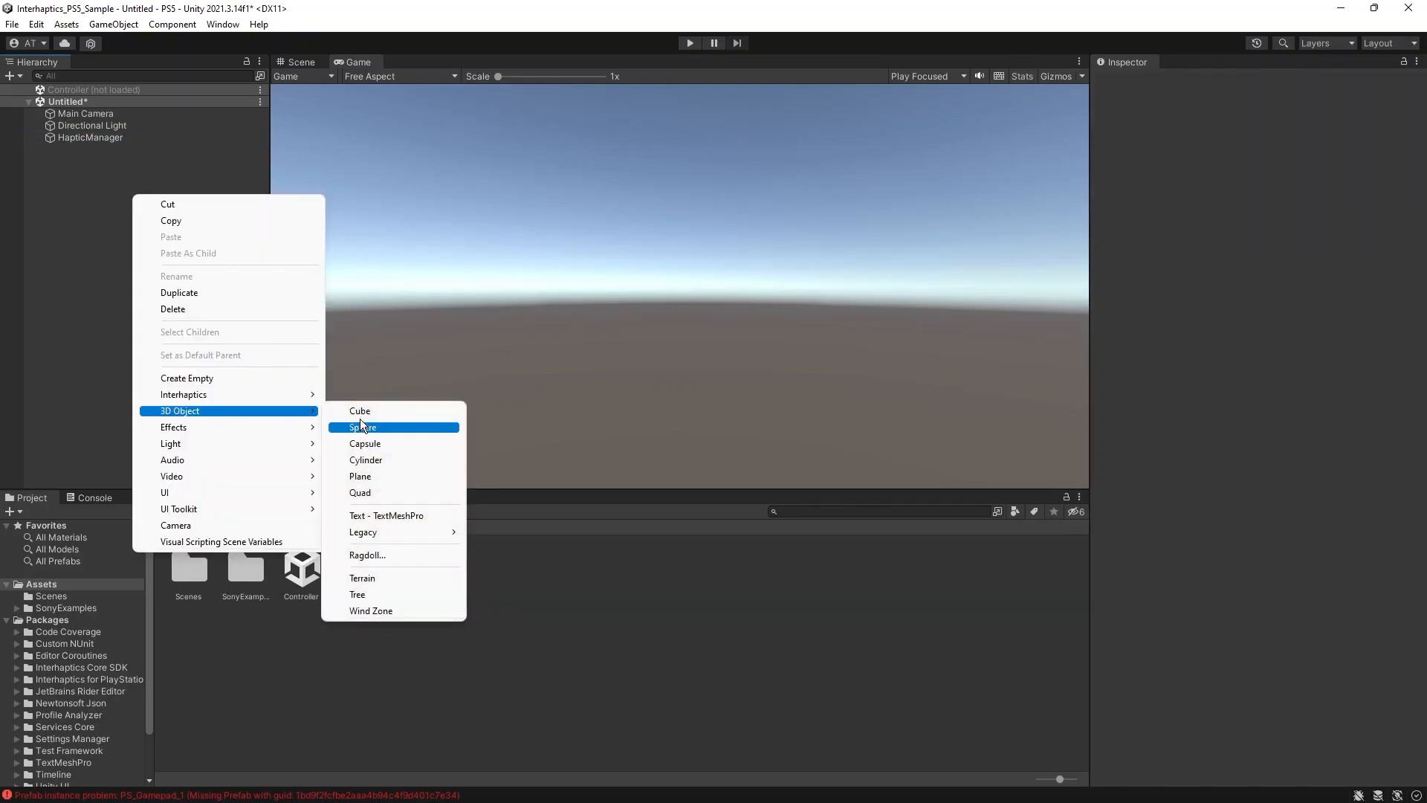
{"action": "left_click", "coordinate": [361, 410]}
{"action": "left_click", "coordinate": [1398, 137]}
{"action": "type", "text": "0"}
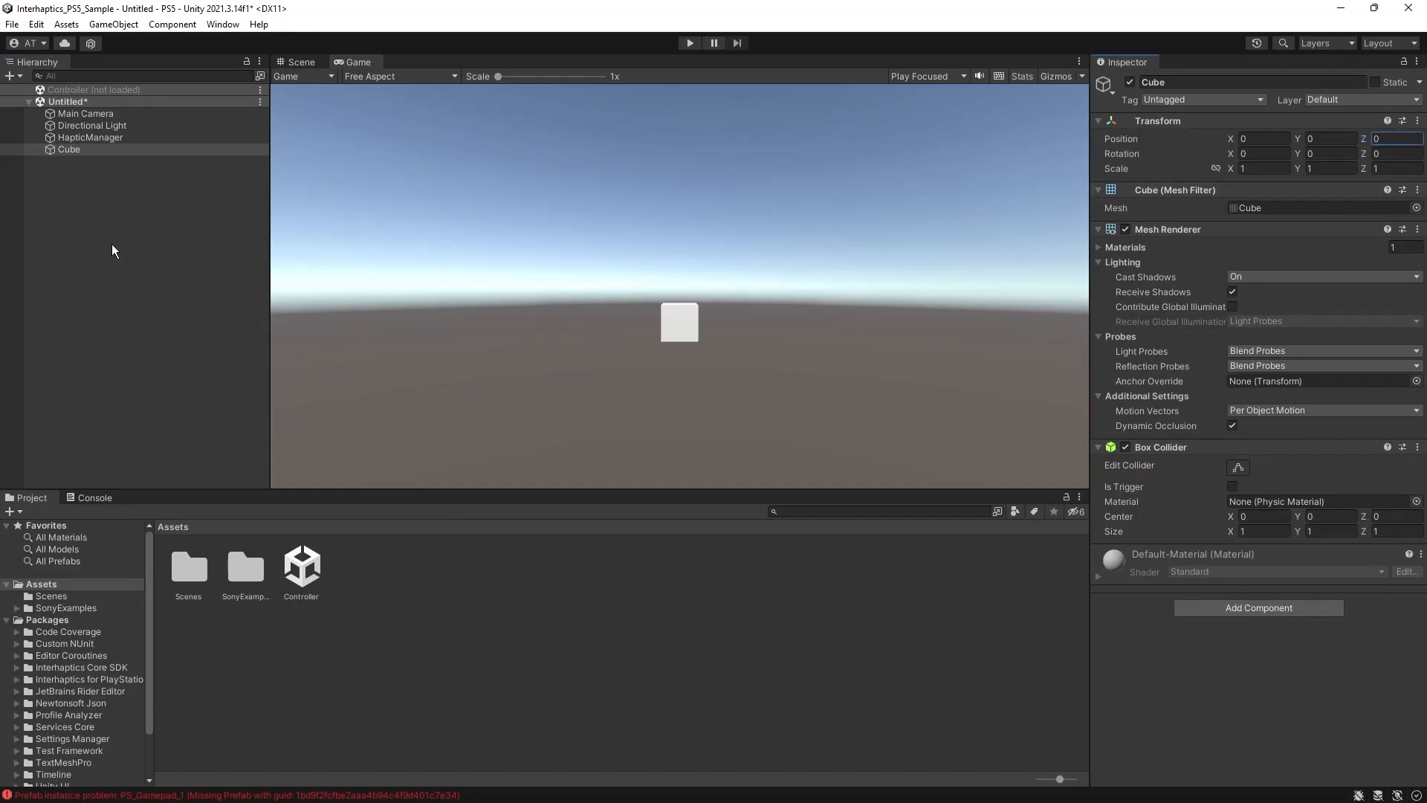
- Duplicate the cube in the scene
{"action": "left_click", "coordinate": [100, 164]}
{"action": "left_click", "coordinate": [101, 149]}
{"action": "key", "text": "ctrl+d"}
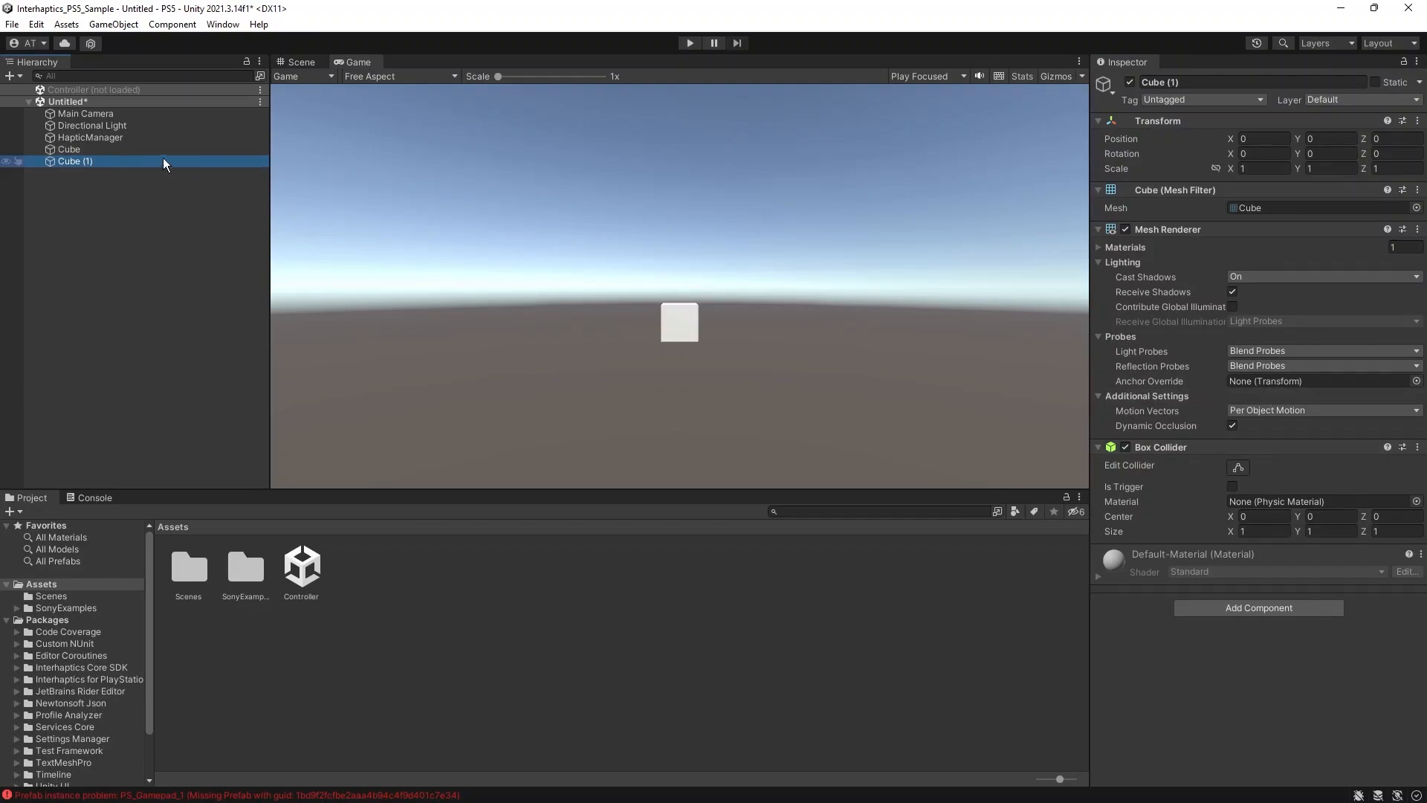
- Add the HapticBodyPart and Rigidbody components to both cubes at once
{"action": "left_click", "coordinate": [115, 150], "text": "ctrl"}
{"action": "left_click", "coordinate": [1263, 608]}
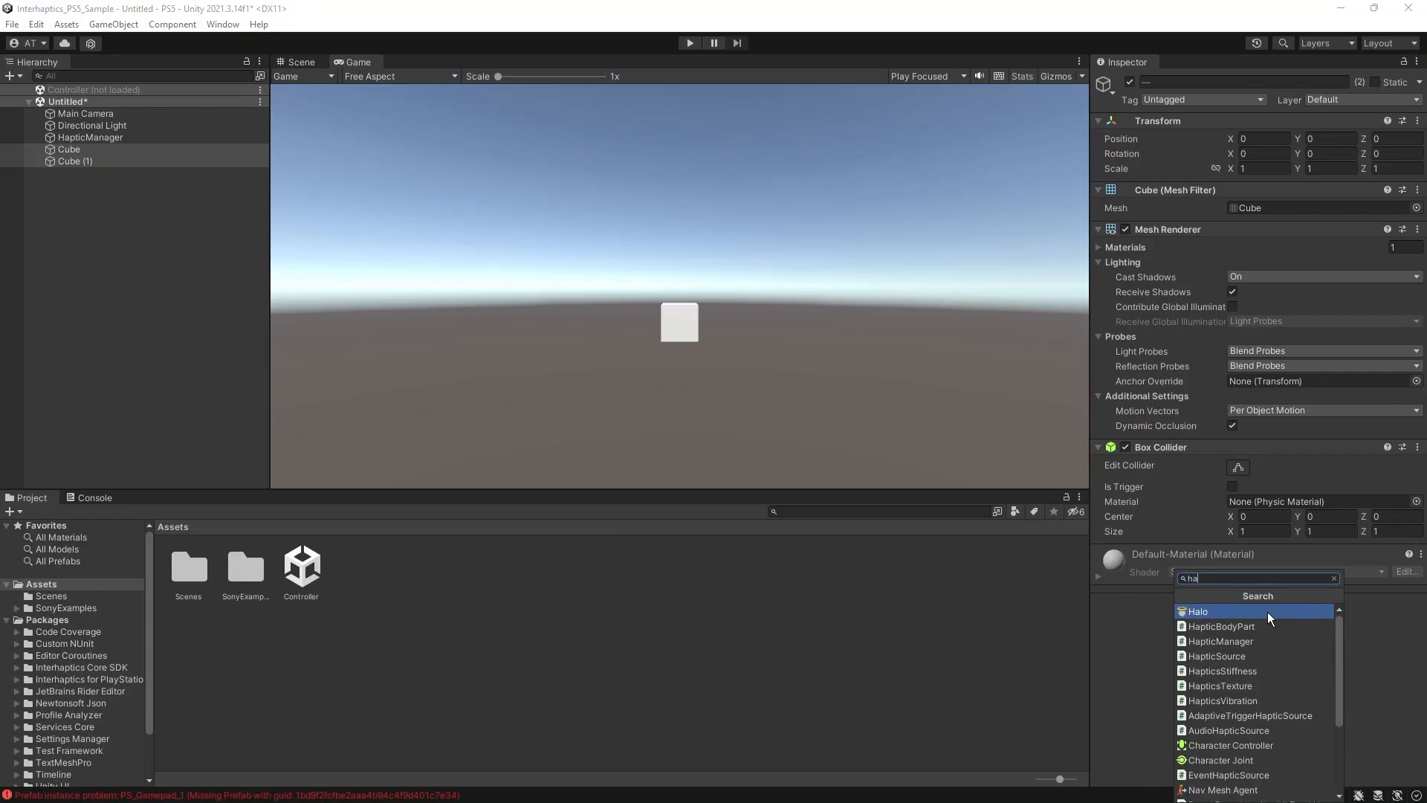
{"action": "left_click", "coordinate": [1267, 612]}
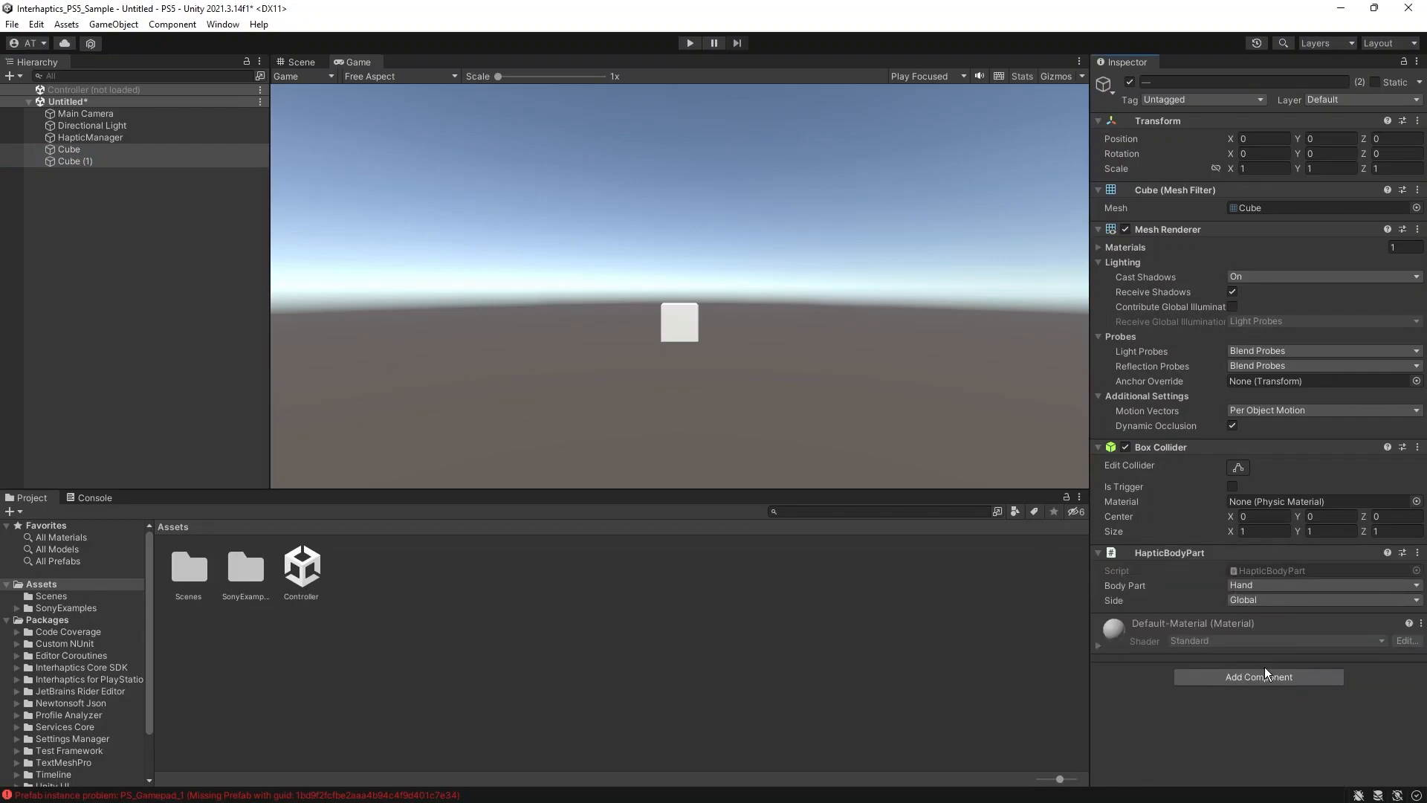
{"action": "left_click", "coordinate": [1298, 682]}
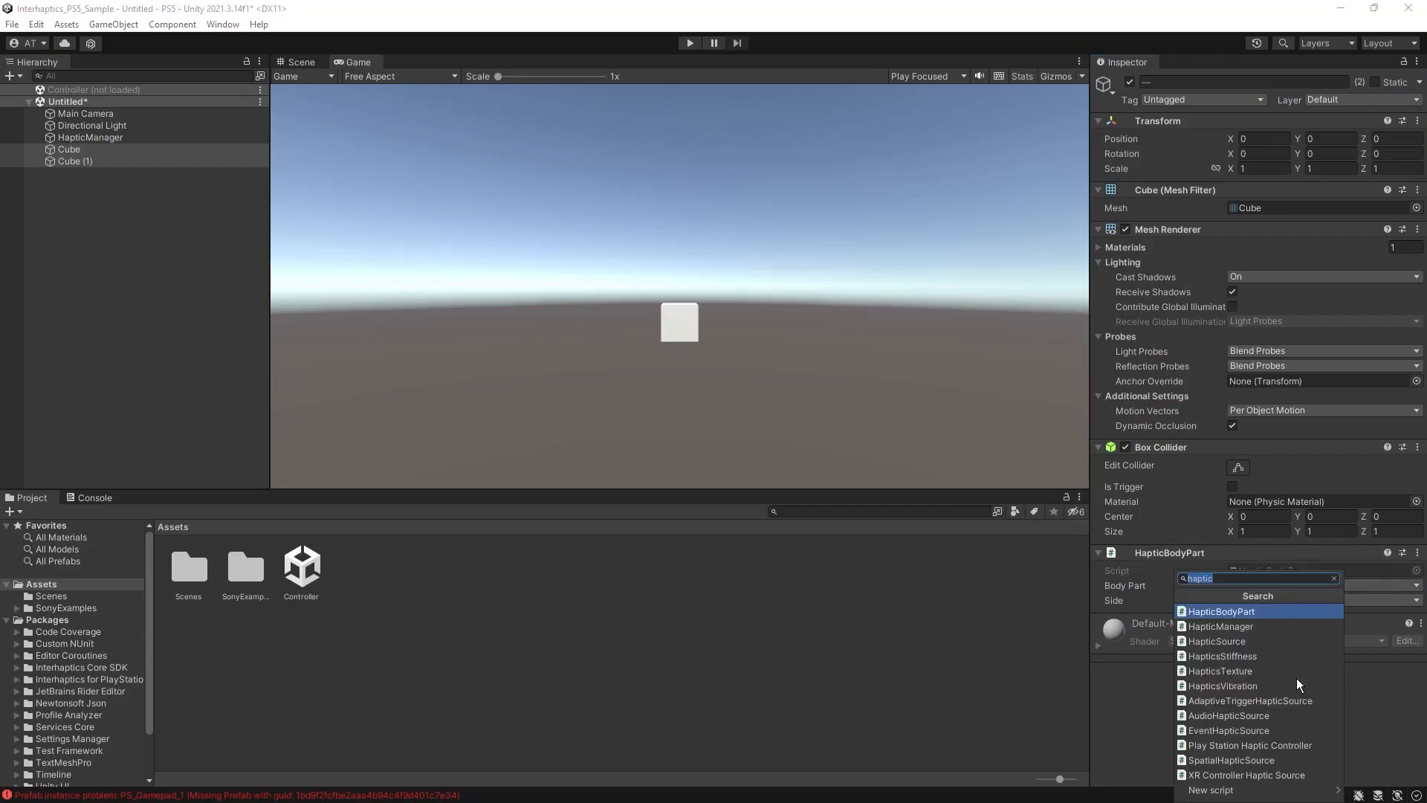
{"action": "type", "text": "rigi"}
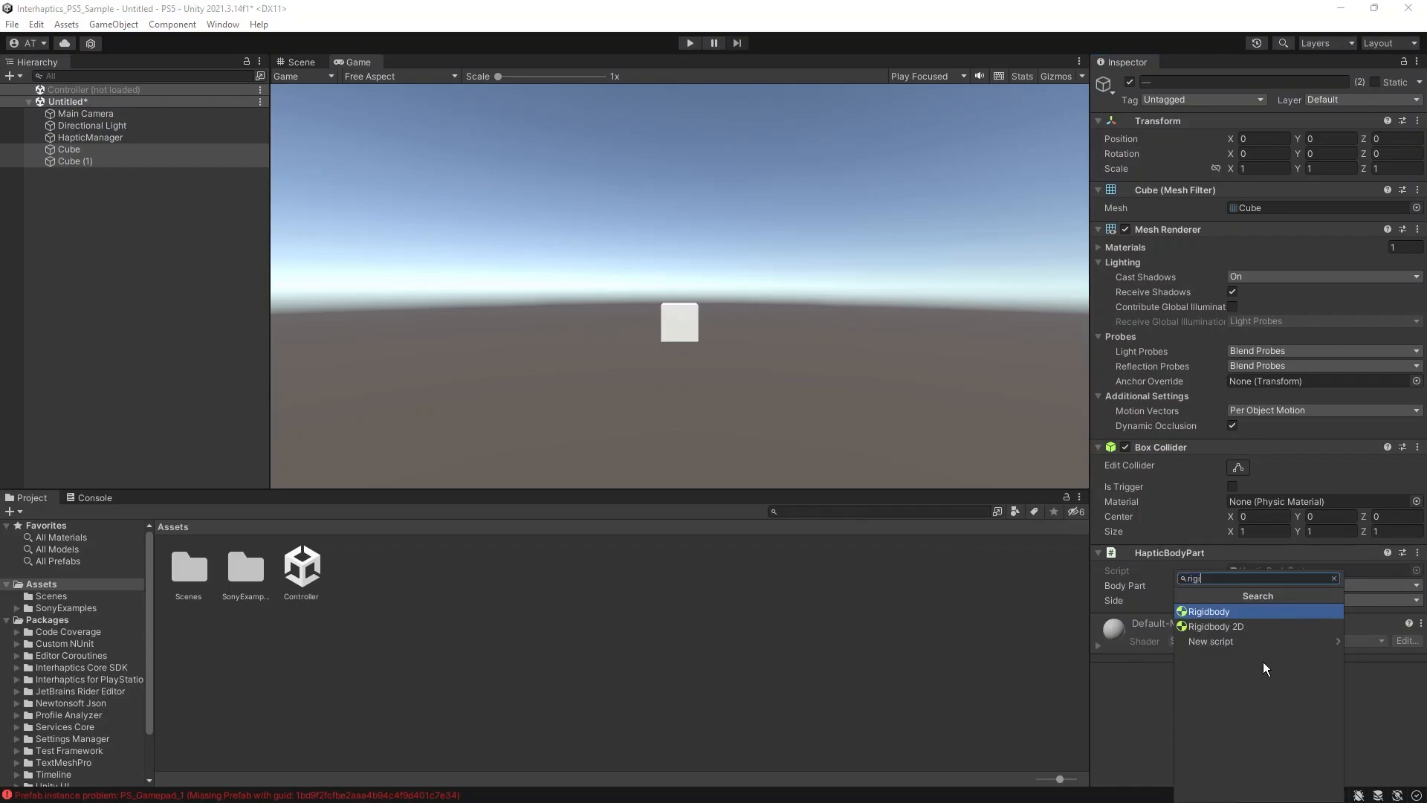
{"action": "left_click", "coordinate": [1220, 610]}
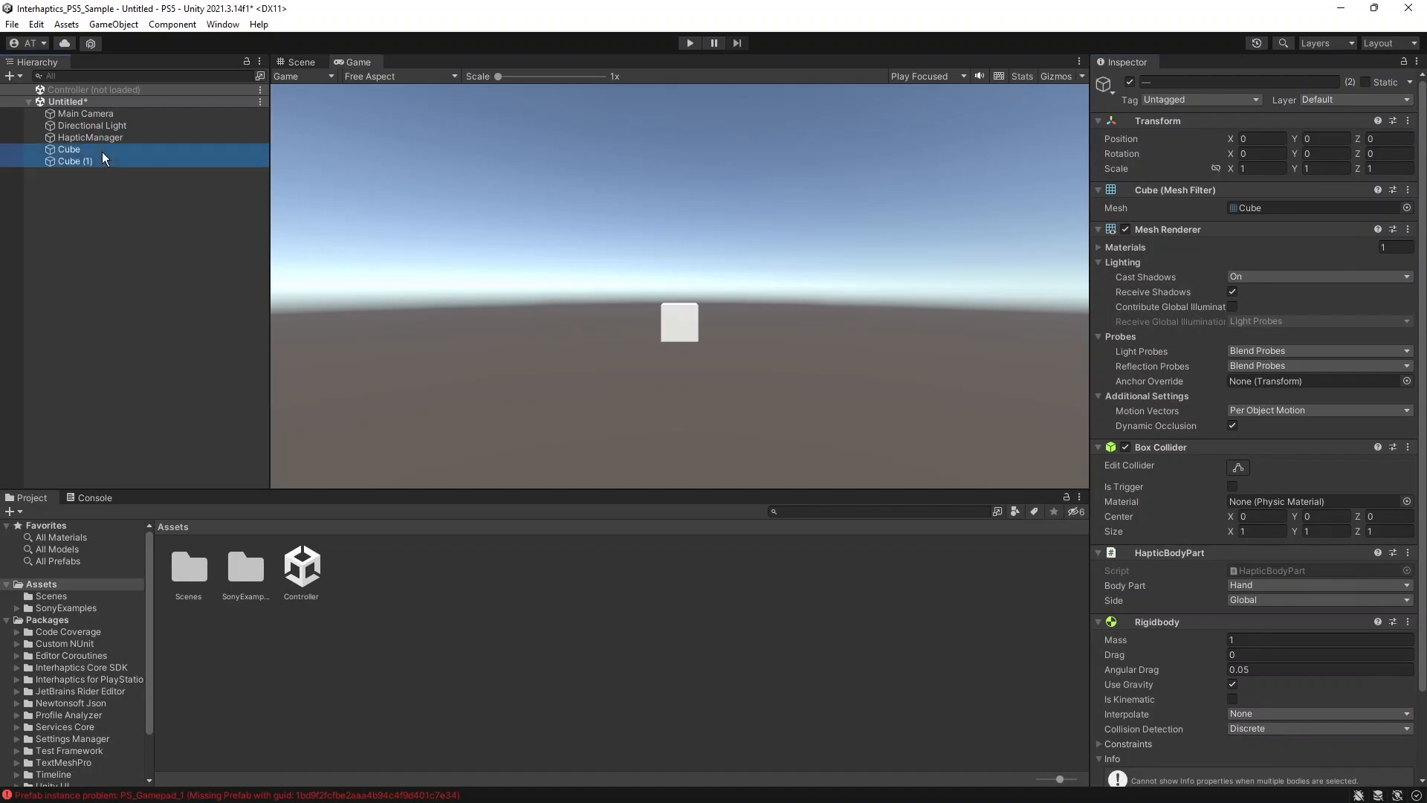
- Rename the original cube ControllerLeft and its duplicate Controller Right
{"action": "type", "text": "Right"}
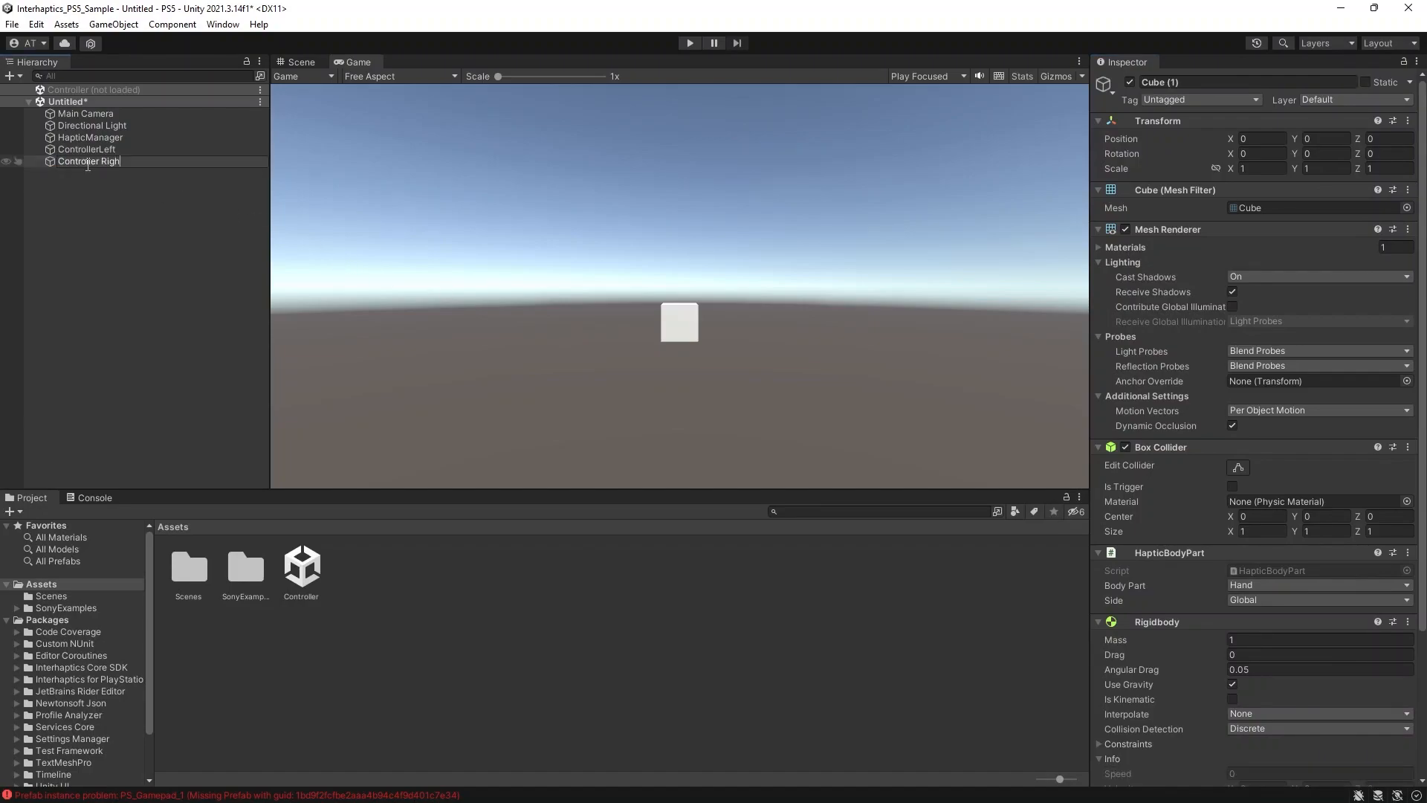
{"action": "key", "text": "Return"}
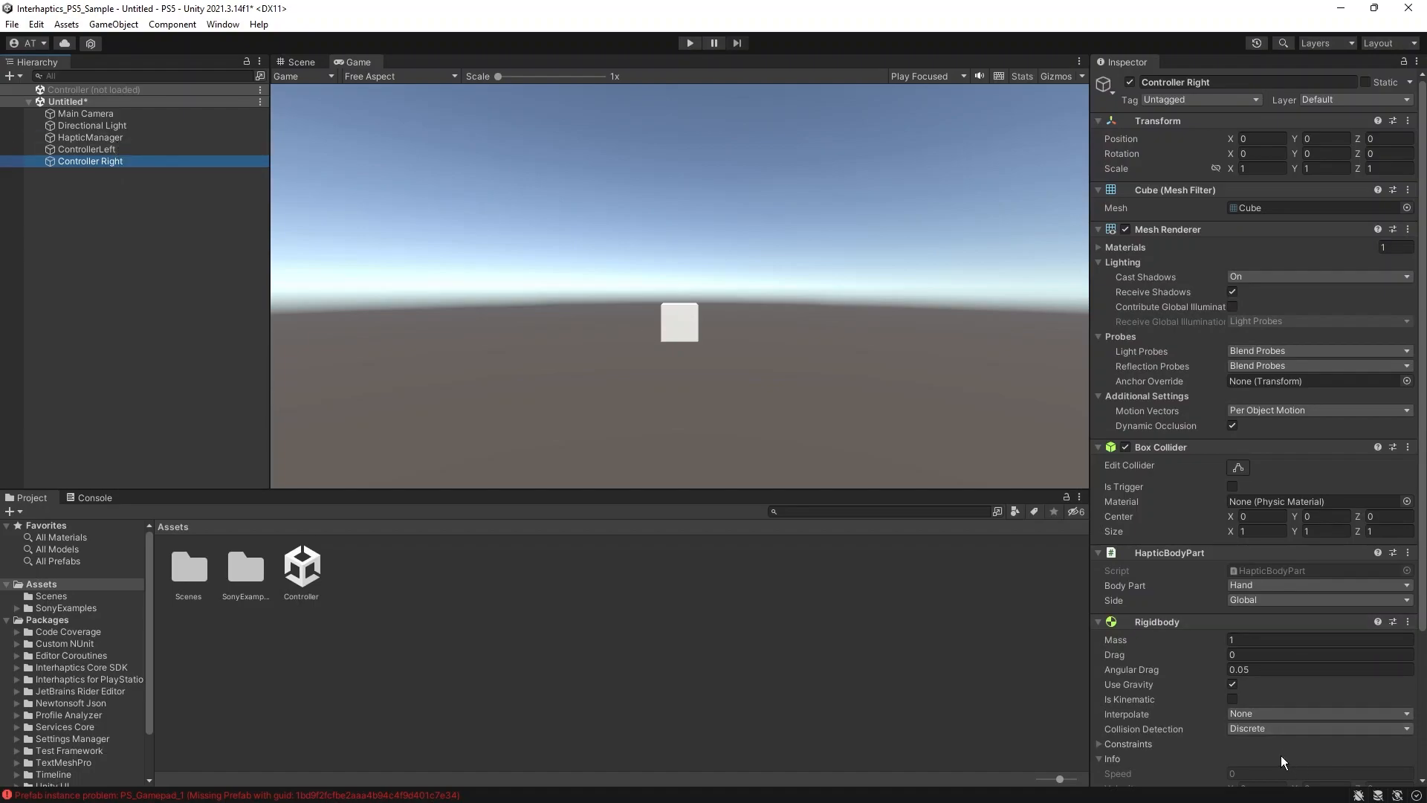
- Turn off Use Gravity and turn on Is Kinematic in the Rigidbody of both controller cubes
{"action": "scroll", "coordinate": [1282, 756], "scroll_direction": "down", "scroll_amount": 5}
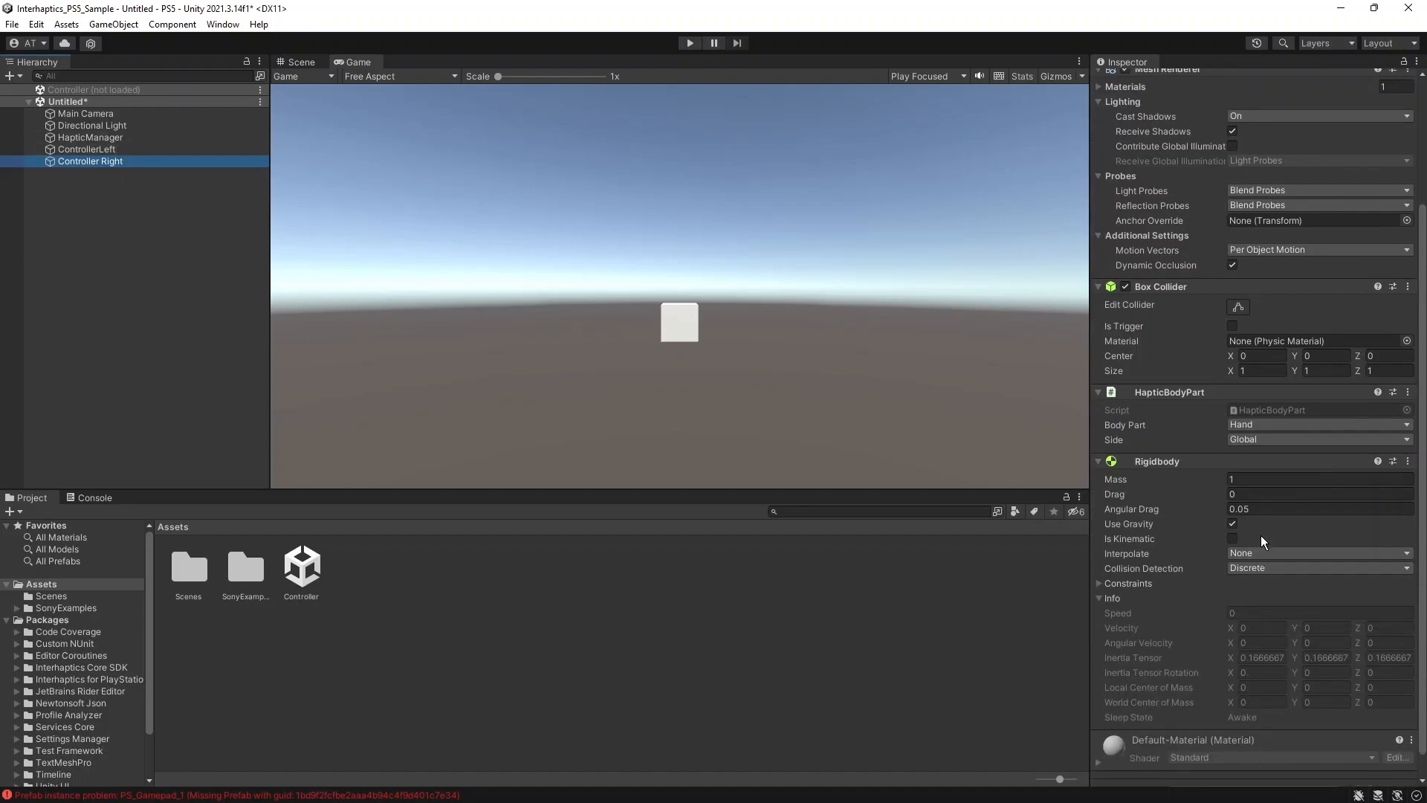
{"action": "left_click", "coordinate": [66, 149], "text": "ctrl"}
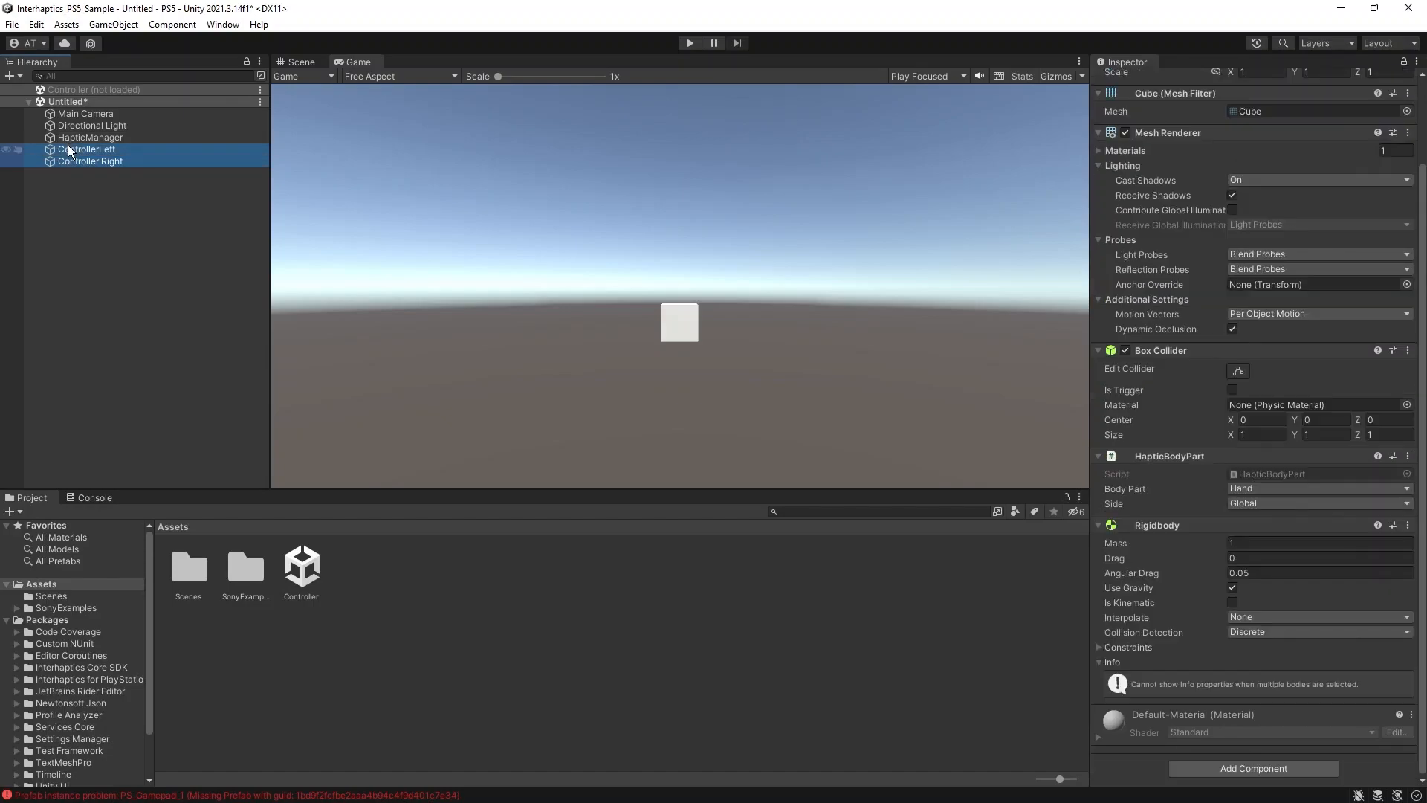
{"action": "left_click", "coordinate": [1232, 587]}
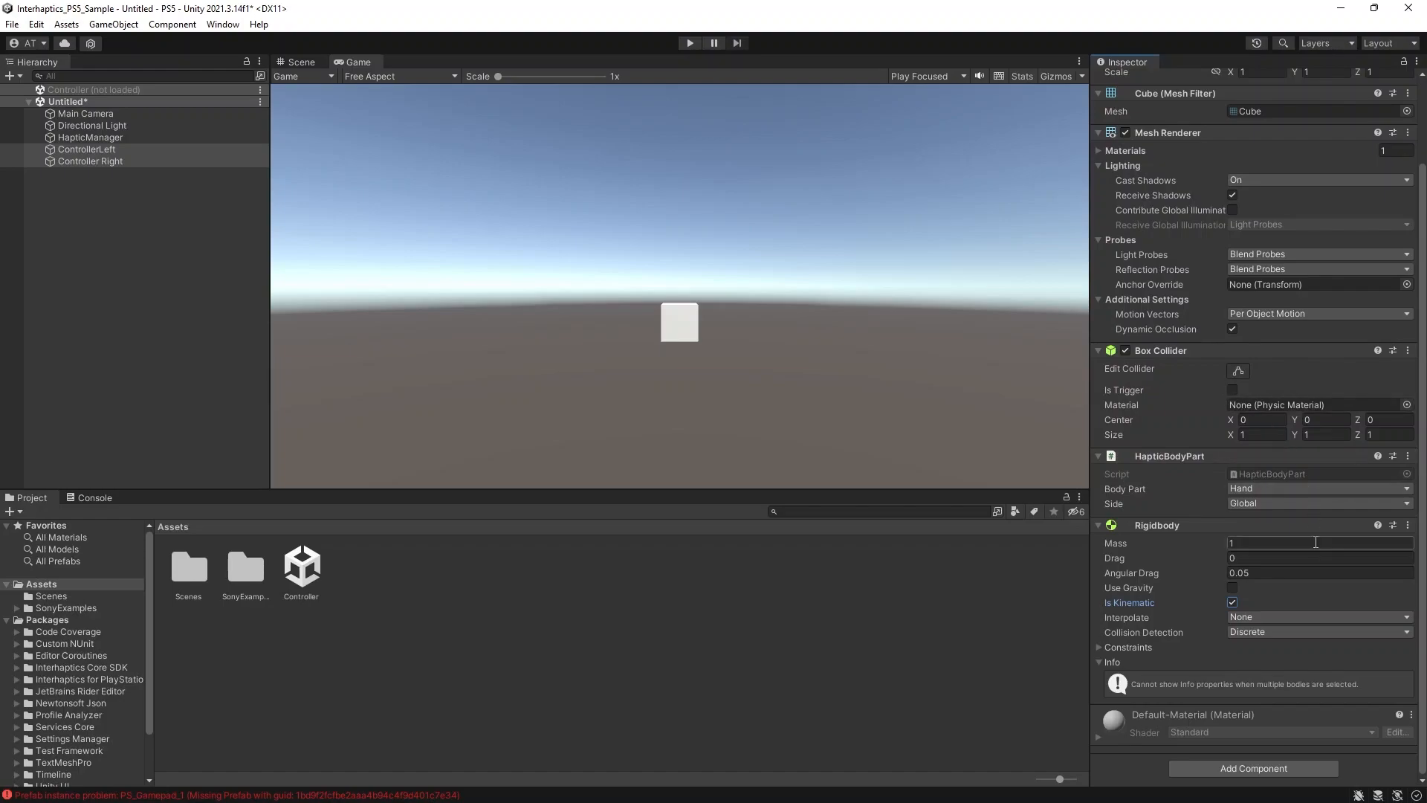
- Set the HapticBodyPart side of Controller Right to Right
{"action": "left_click", "coordinate": [113, 161]}
{"action": "left_click", "coordinate": [1268, 506]}
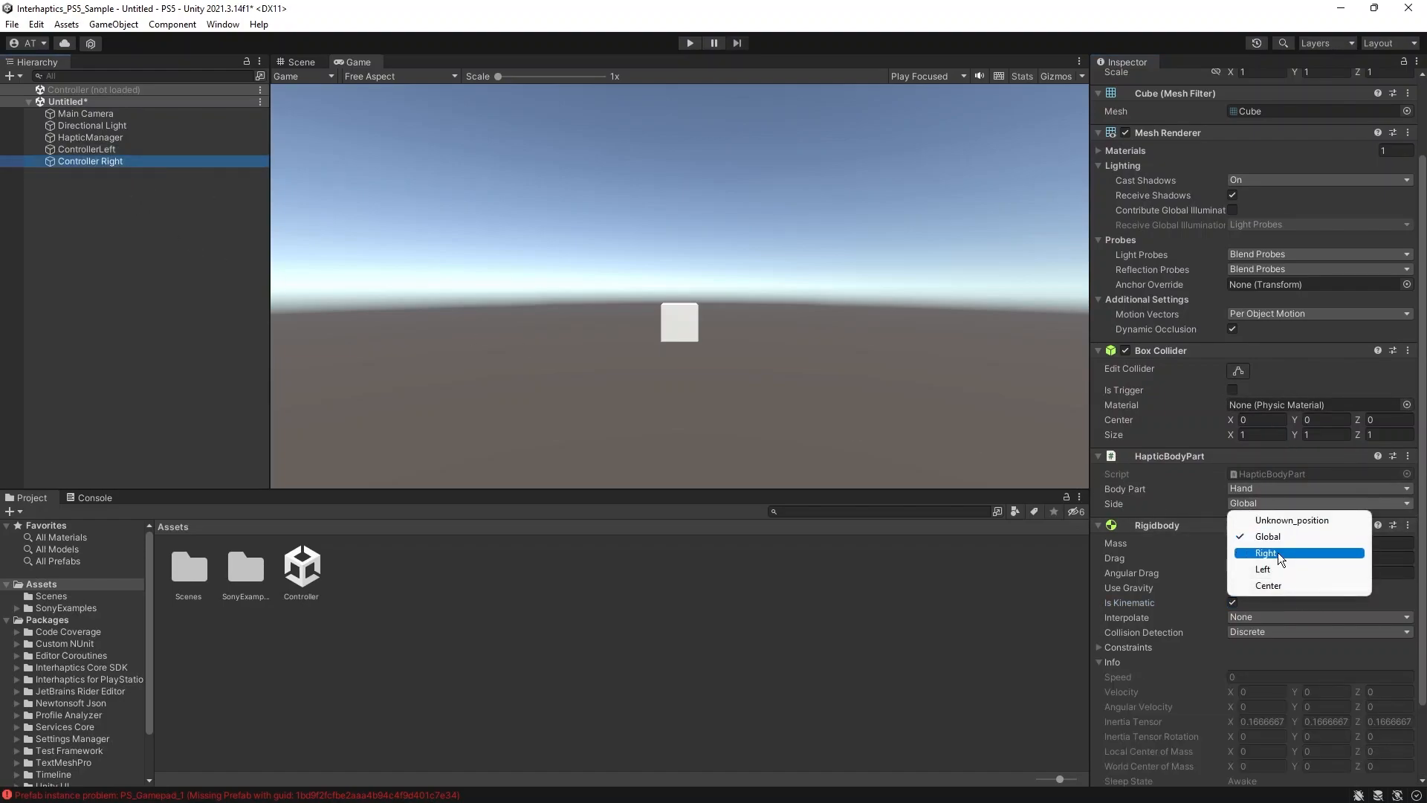
{"action": "left_click", "coordinate": [1277, 552]}
- Set the HapticBodyPart side of ControllerLeft to Left and nest both controllers under HapticManager
{"action": "left_click", "coordinate": [167, 148]}
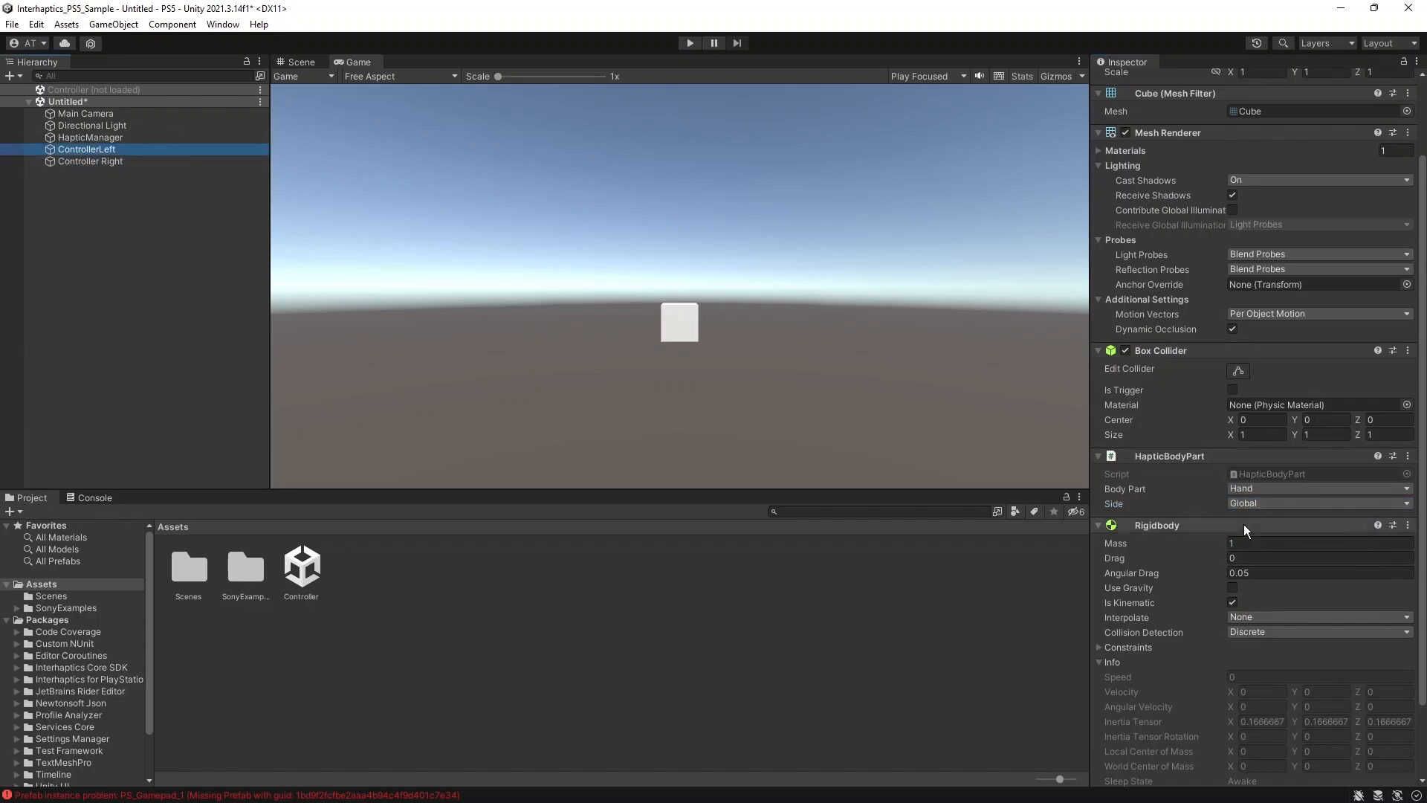
{"action": "left_click", "coordinate": [1278, 503]}
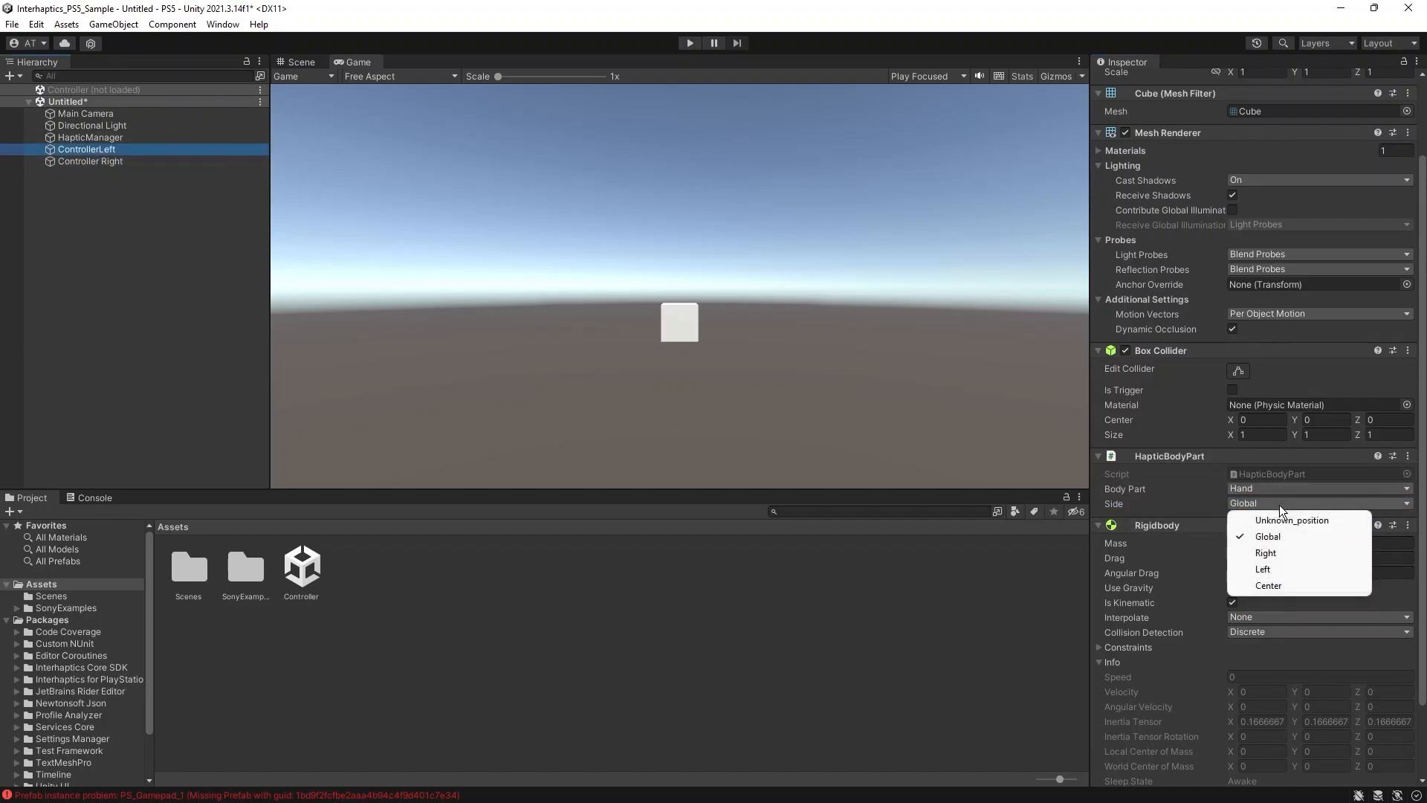
{"action": "left_click", "coordinate": [1295, 567]}
{"action": "left_click", "coordinate": [146, 162], "text": "shift"}
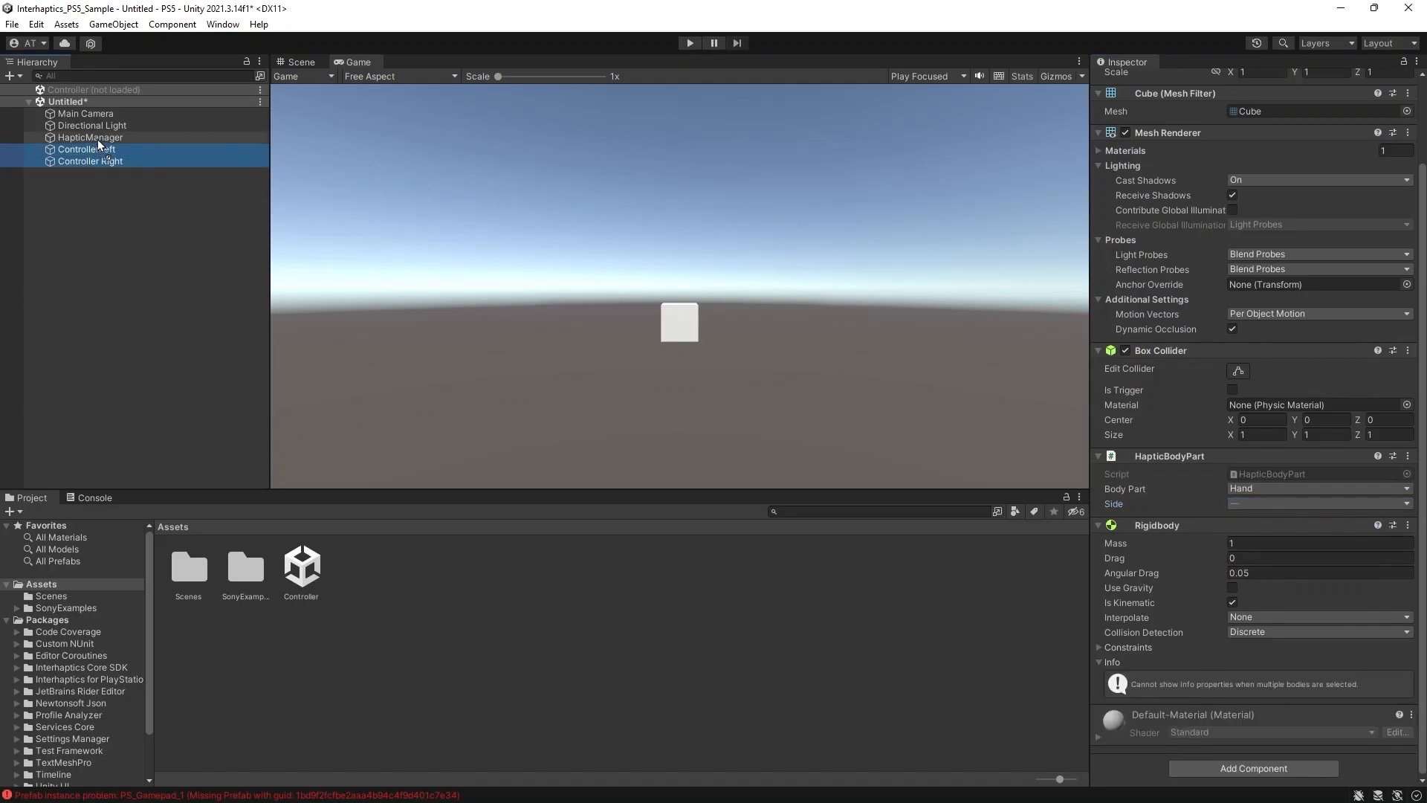
- Create an empty object at the scene root and name it AdaptiveTriggerControl
{"action": "right_click", "coordinate": [48, 177]}
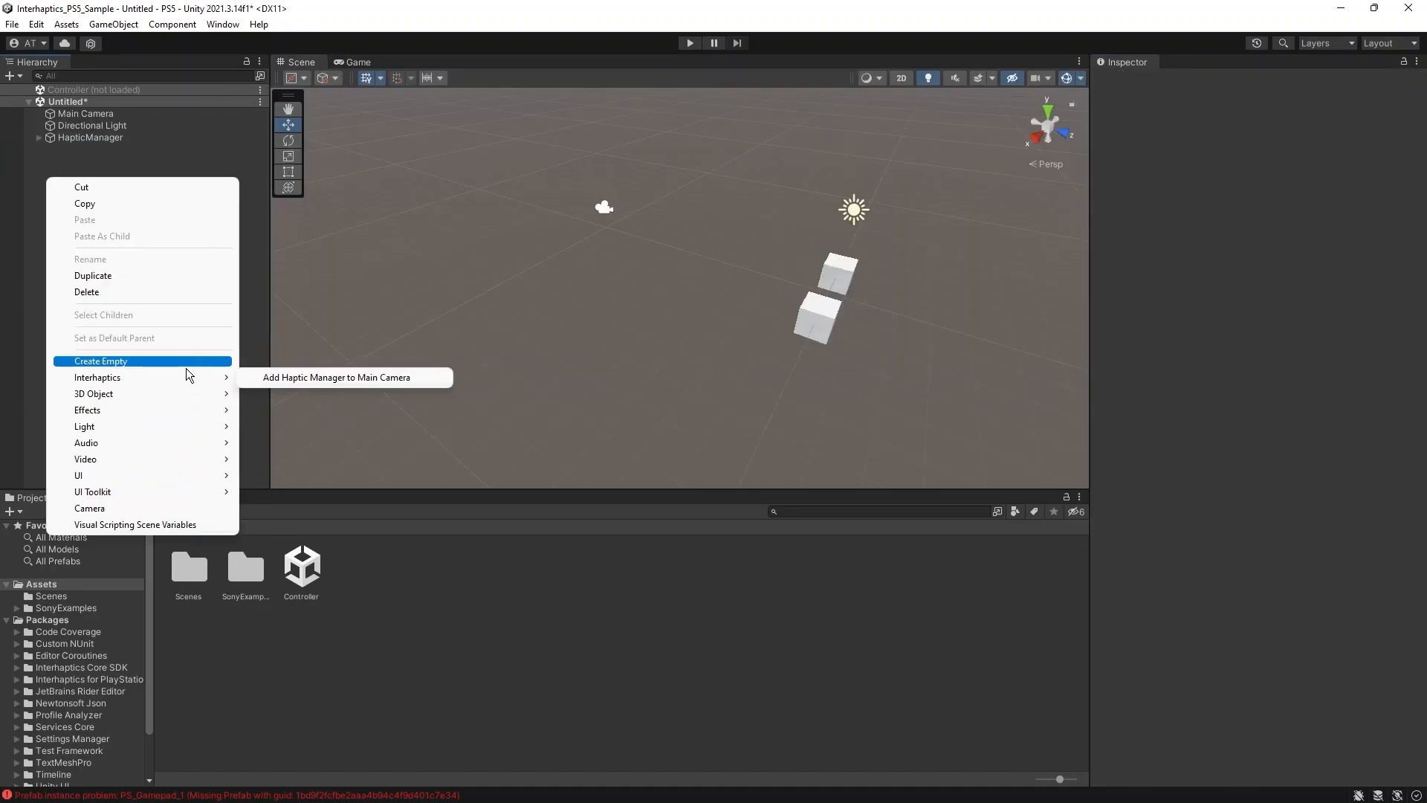
{"action": "left_click", "coordinate": [185, 362]}
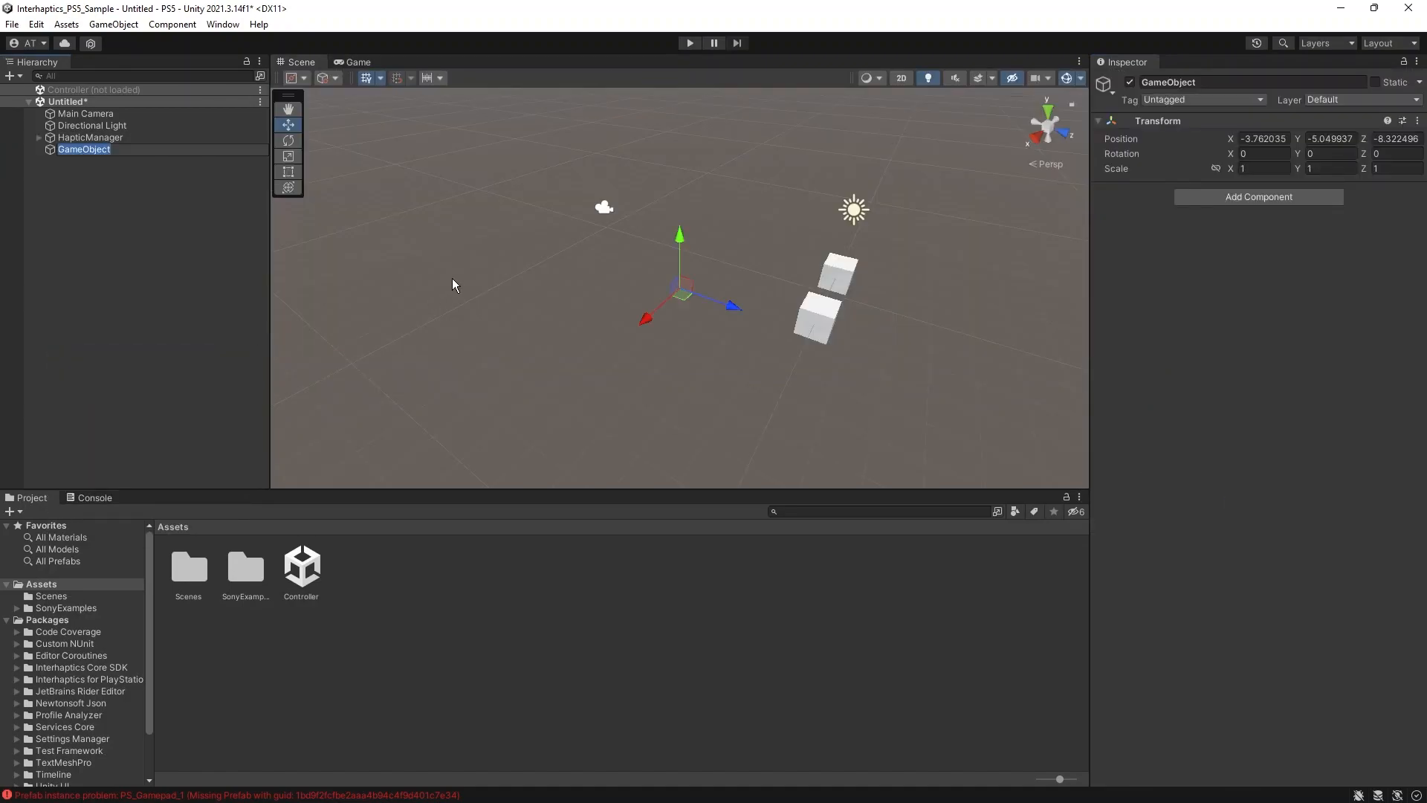
{"action": "type", "text": "AdaptiveTriggerContro"}
{"action": "key", "text": "Return"}
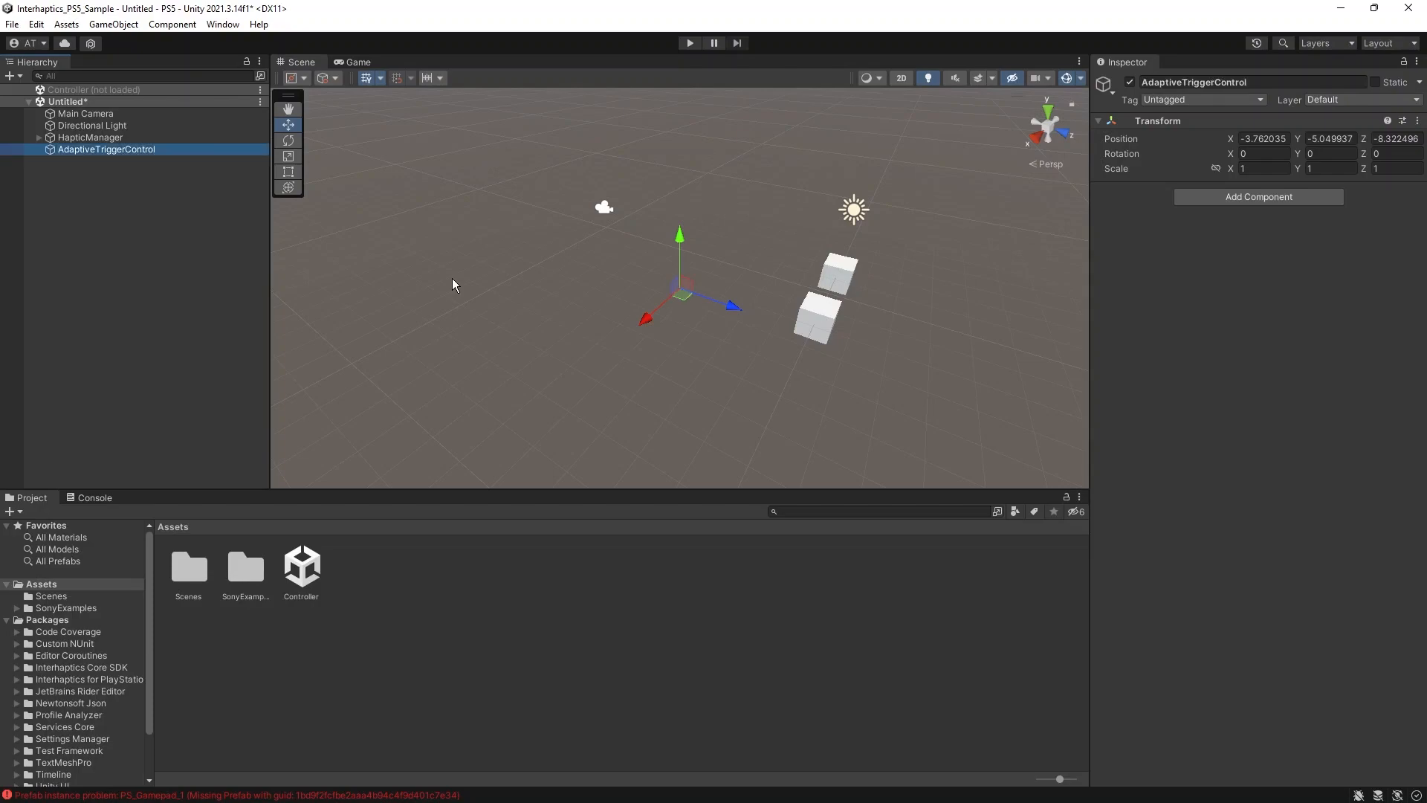
- Add the Interhaptics AdaptiveTriggerHapticSource component to the AdaptiveTriggerControl object
{"action": "left_click", "coordinate": [1235, 196]}
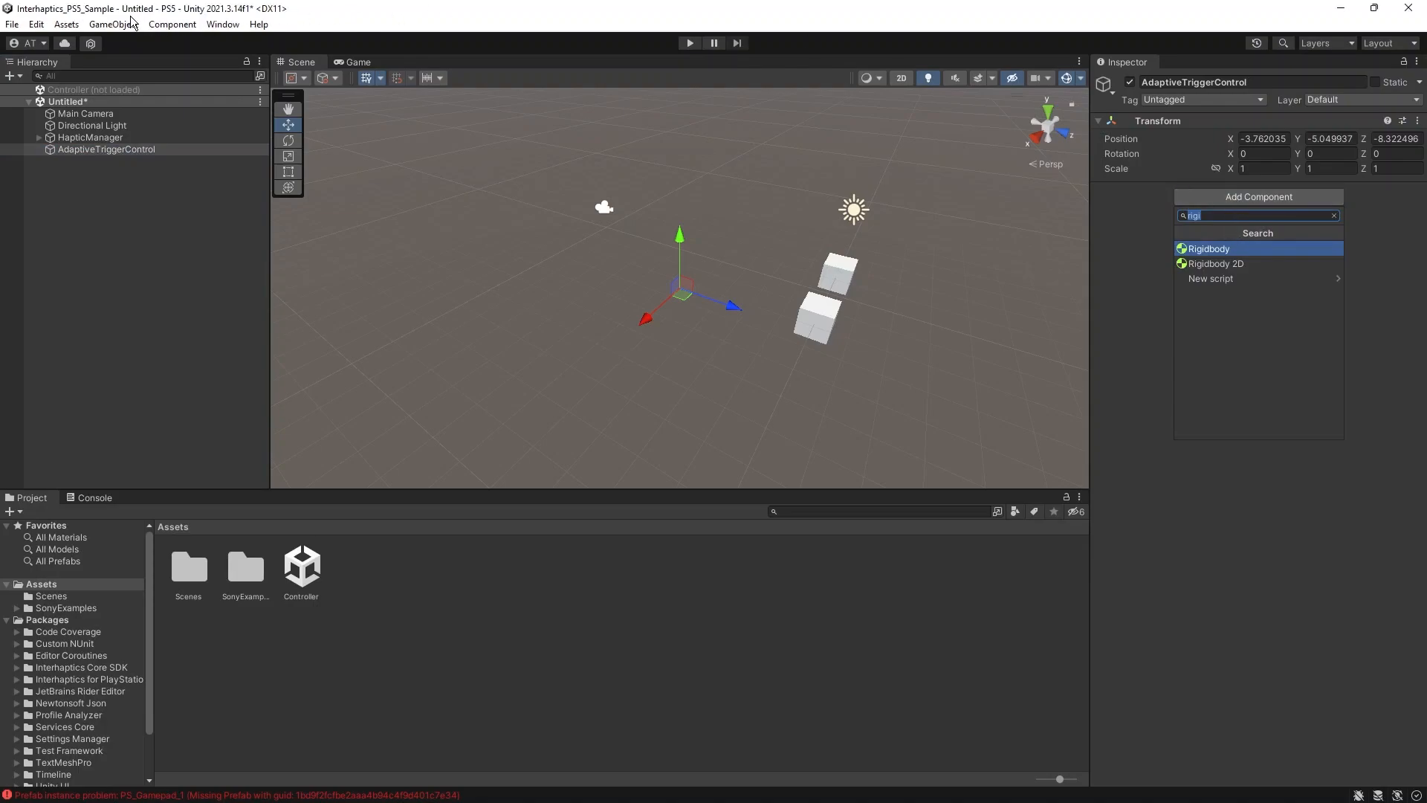
{"action": "left_click", "coordinate": [172, 24]}
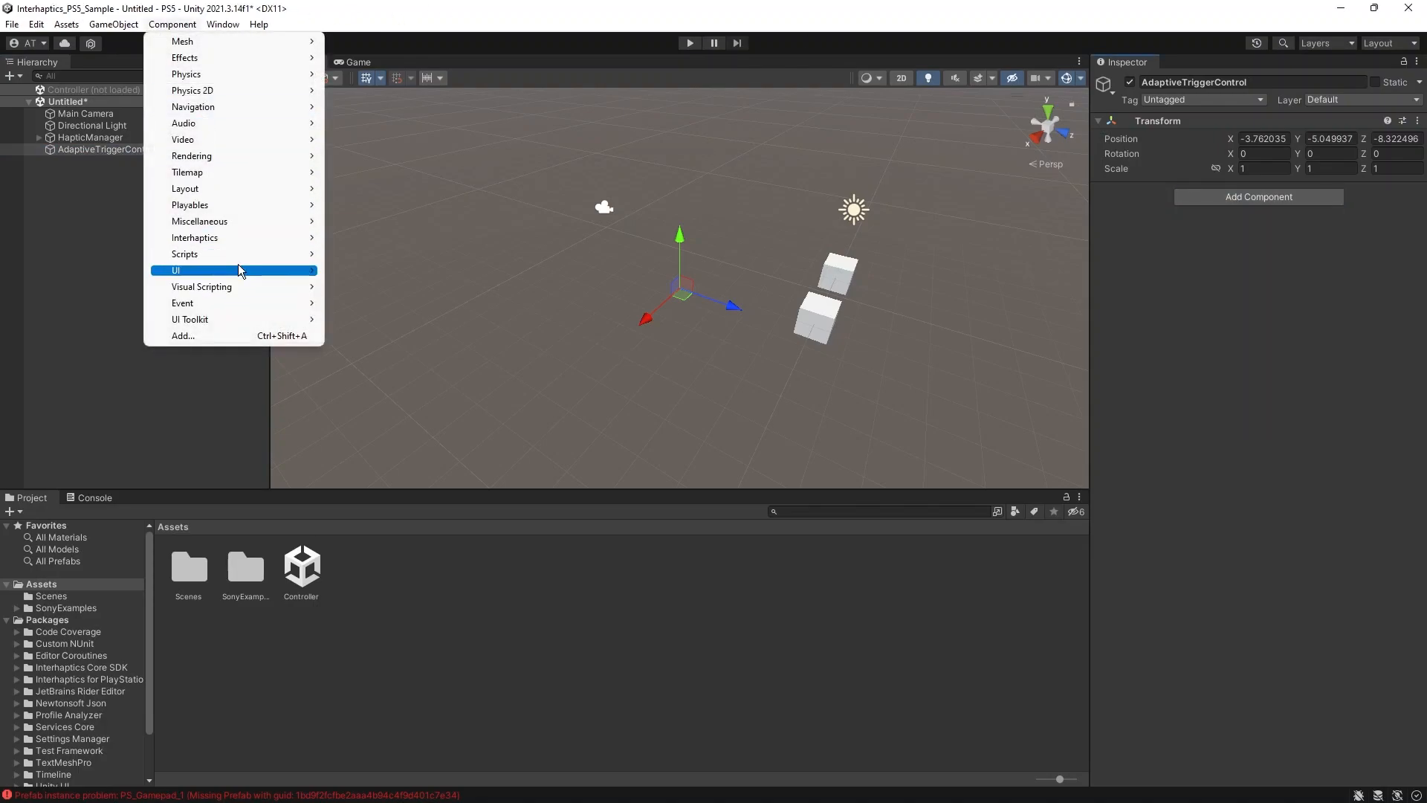
{"action": "mouse_move", "coordinate": [272, 246]}
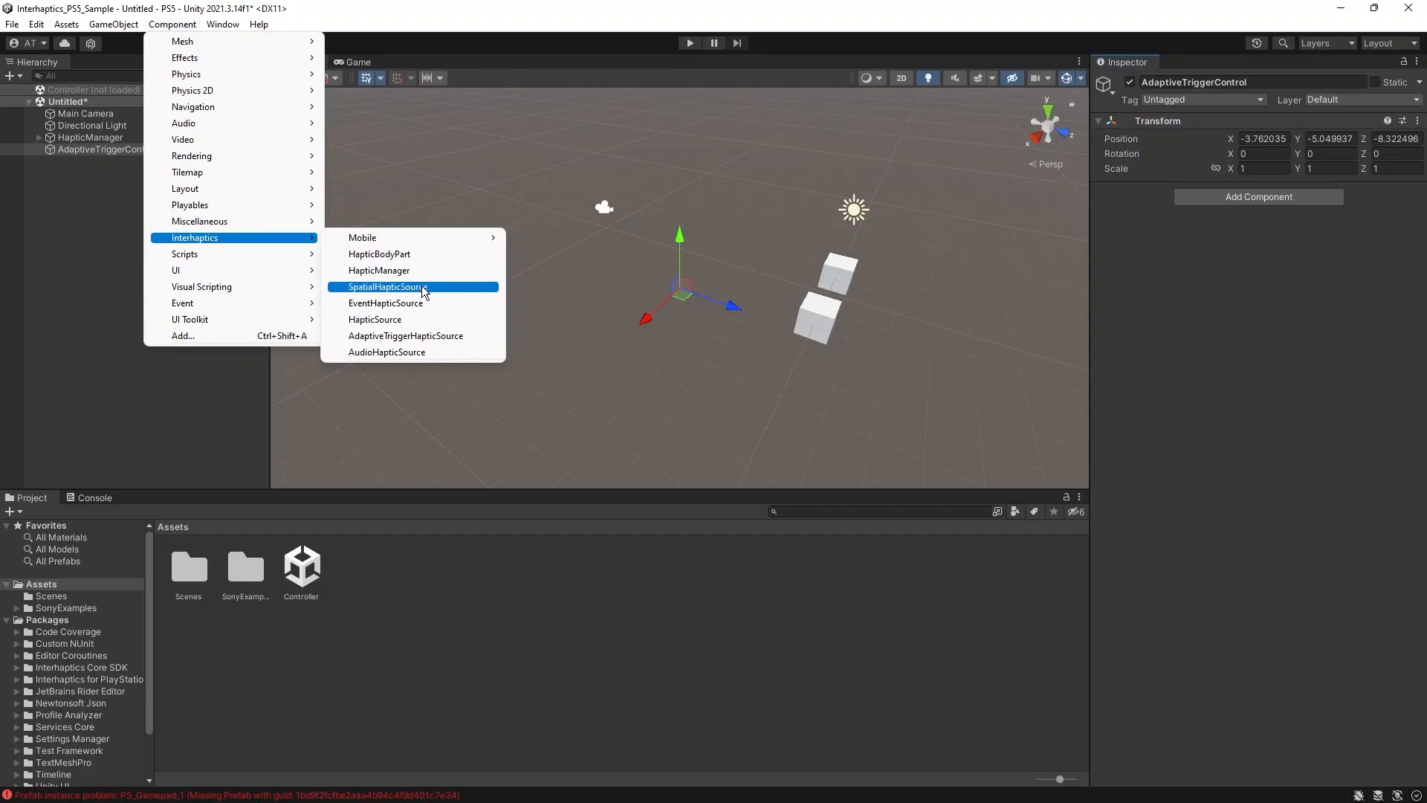
{"action": "left_click", "coordinate": [440, 342]}
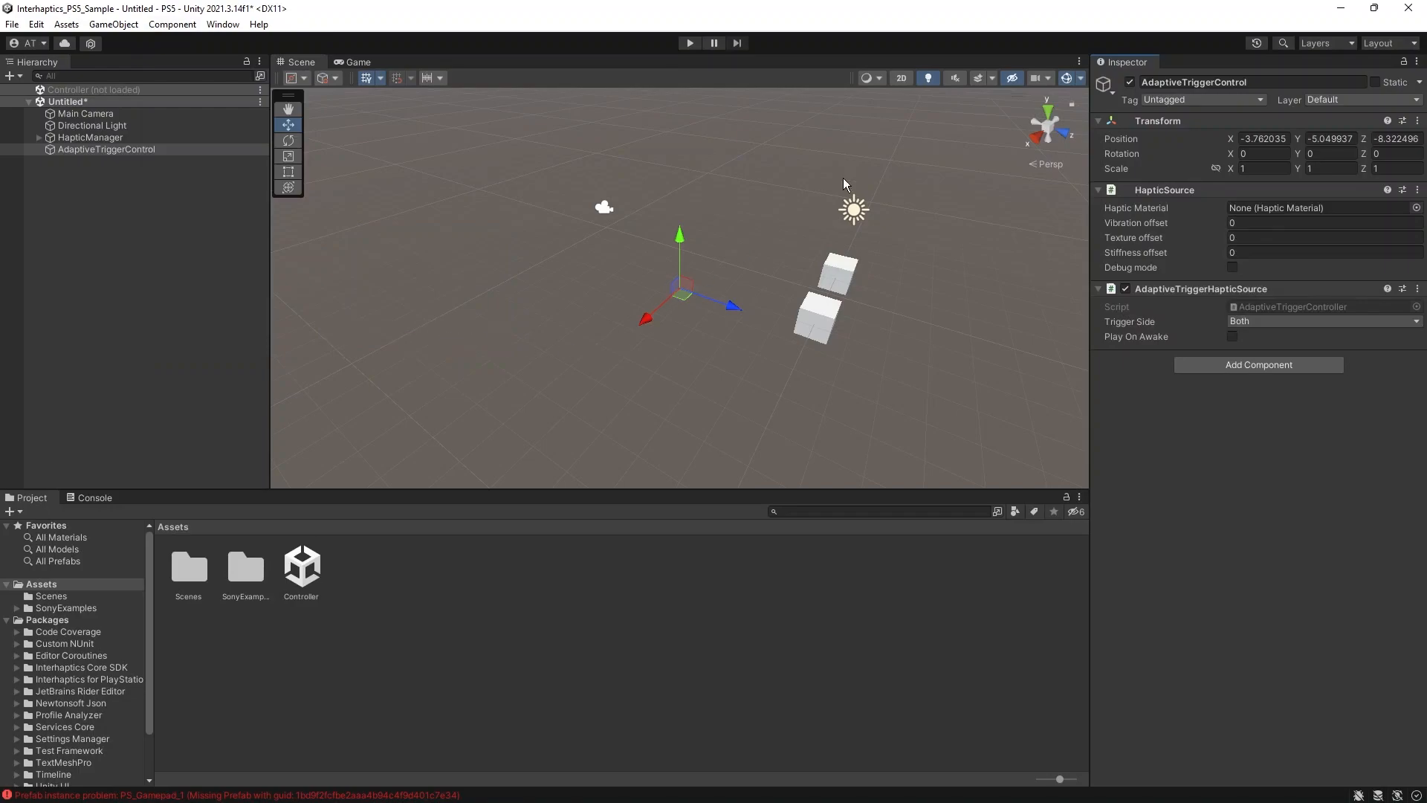
- Try Left and Right as the adaptive trigger side, return it to Both, and enable Play On Awake
{"action": "left_click", "coordinate": [1263, 321]}
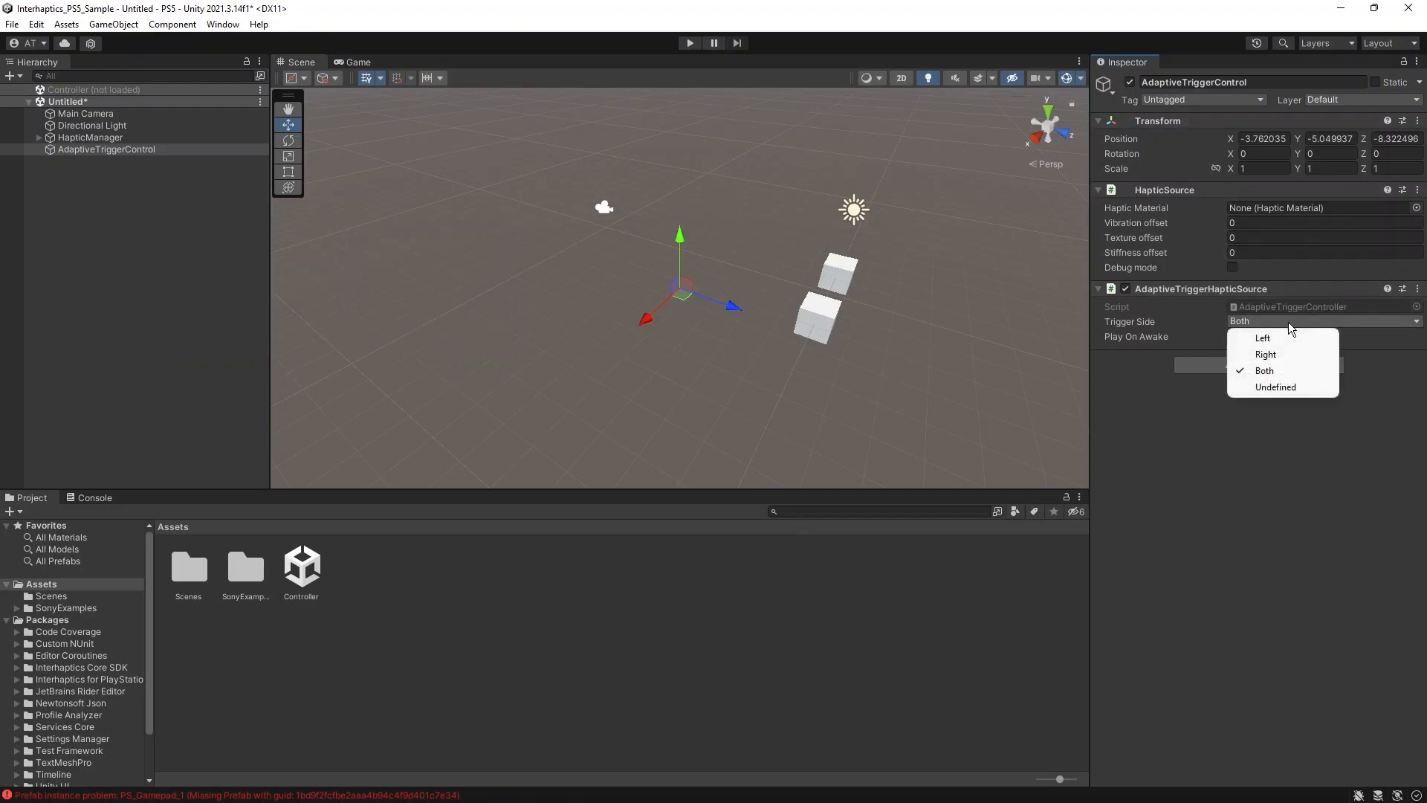
{"action": "left_click", "coordinate": [1268, 339]}
{"action": "left_click", "coordinate": [1309, 322]}
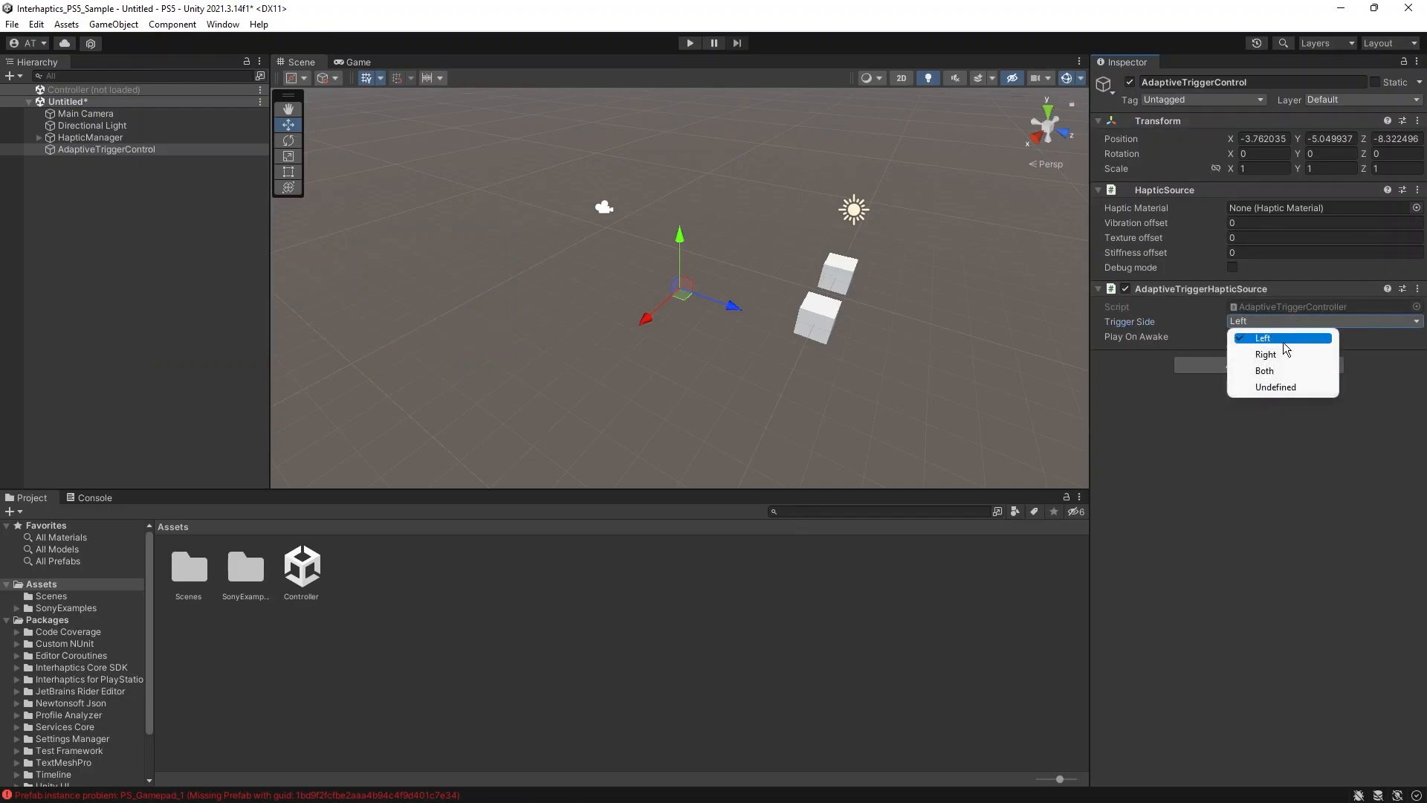
{"action": "left_click", "coordinate": [1303, 355]}
{"action": "left_click", "coordinate": [1248, 322]}
{"action": "left_click", "coordinate": [1267, 370]}
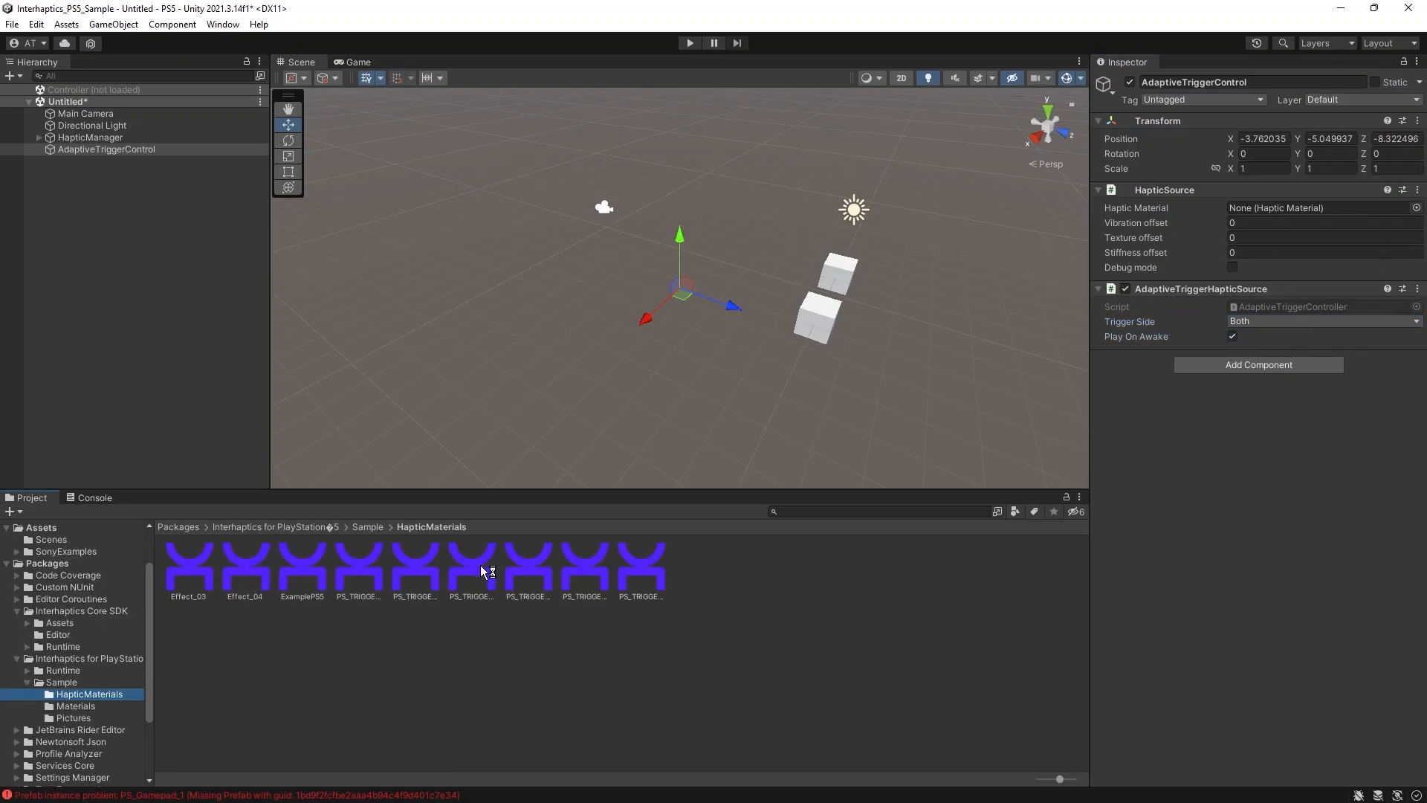
- Assign the sample PS_TRIGGER_CurveUp haptic material to AdaptiveTriggerControl's HapticSource and open it in Haptic Composer
{"action": "left_click_drag", "start_coordinate": [482, 567], "coordinate": [1303, 208]}
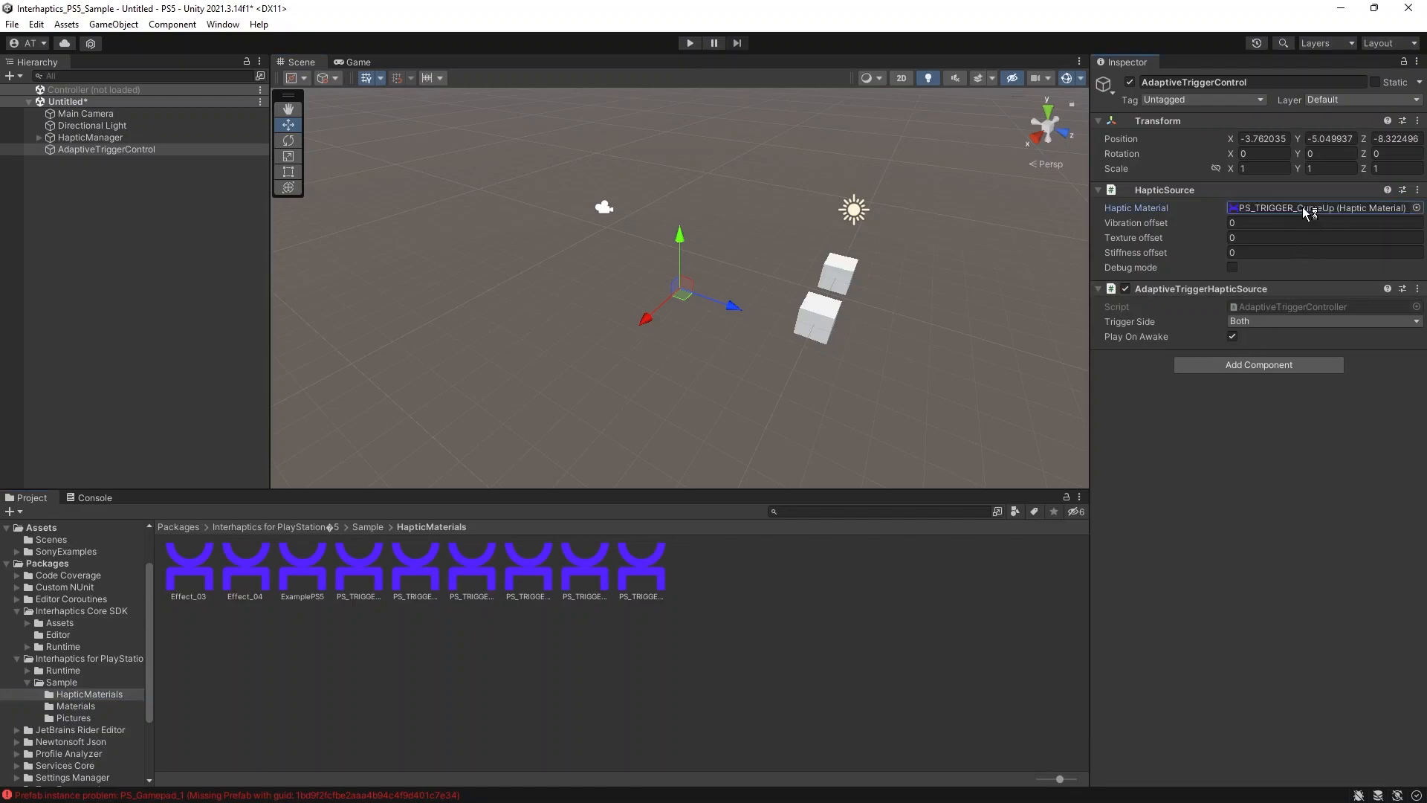
{"action": "left_click", "coordinate": [1381, 208]}
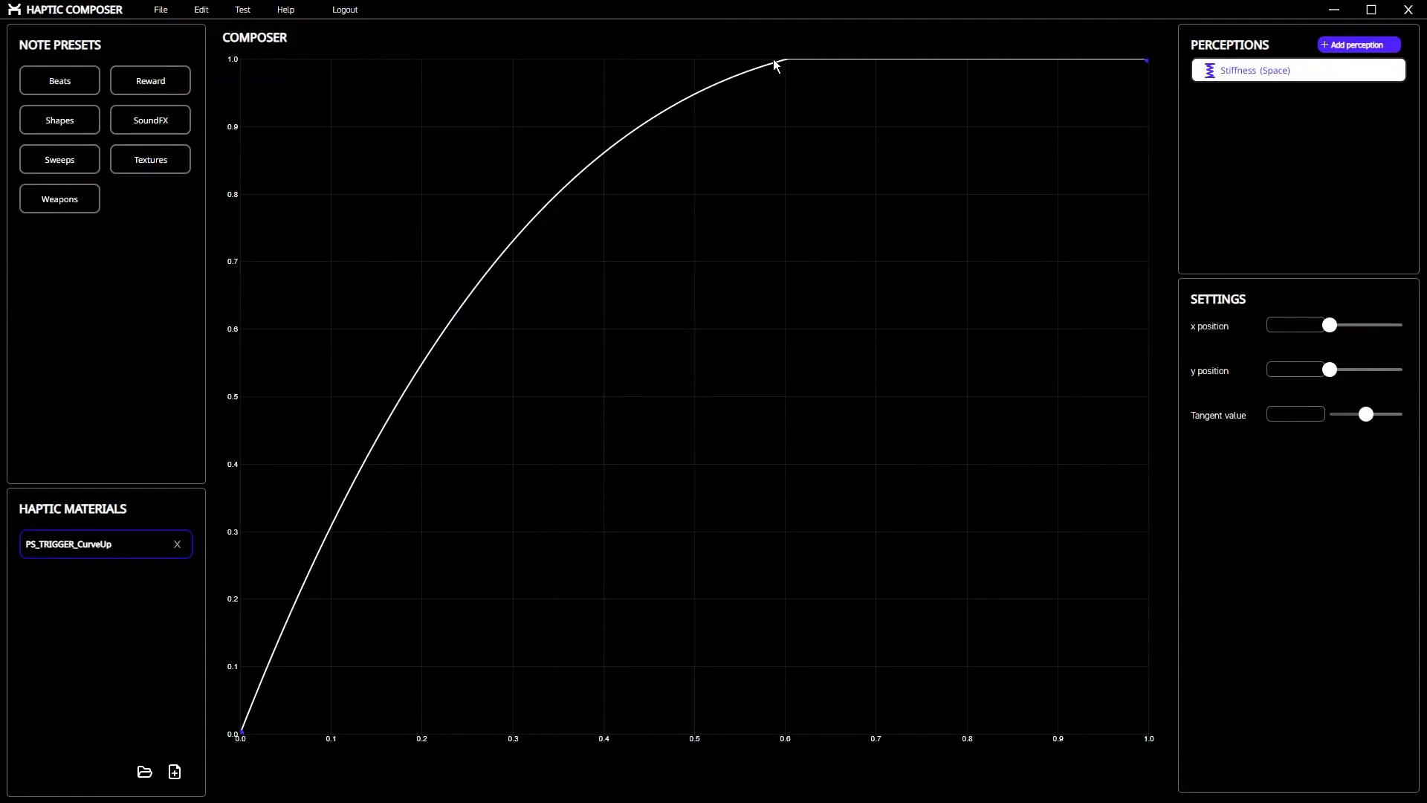
- Reshape the stiffness curve by adding points at about x 0.78, y 0.07; x 0.27, y 0.06; and x 0.38, y 1.0
{"action": "left_click", "coordinate": [776, 61]}
{"action": "left_click_drag", "start_coordinate": [766, 61], "coordinate": [908, 456]}
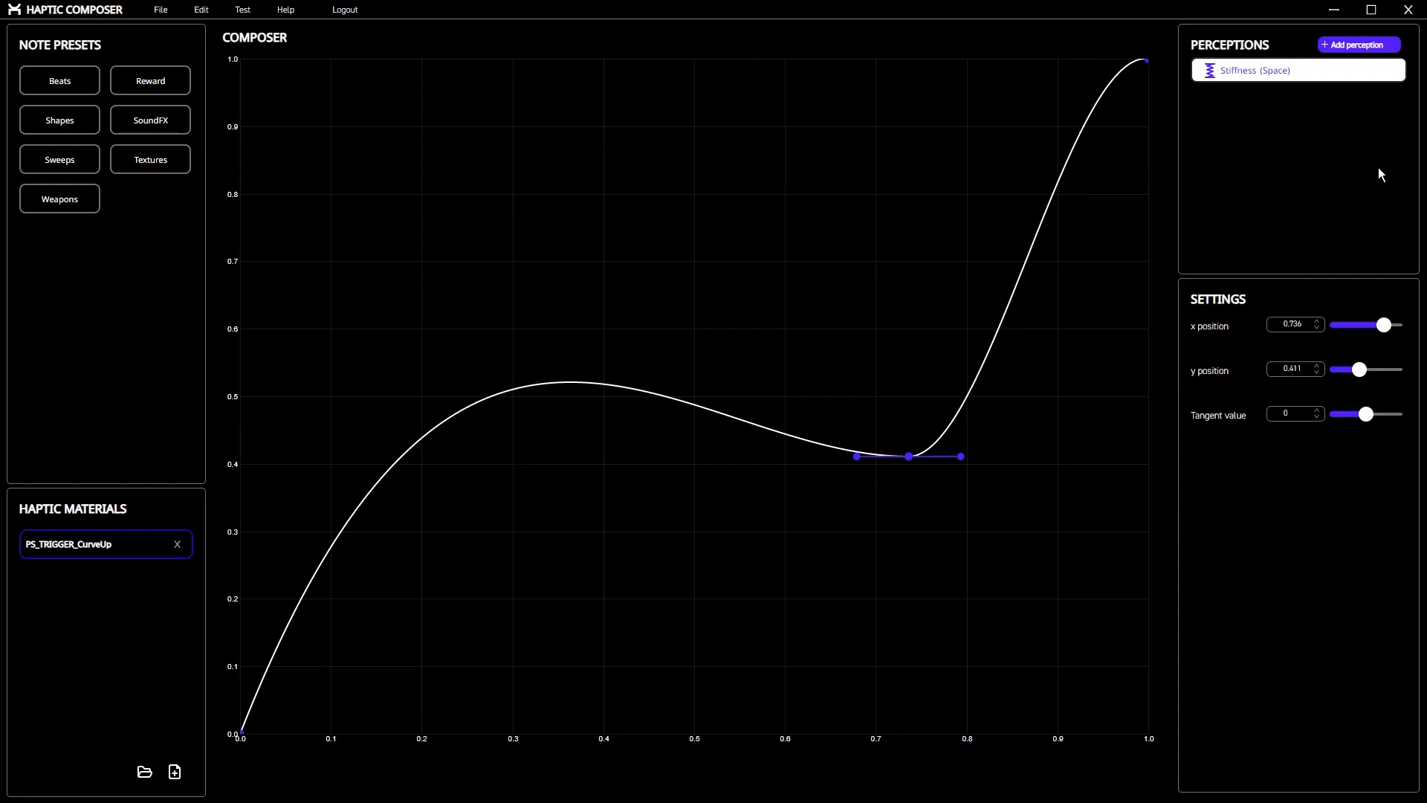
{"action": "left_click_drag", "start_coordinate": [906, 451], "coordinate": [948, 688]}
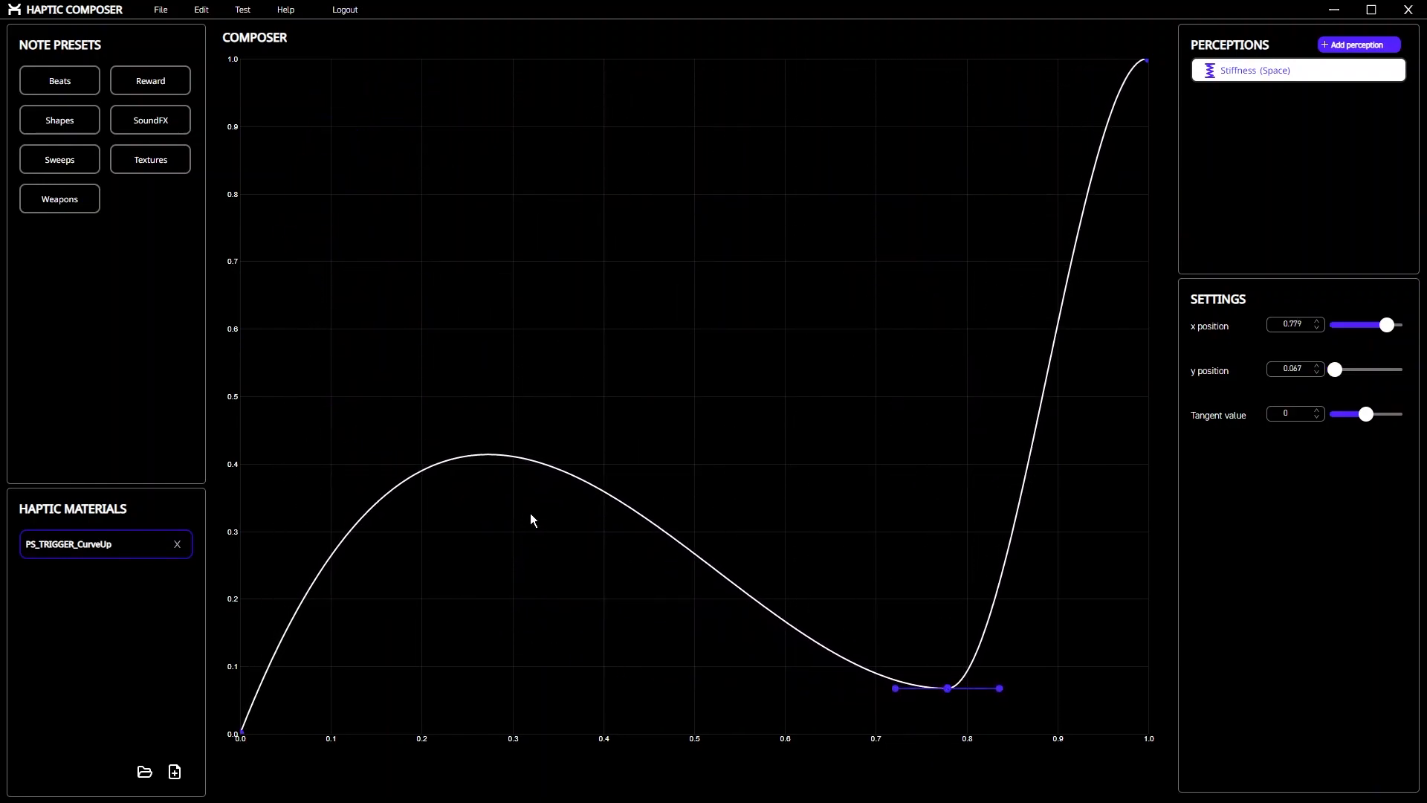
{"action": "left_click_drag", "start_coordinate": [553, 466], "coordinate": [484, 693]}
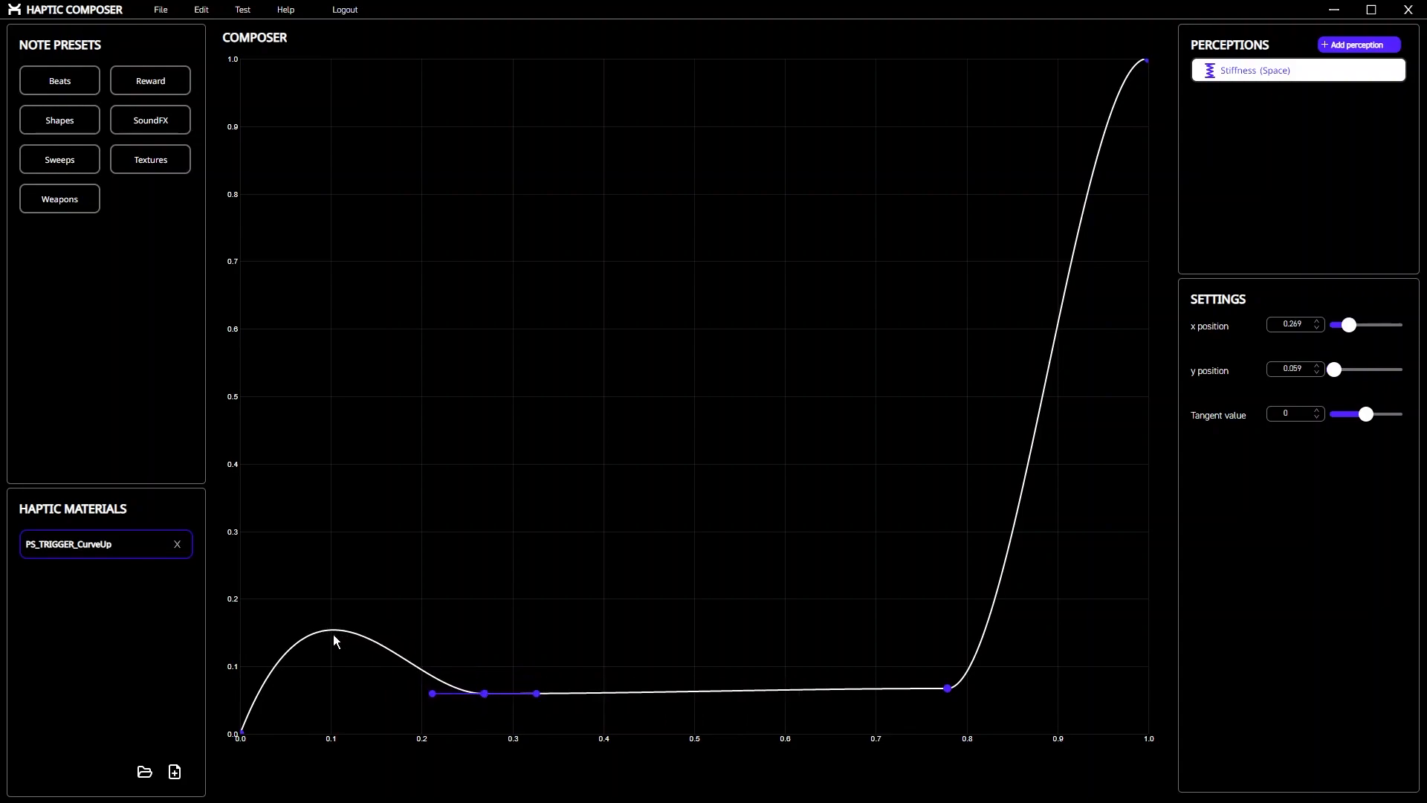
{"action": "left_click", "coordinate": [1060, 310]}
{"action": "left_click_drag", "start_coordinate": [1057, 311], "coordinate": [585, 62]}
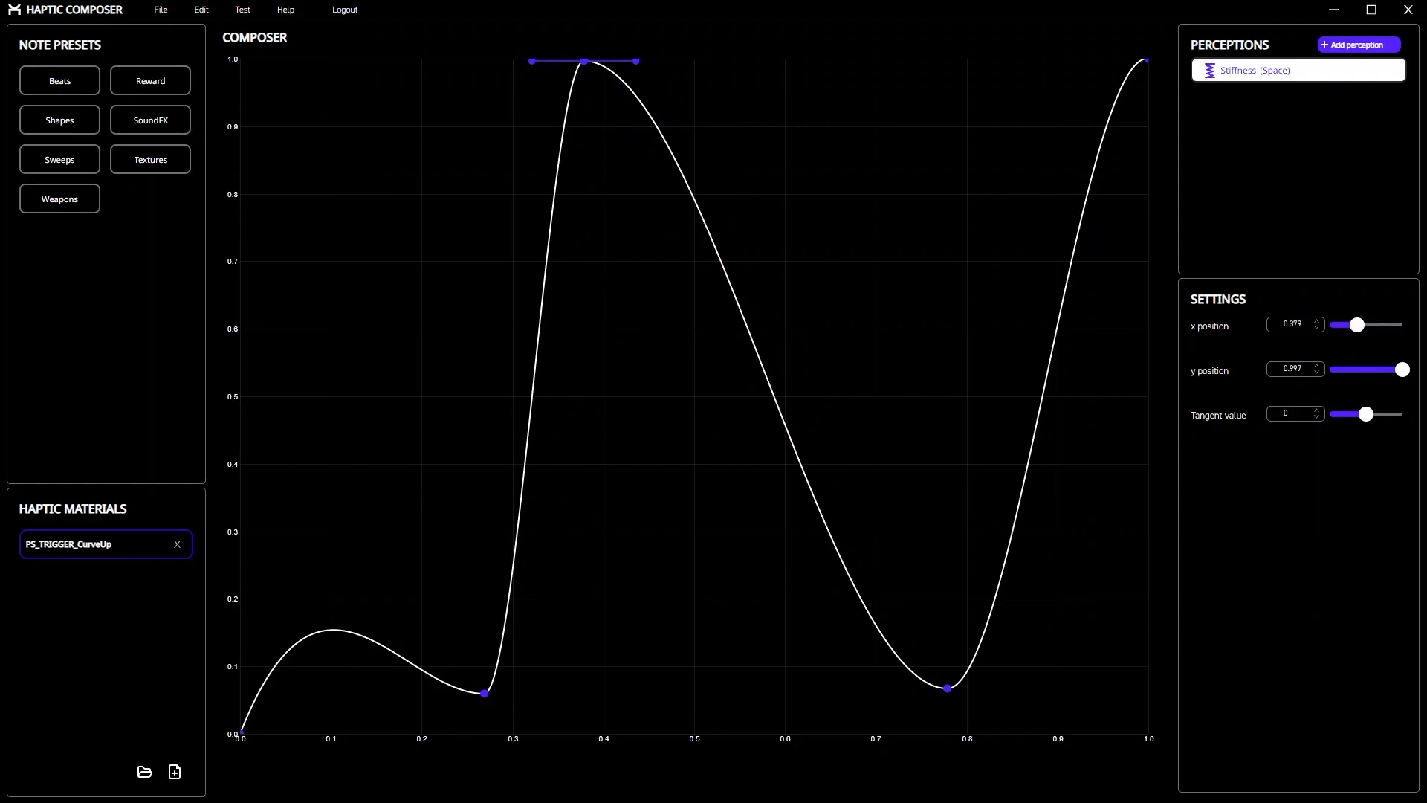
- Save the edited PS_TRIGGER_CurveUp haptic material and leave Haptic Composer to return to Unity
{"action": "left_click", "coordinate": [161, 11]}
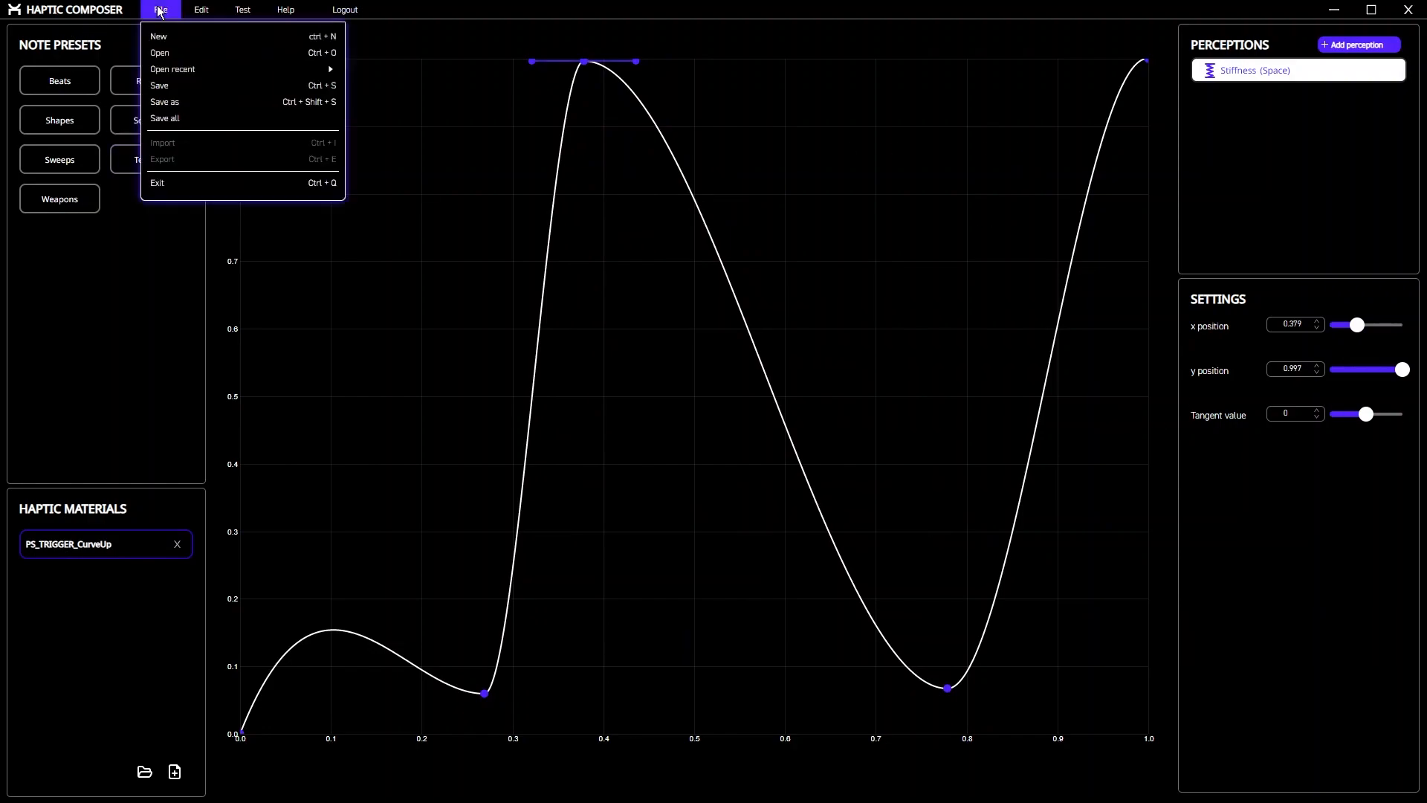
{"action": "left_click", "coordinate": [173, 87]}
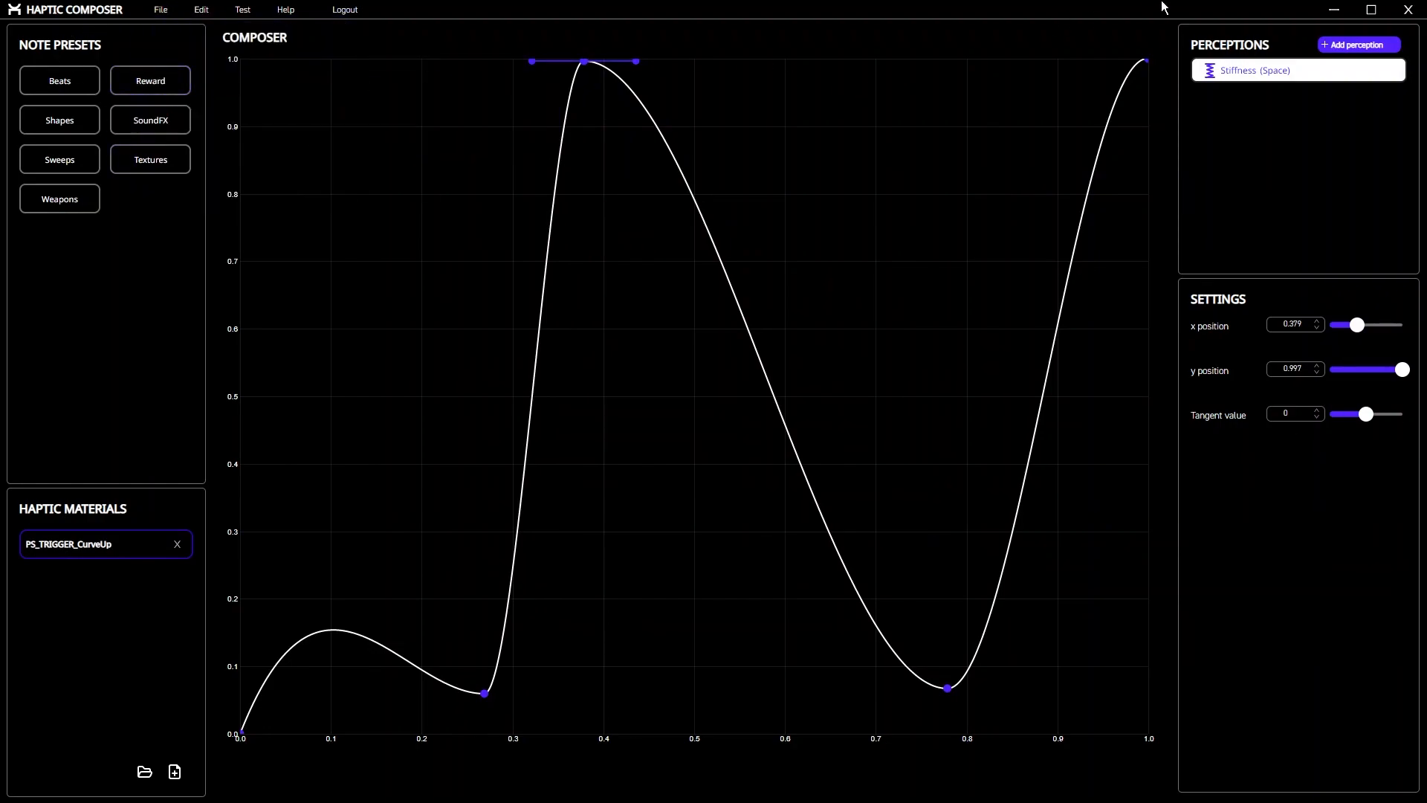
{"action": "left_click", "coordinate": [1402, 25]}
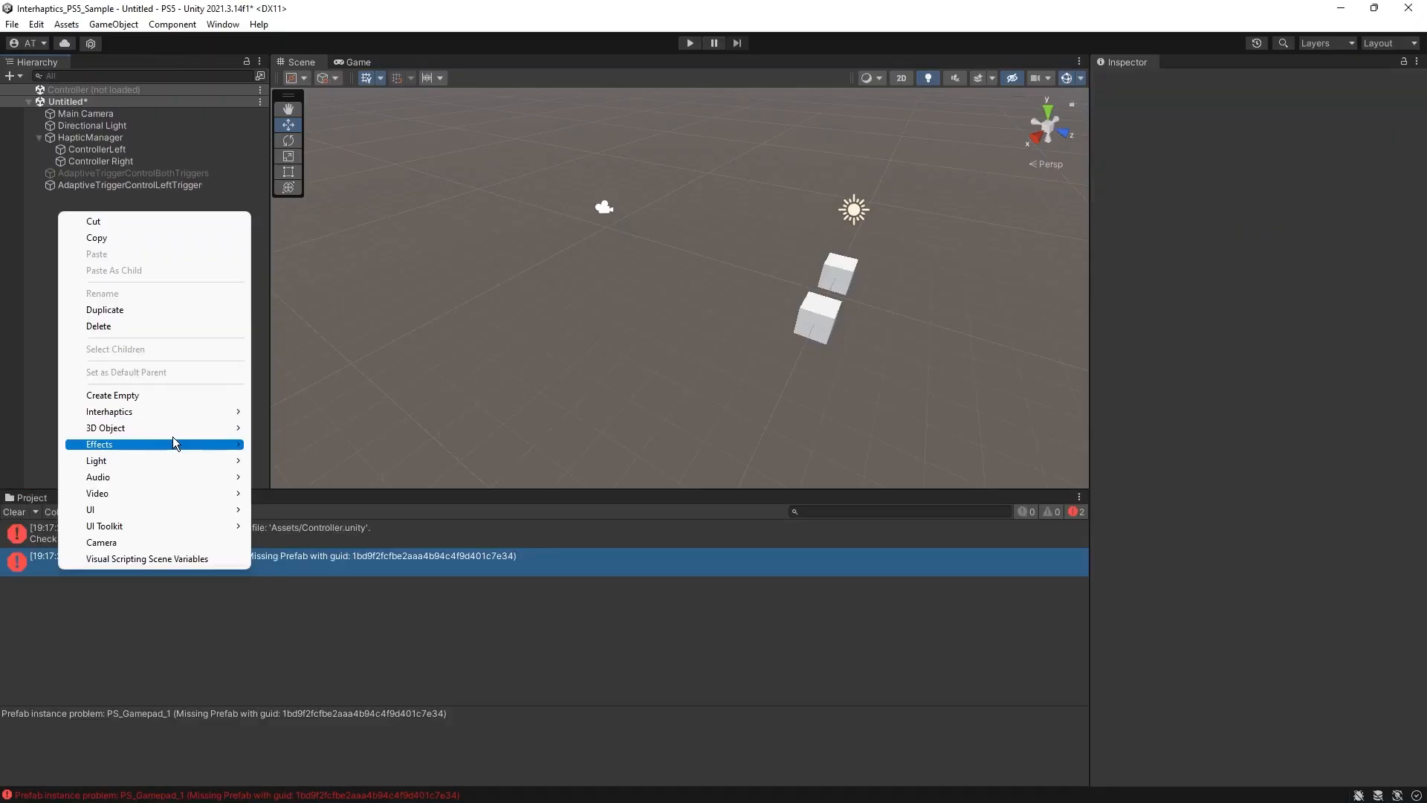
- Add a 3D cube to the scene root and name it SpatialHapticSource
{"action": "mouse_move", "coordinate": [183, 425]}
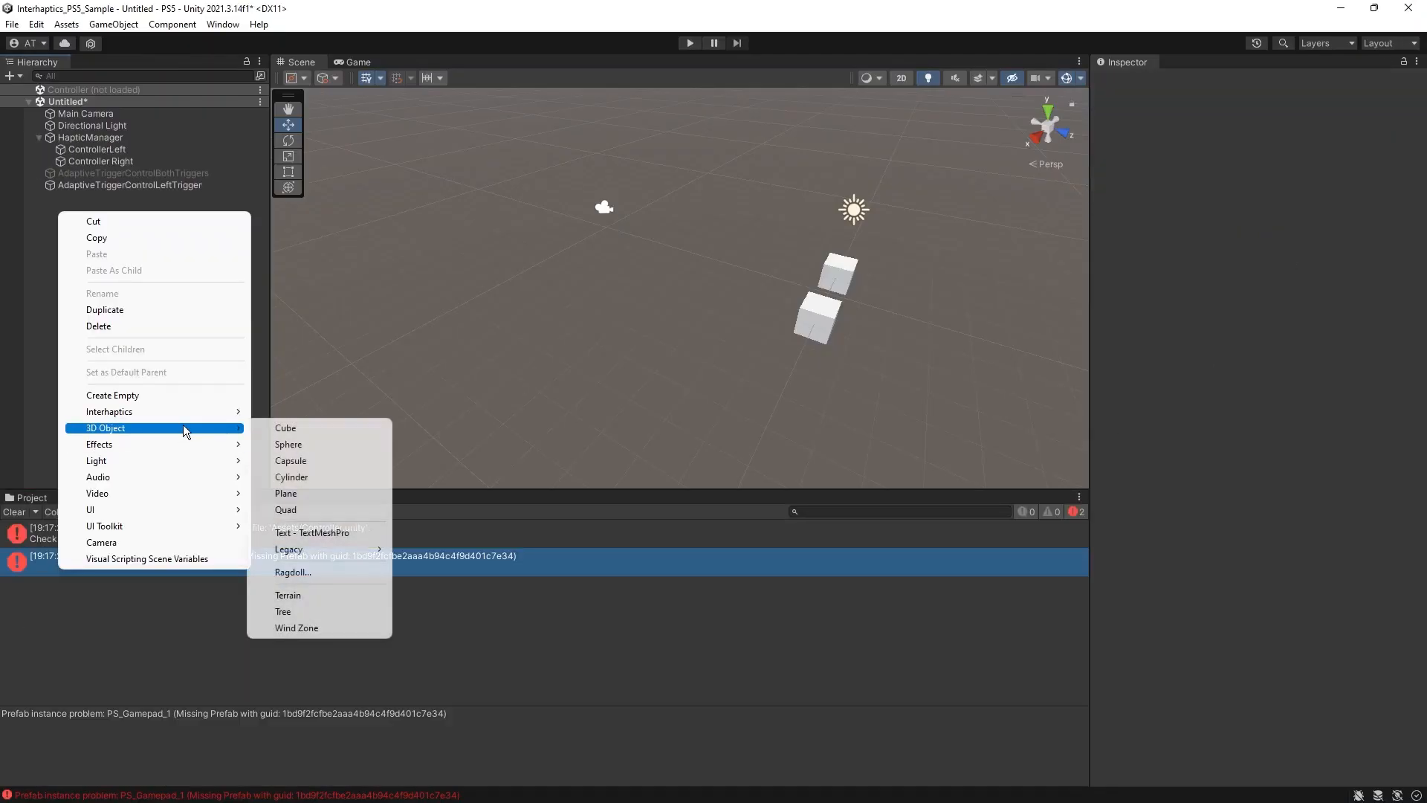
{"action": "left_click", "coordinate": [295, 431]}
{"action": "type", "text": "Spati"}
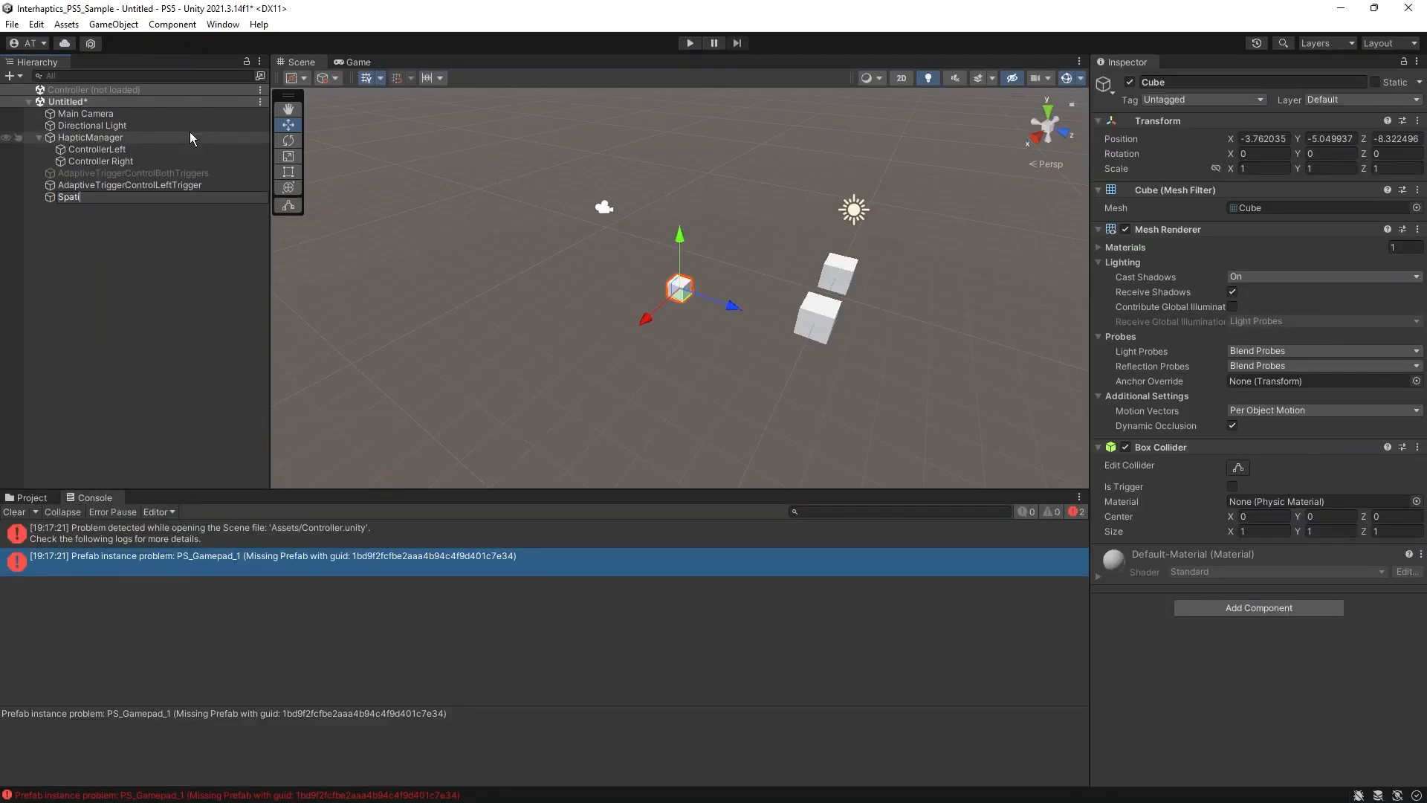
{"action": "type", "text": "alHapticSource"}
{"action": "key", "text": "Return"}
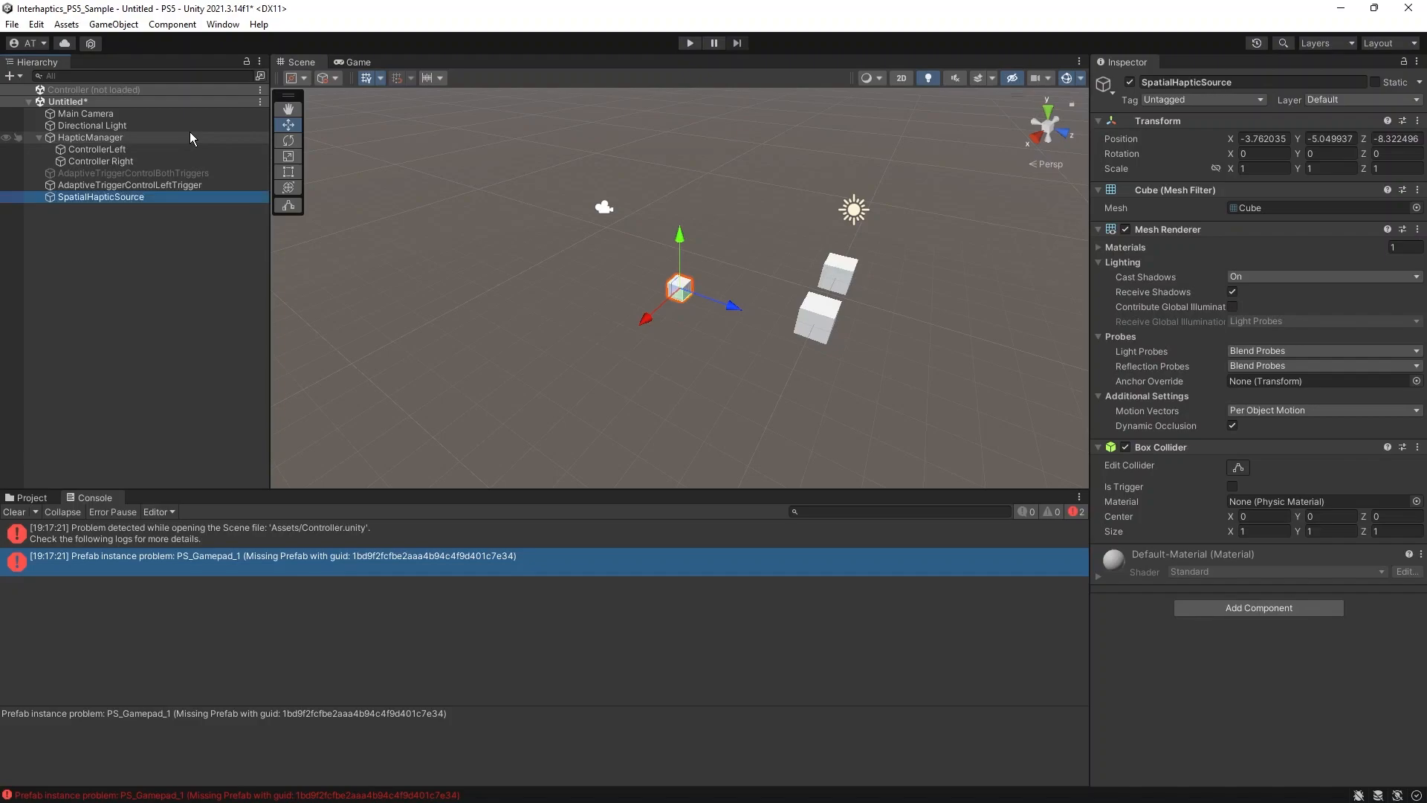
- Reset the SpatialHapticSource cube's transform and set its scale to 0.1 on X, Y and Z
{"action": "left_click", "coordinate": [1414, 121]}
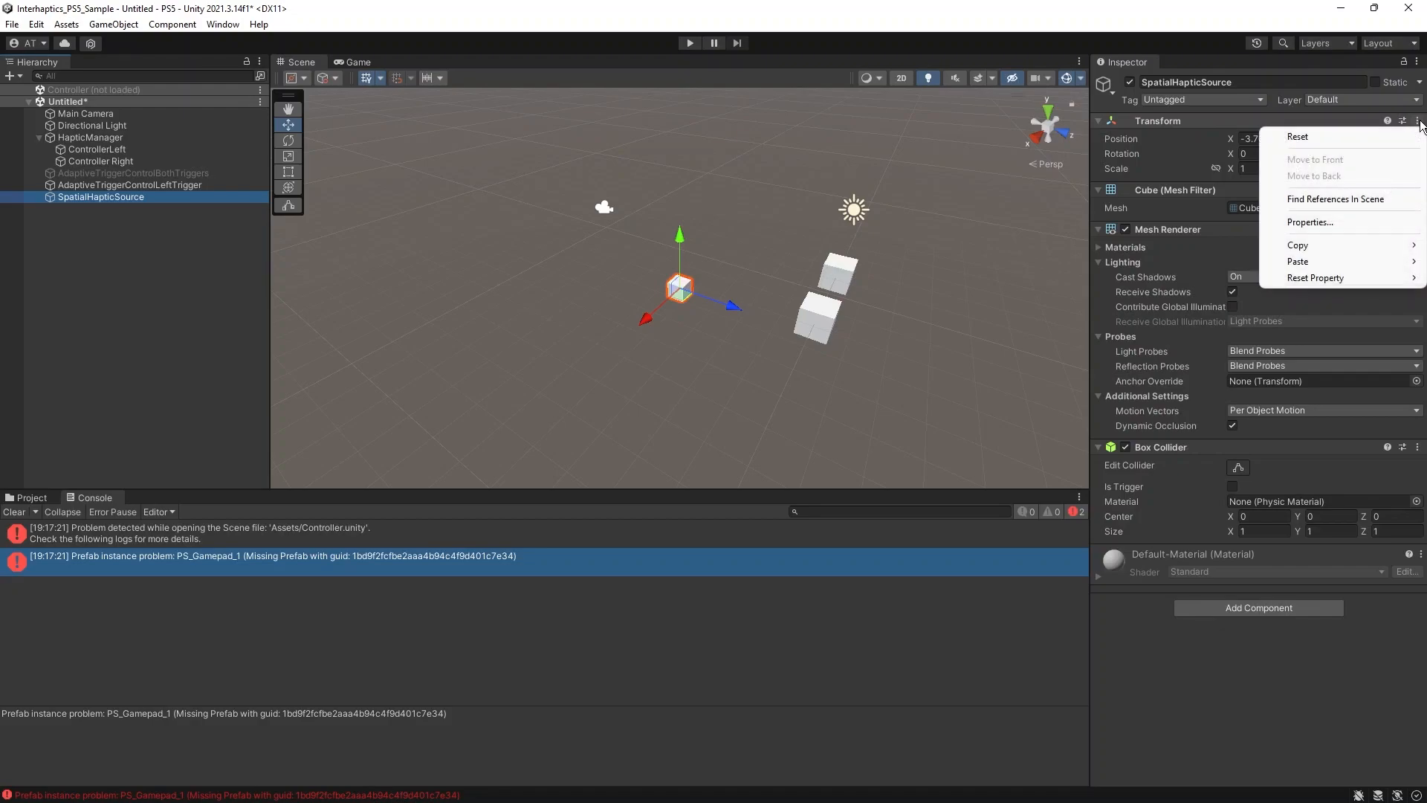
{"action": "left_click", "coordinate": [1382, 140]}
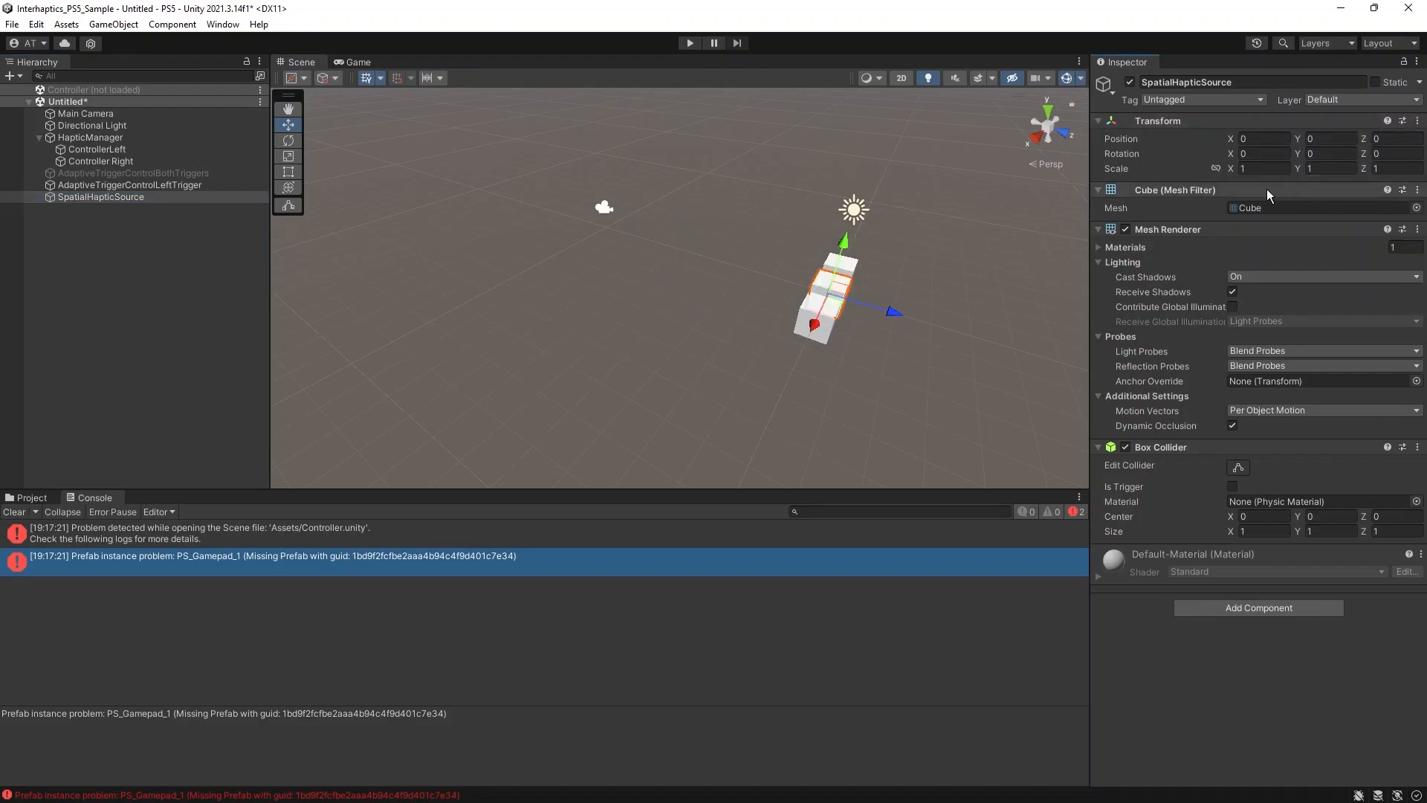
{"action": "left_click", "coordinate": [1267, 168]}
{"action": "type", "text": "0.1"}
{"action": "key", "text": "Tab"}
{"action": "type", "text": "0.1"}
{"action": "key", "text": "Tab"}
{"action": "type", "text": "0.1"}
{"action": "key", "text": "Tab"}
- Add the ObjectMover, Rigidbody and SpatialHapticSource components to the SpatialHapticSource cube
{"action": "left_click", "coordinate": [1259, 607]}
{"action": "left_click", "coordinate": [1251, 599]}
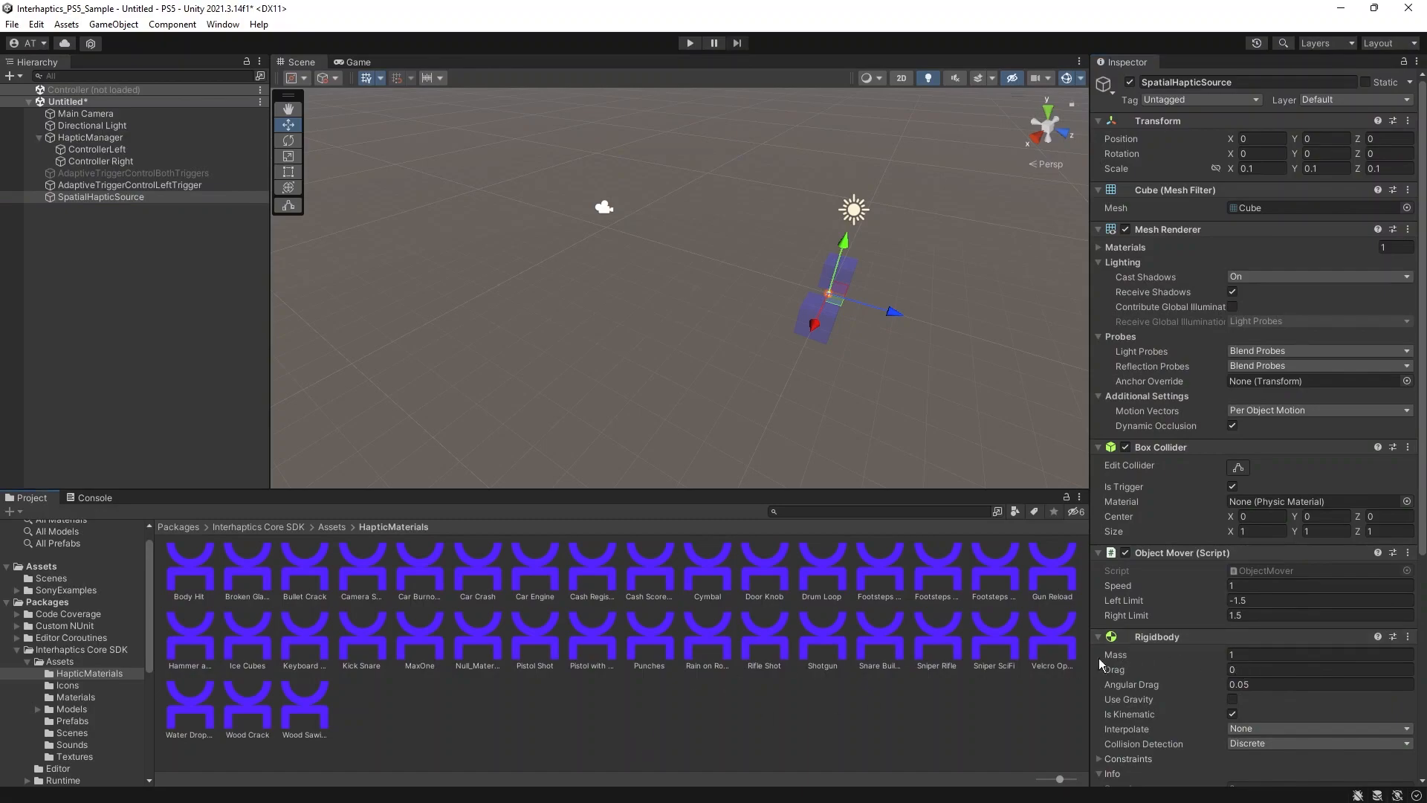
- Assign Hammer and Nails as the SpatialHapticSource component's haptic material with Debug Mode enabled, and bring up the console
{"action": "scroll", "coordinate": [1092, 667], "scroll_direction": "down", "scroll_amount": 5}
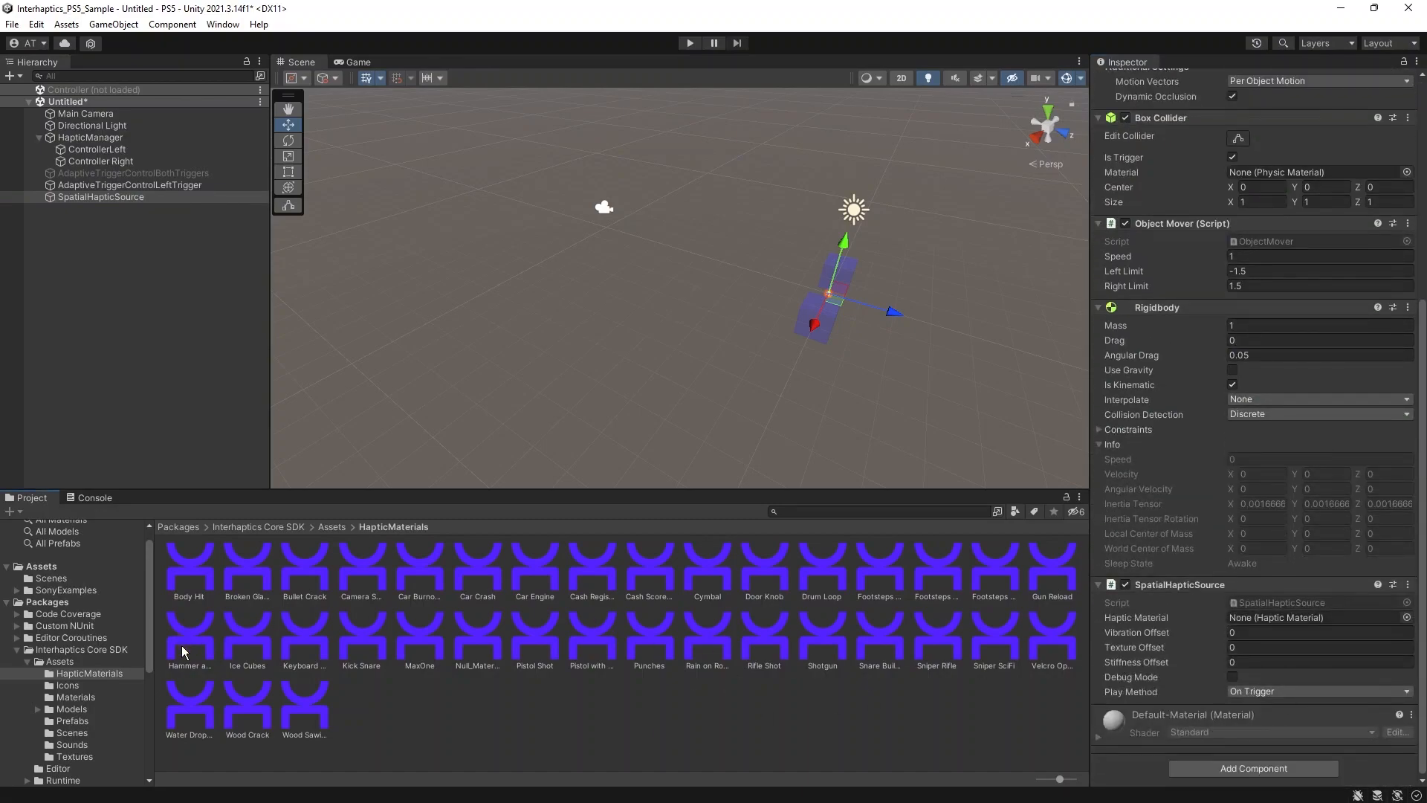
{"action": "left_click_drag", "start_coordinate": [185, 645], "coordinate": [1285, 619]}
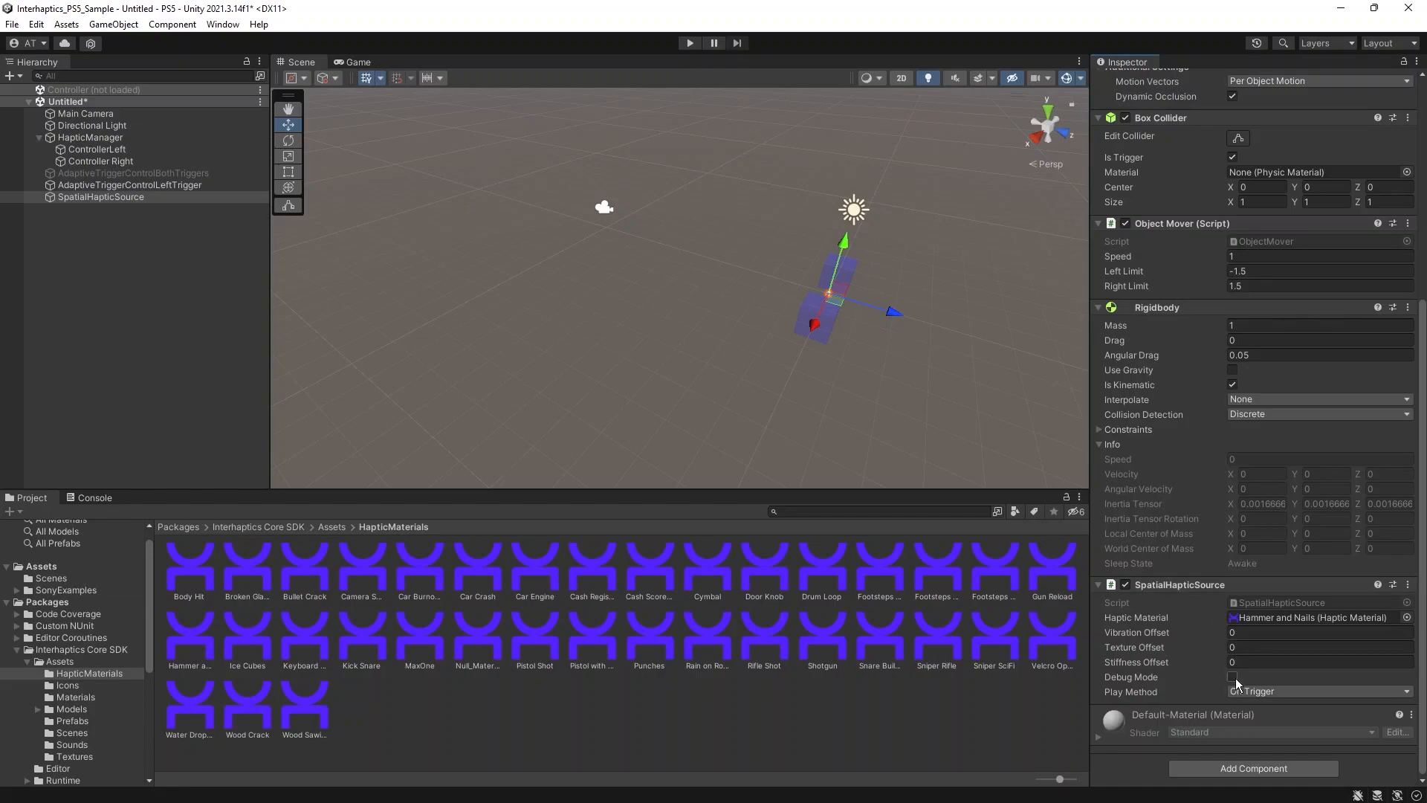
{"action": "left_click", "coordinate": [94, 498]}
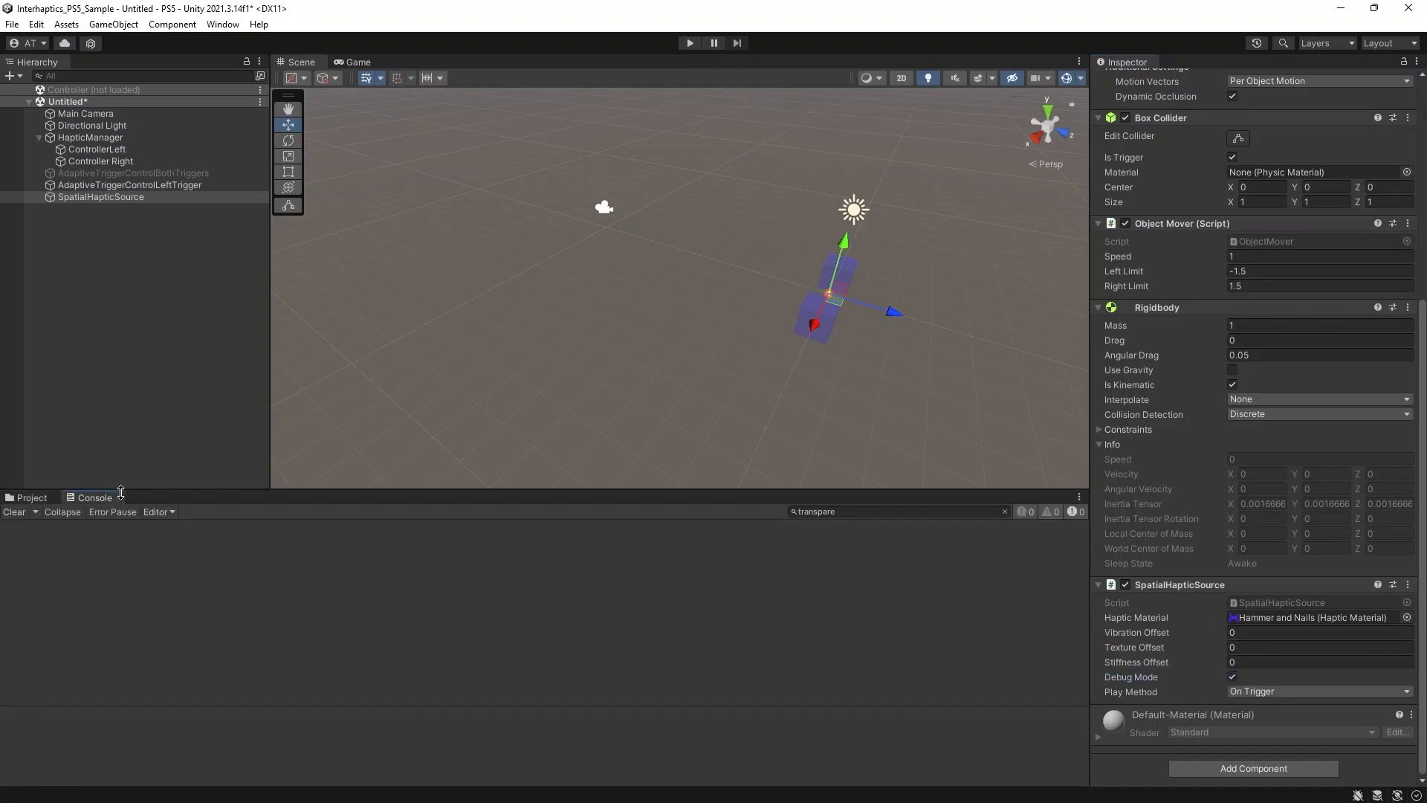
- Run the scene to test the spatial haptics and clear the console's search filter to read the haptic log messages
{"action": "left_click", "coordinate": [688, 43]}
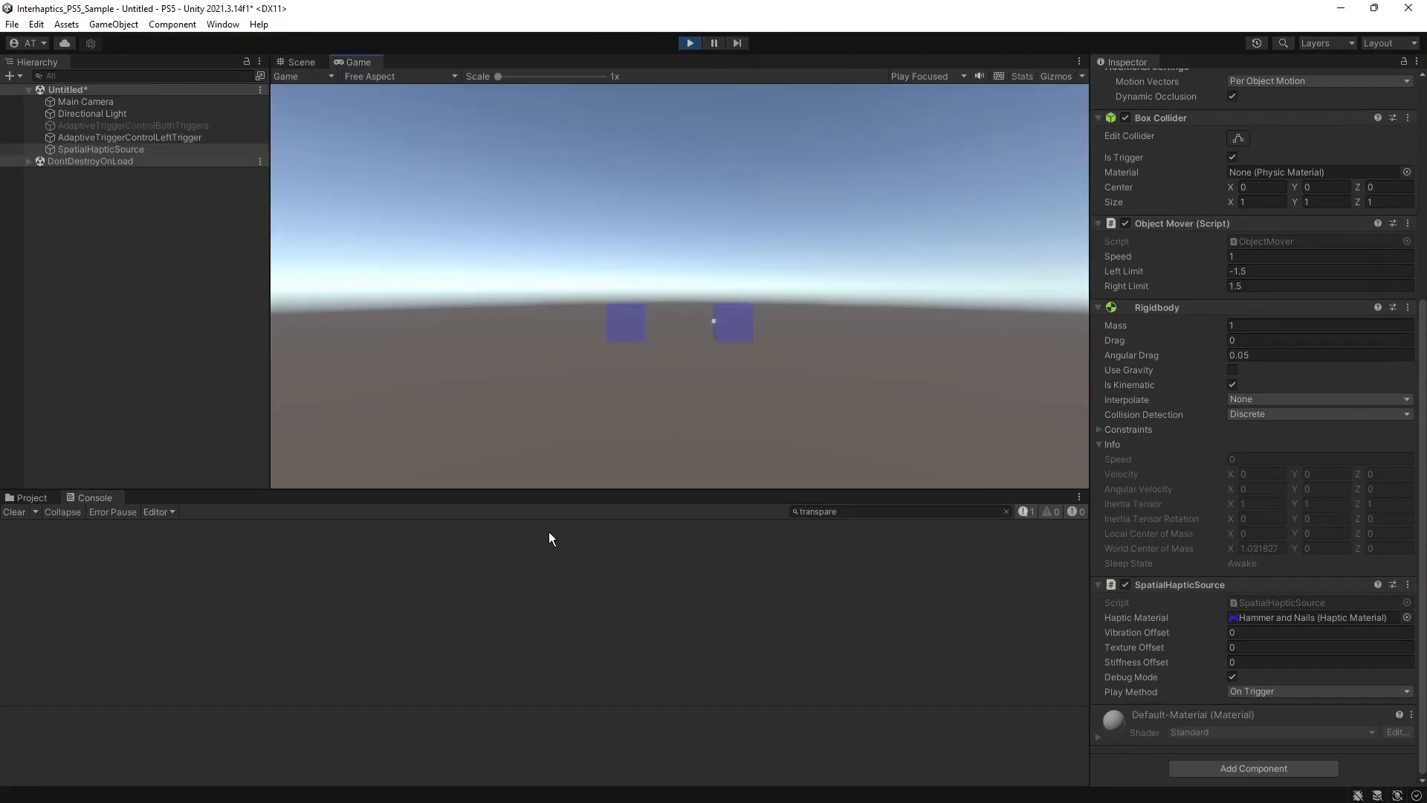
{"action": "left_click", "coordinate": [1006, 511]}
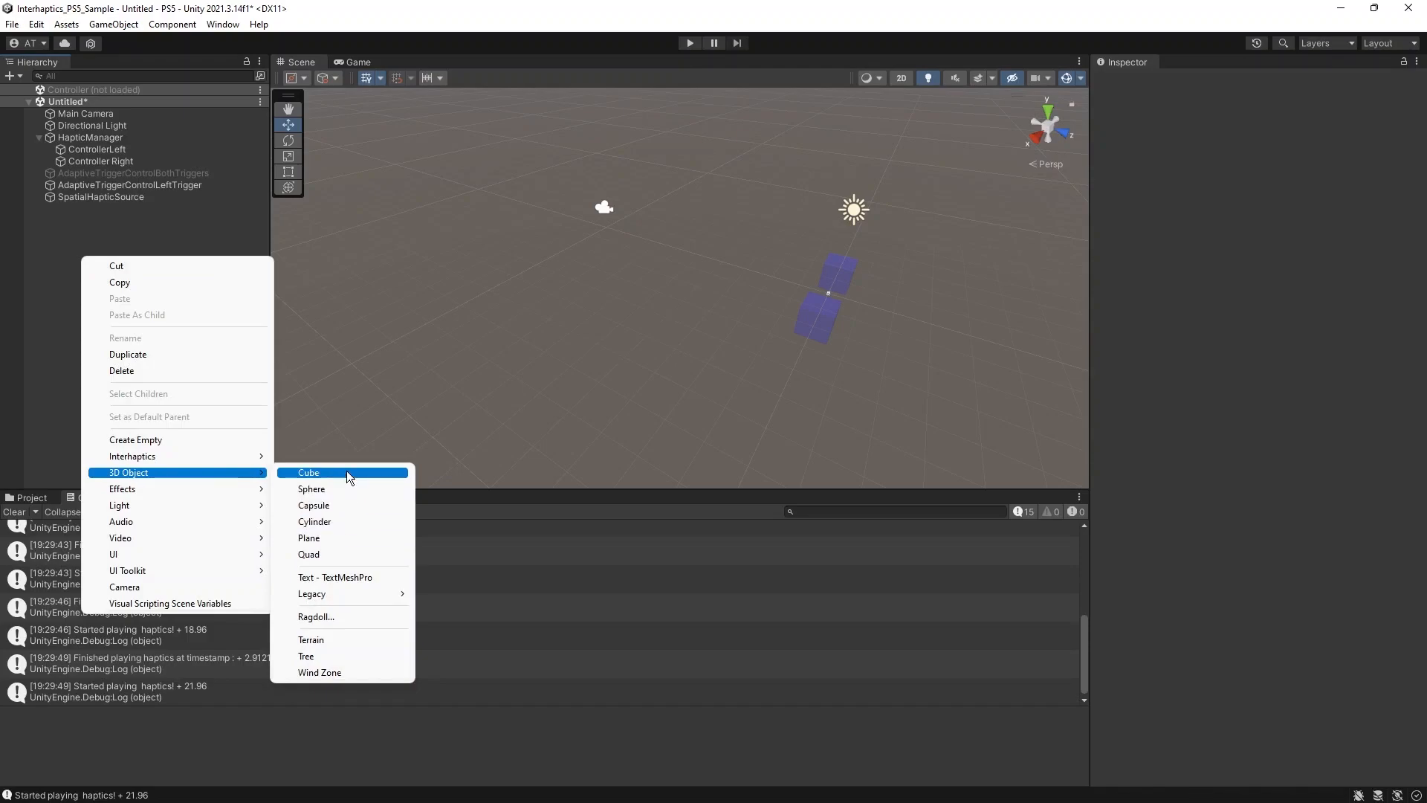
- Add a 3D cube to the scene root and move it along the Z axis to about -3.74
{"action": "left_click", "coordinate": [343, 468]}
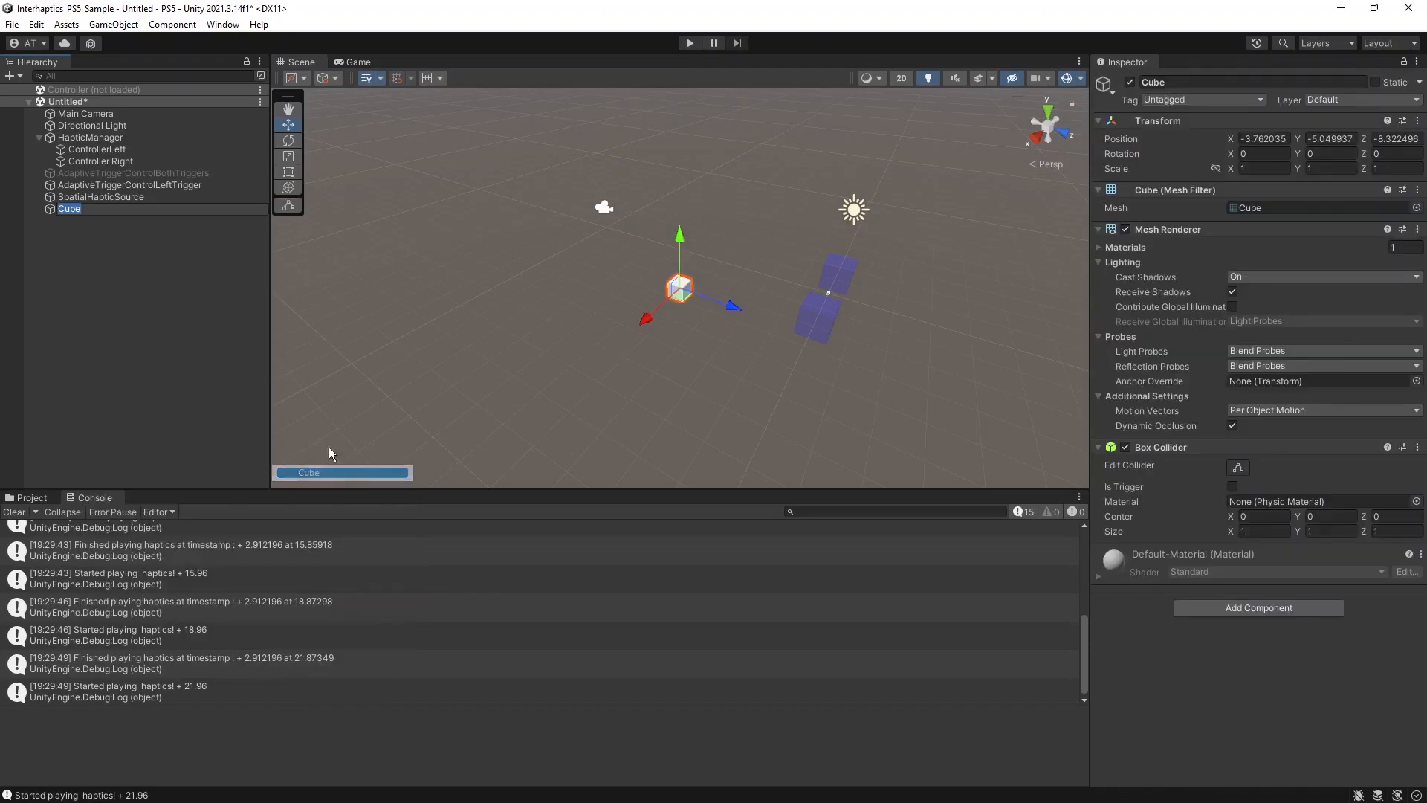
{"action": "left_click", "coordinate": [185, 275]}
{"action": "left_click", "coordinate": [68, 208]}
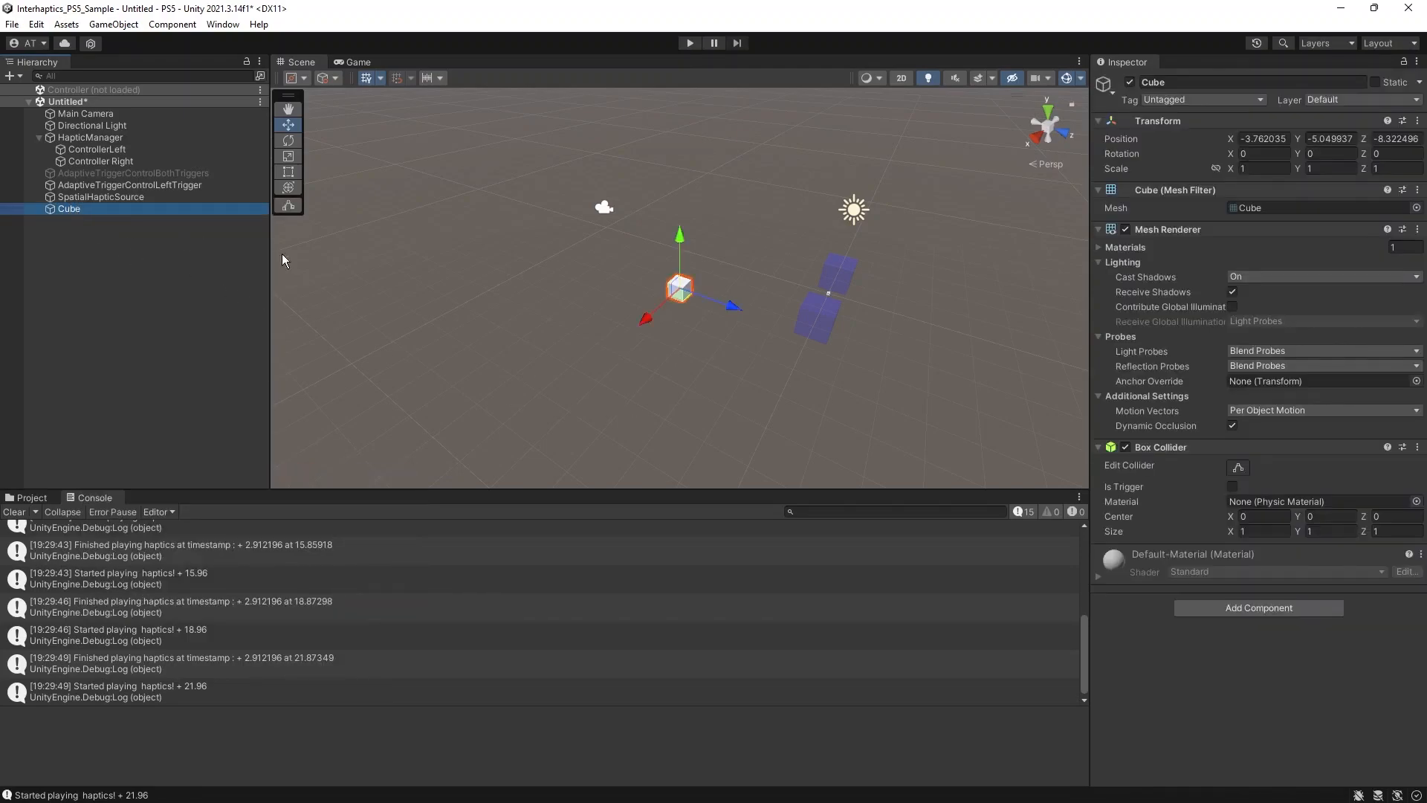
{"action": "left_click_drag", "start_coordinate": [730, 303], "coordinate": [800, 330]}
- Add the Interhaptics AudioHapticSource component, with its accompanying Audio Source, to the new cube
{"action": "left_click", "coordinate": [1314, 610]}
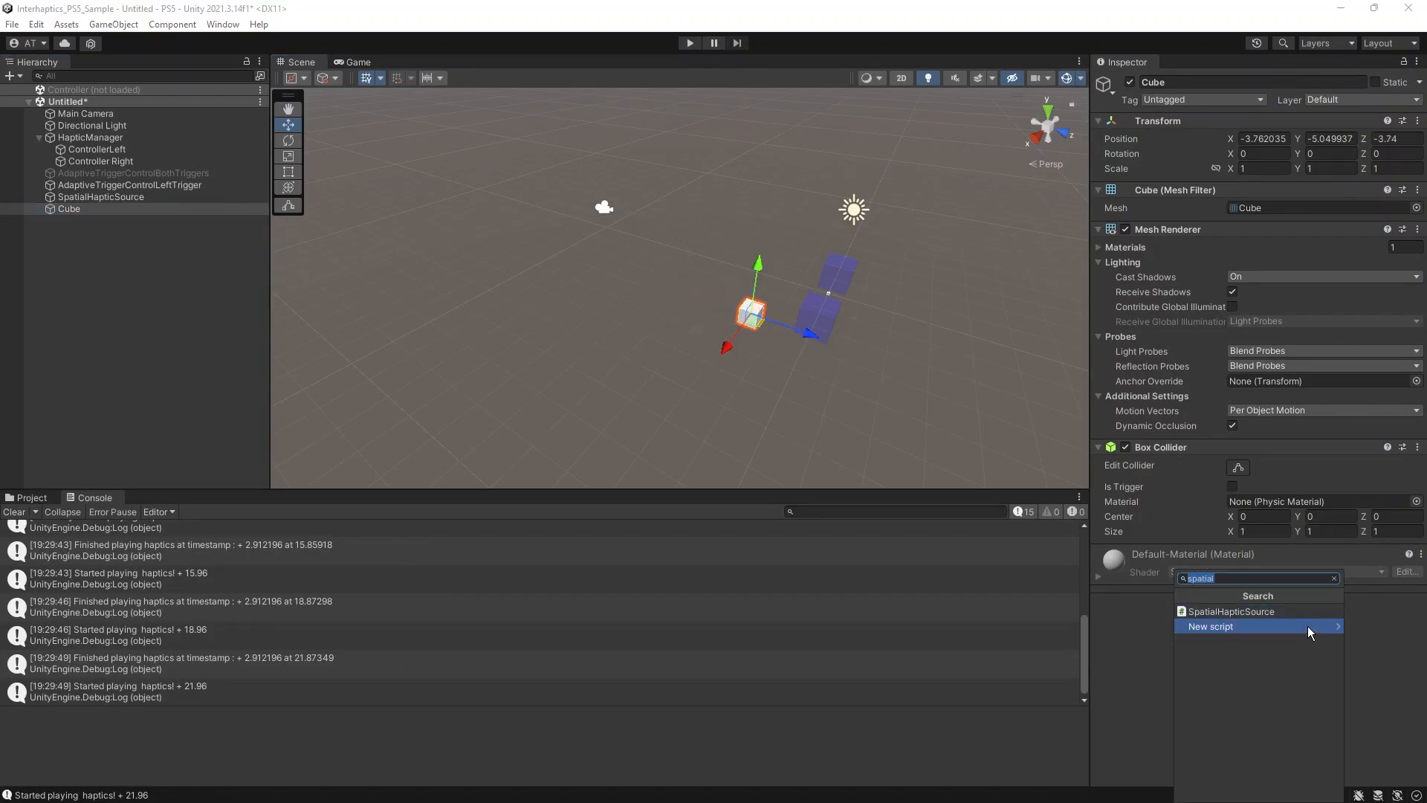
{"action": "type", "text": "audio"}
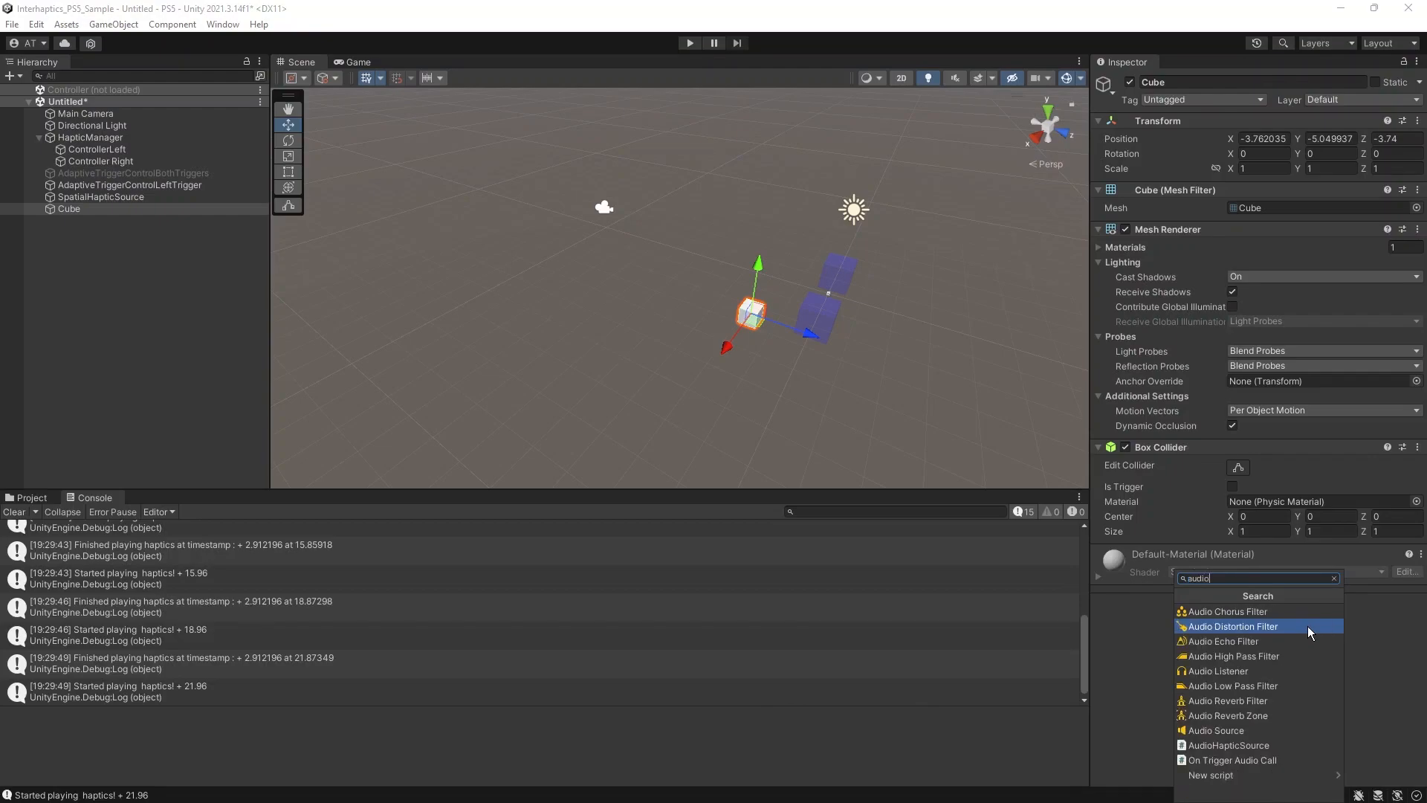
{"action": "left_click", "coordinate": [186, 25]}
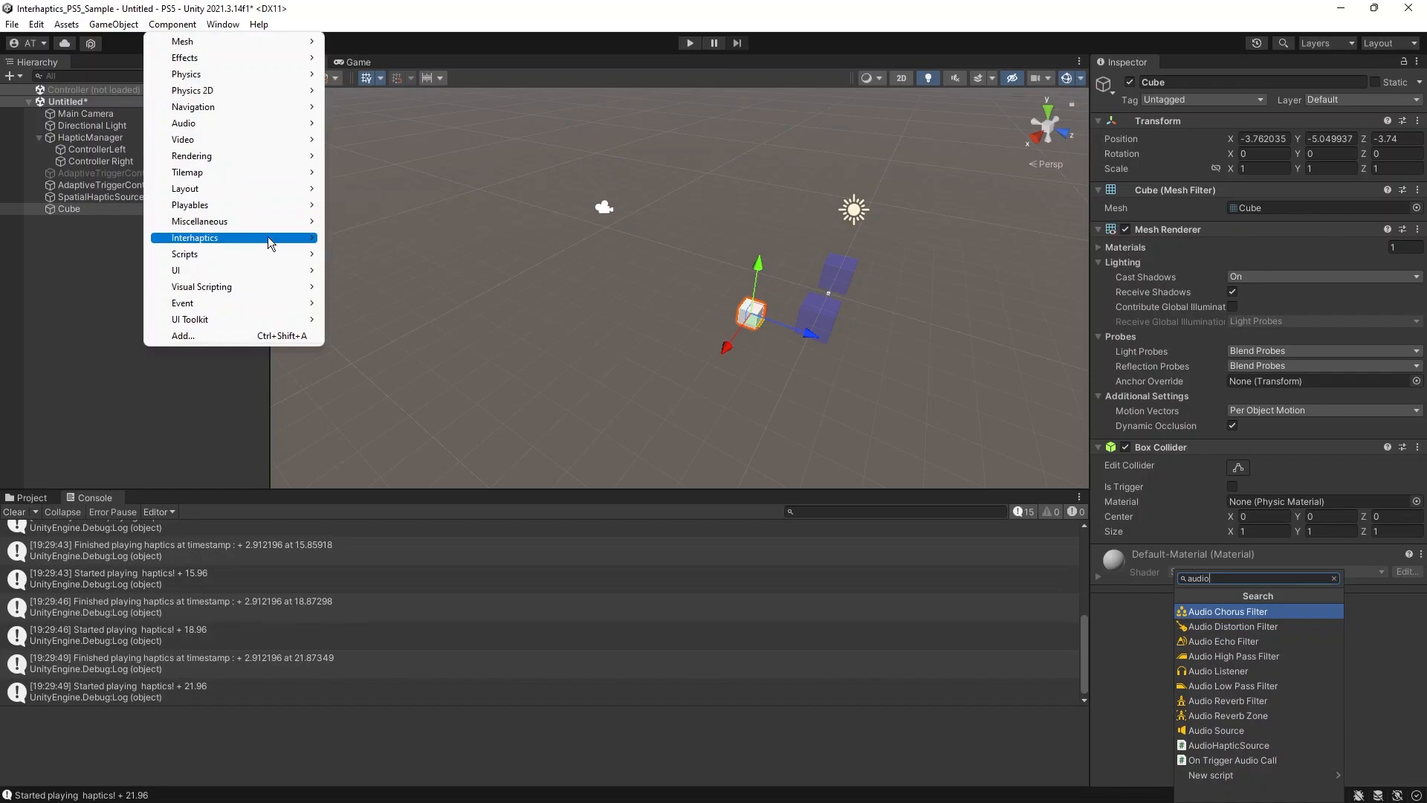
{"action": "mouse_move", "coordinate": [266, 237]}
{"action": "left_click", "coordinate": [427, 349]}
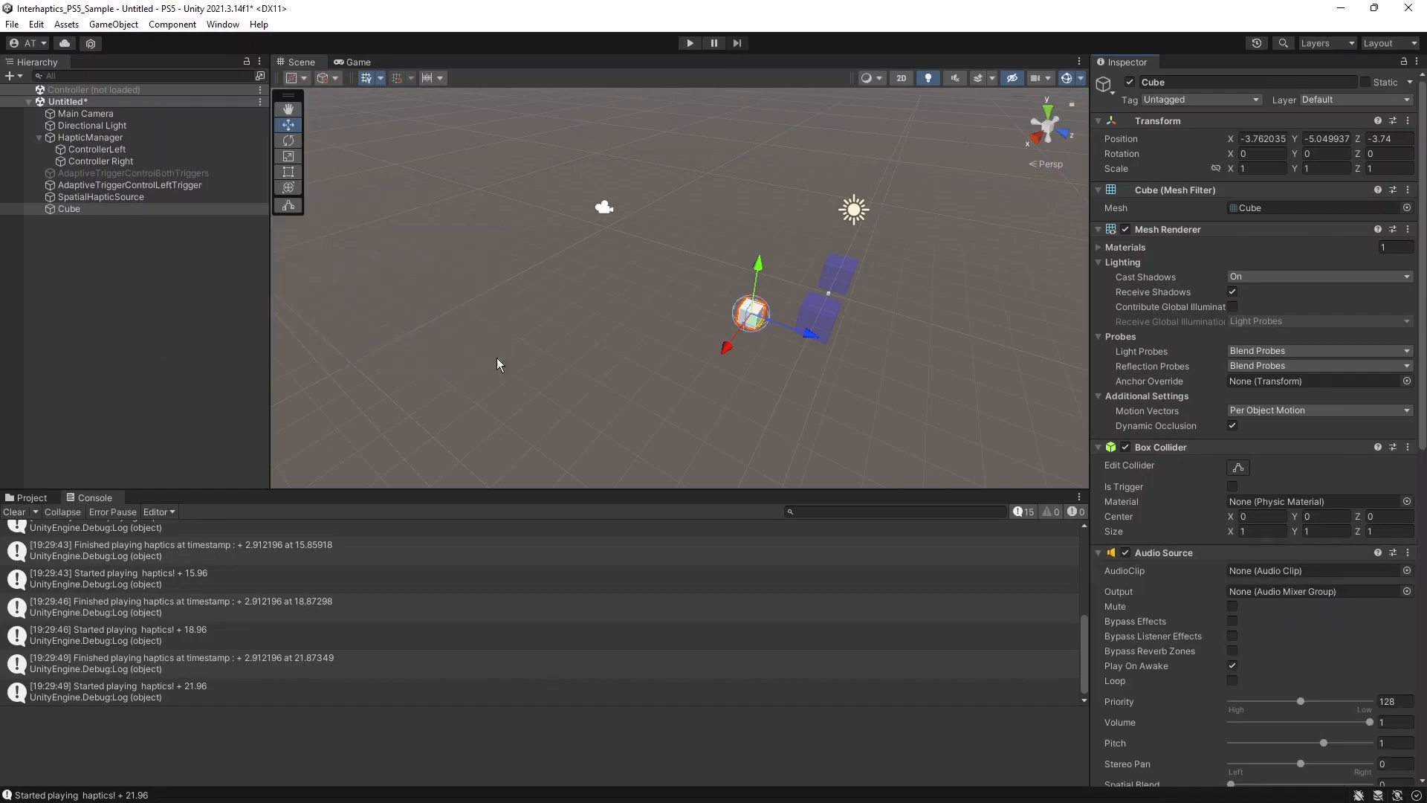
- Assign the Snare Buildup sound from the Interhaptics Core SDK Sounds folder as the cube's Audio Source clip
{"action": "scroll", "coordinate": [1283, 624], "scroll_direction": "down", "scroll_amount": 10}
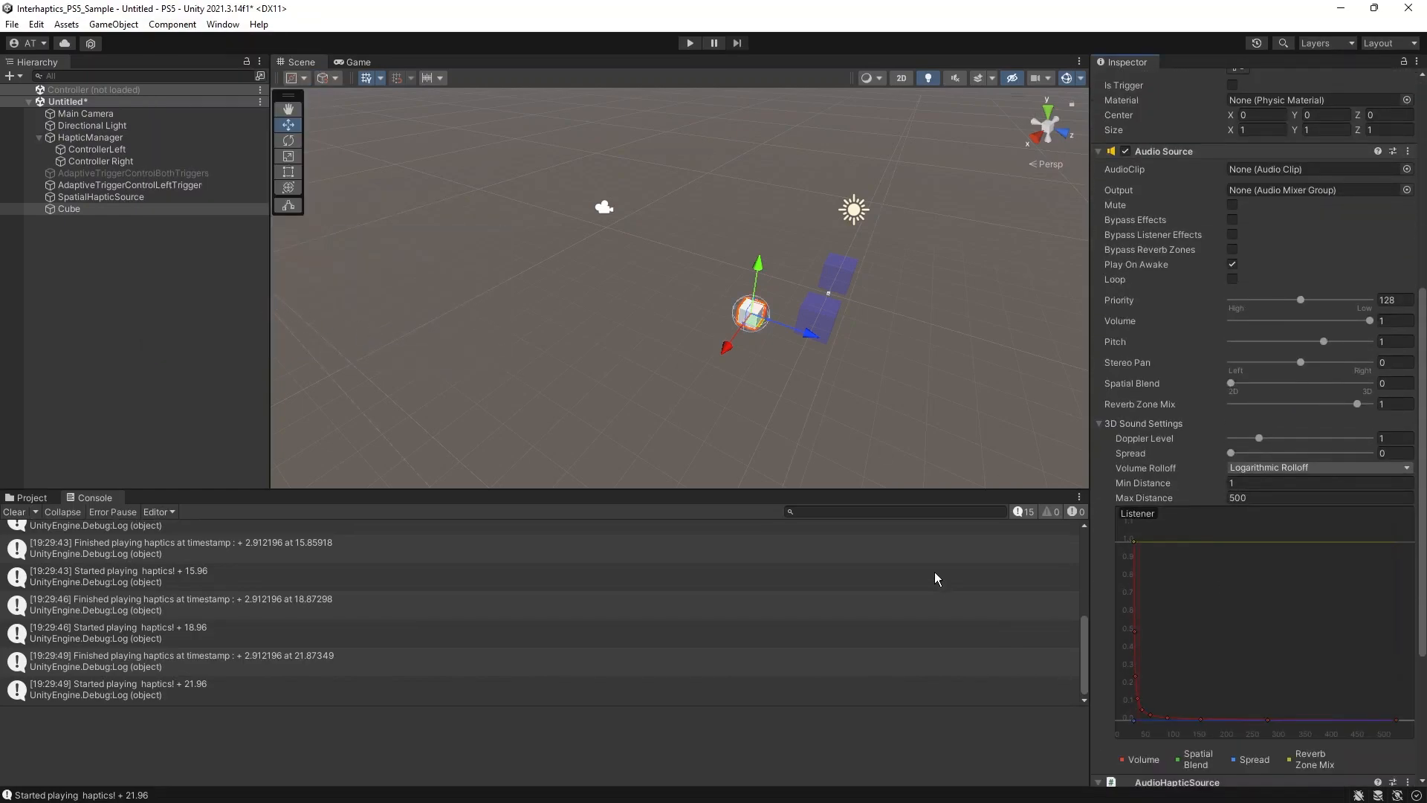
{"action": "left_click", "coordinate": [36, 497]}
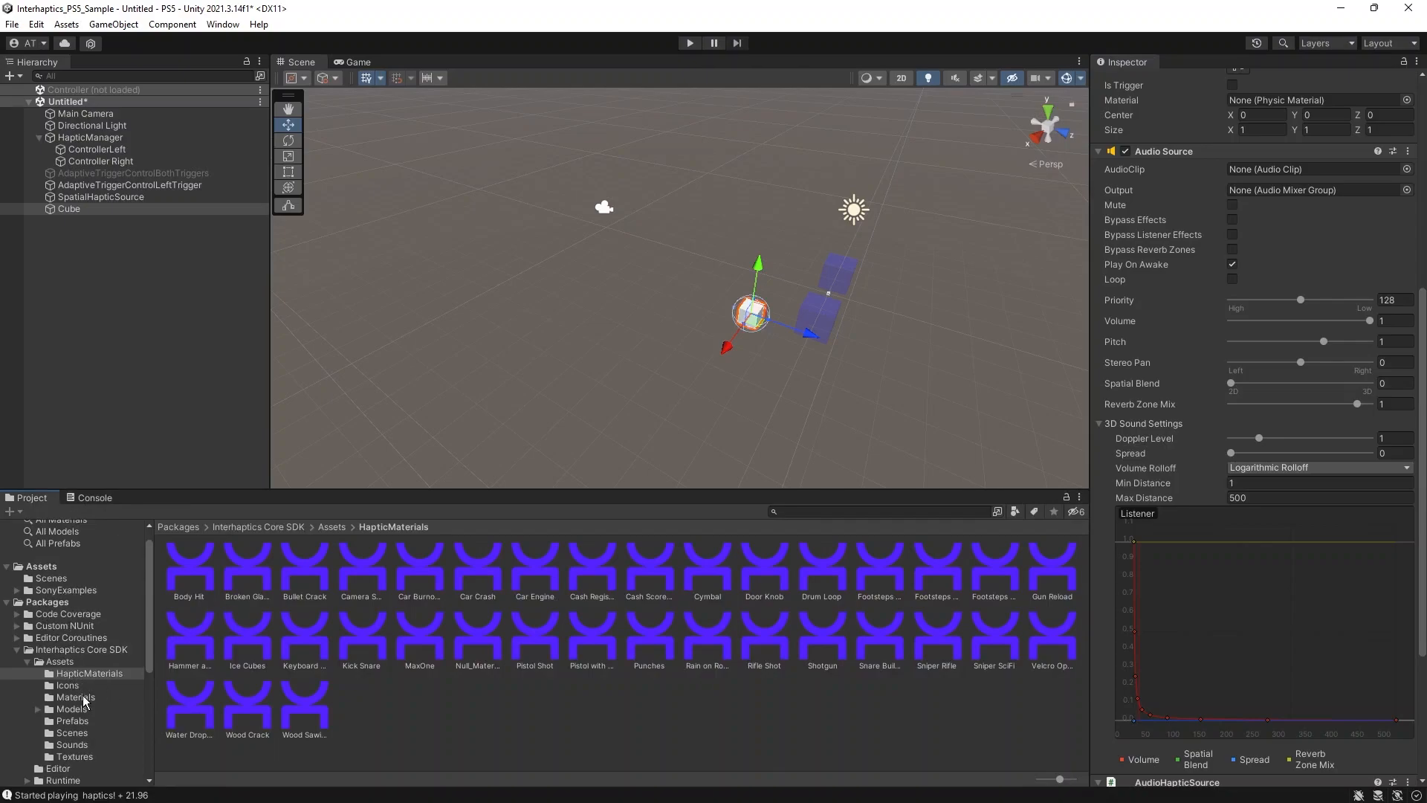
{"action": "left_click", "coordinate": [88, 746]}
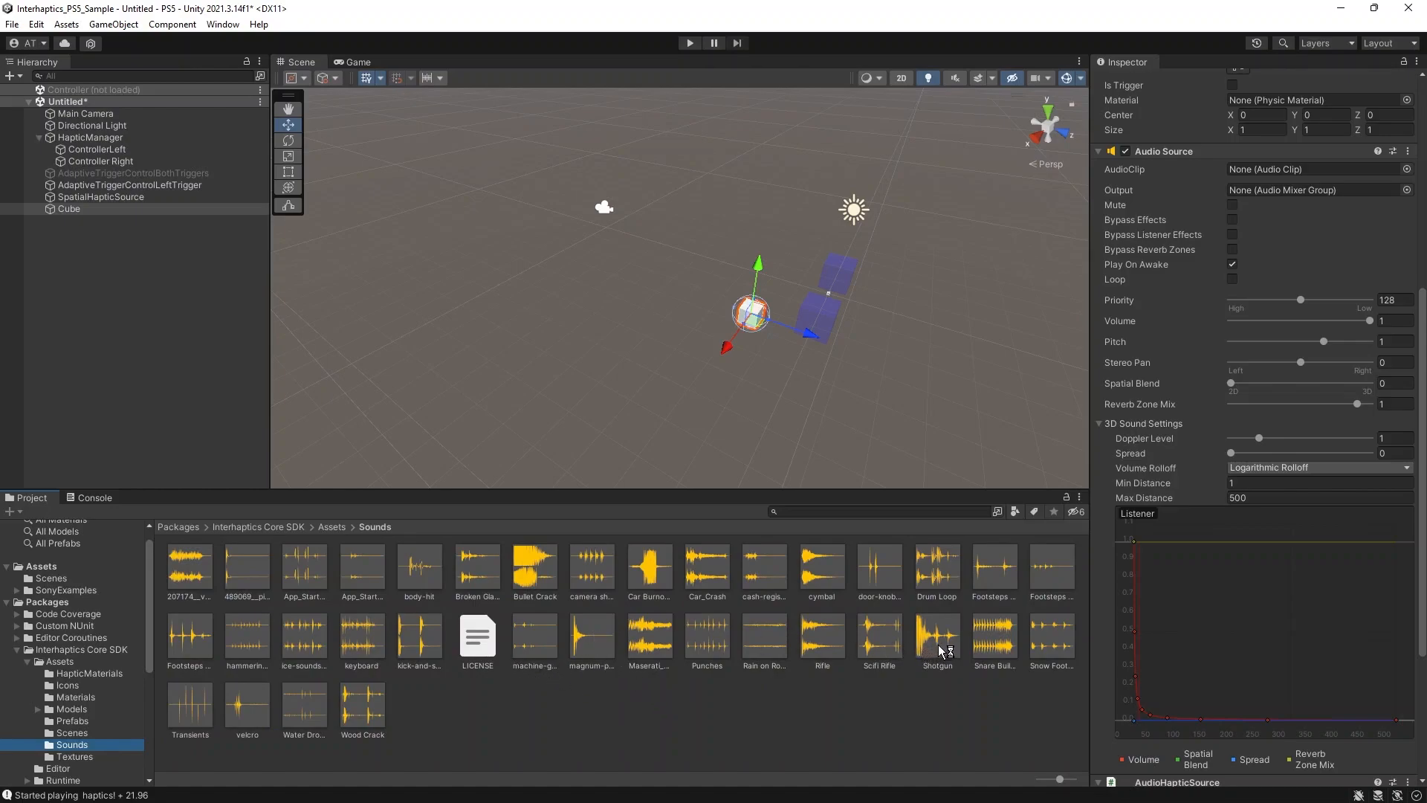
{"action": "left_click_drag", "start_coordinate": [995, 653], "coordinate": [1331, 173]}
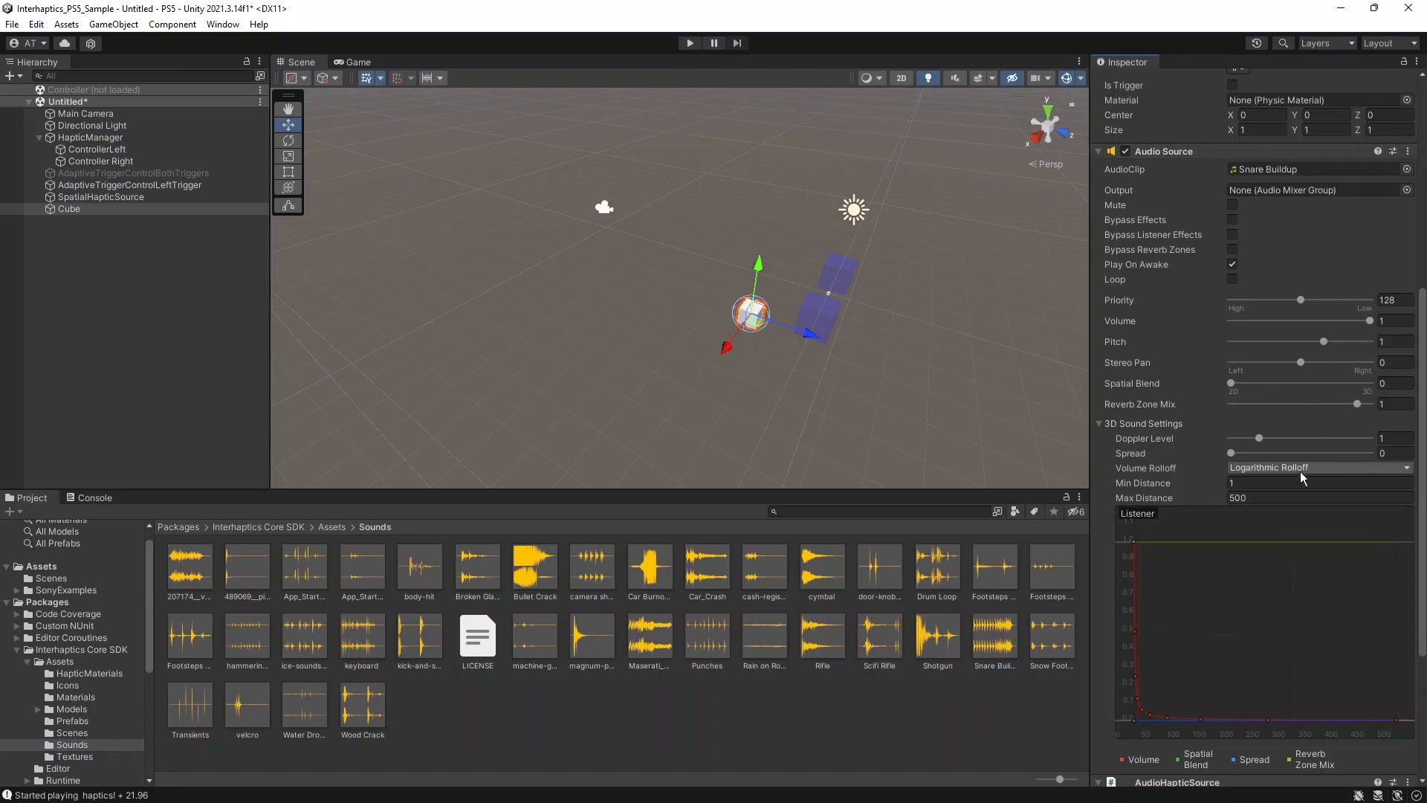
- Assign Snare Build-up from the SDK's HapticMaterials folder as the AudioHapticSource component's haptic material
{"action": "scroll", "coordinate": [1286, 505], "scroll_direction": "down", "scroll_amount": 3}
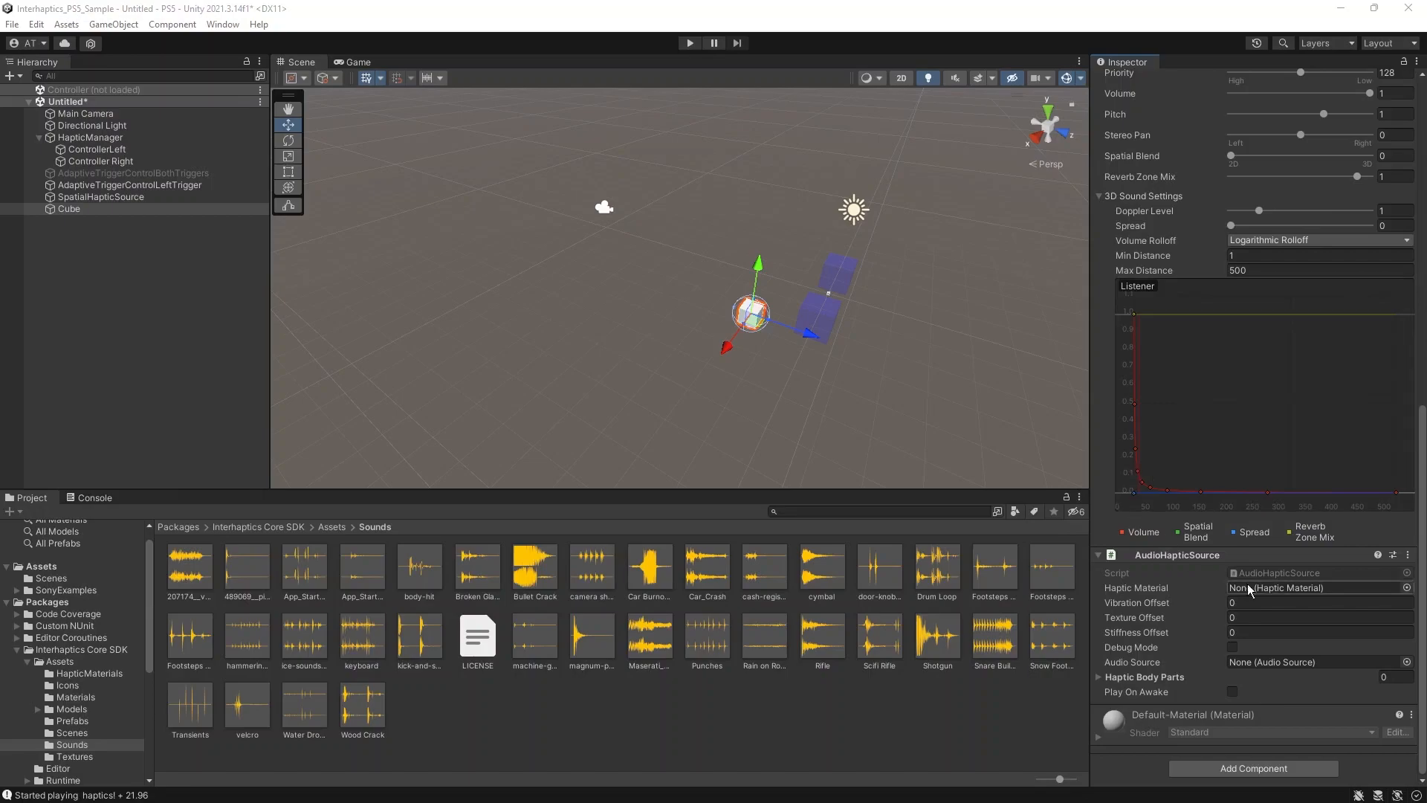
{"action": "left_click", "coordinate": [1373, 587]}
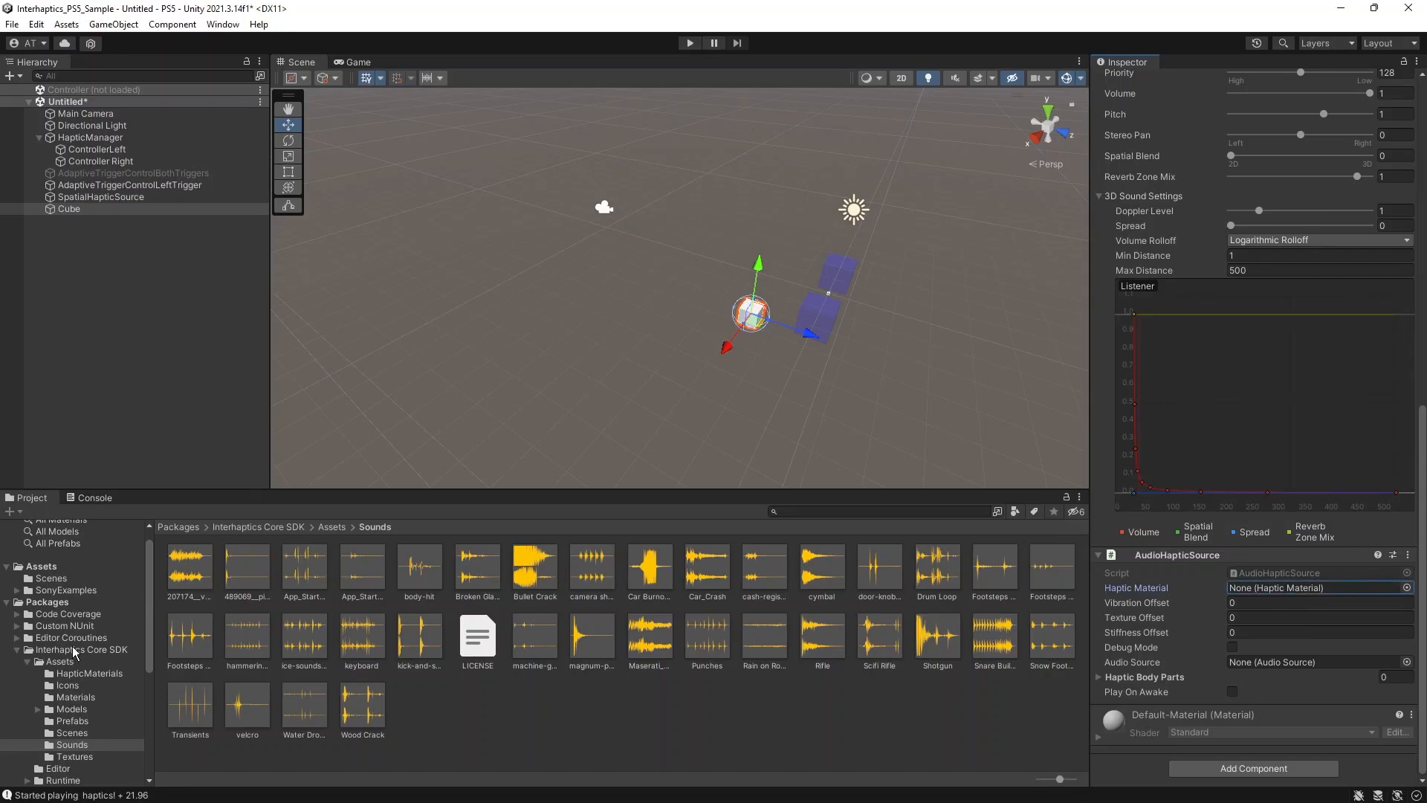
{"action": "left_click", "coordinate": [75, 673]}
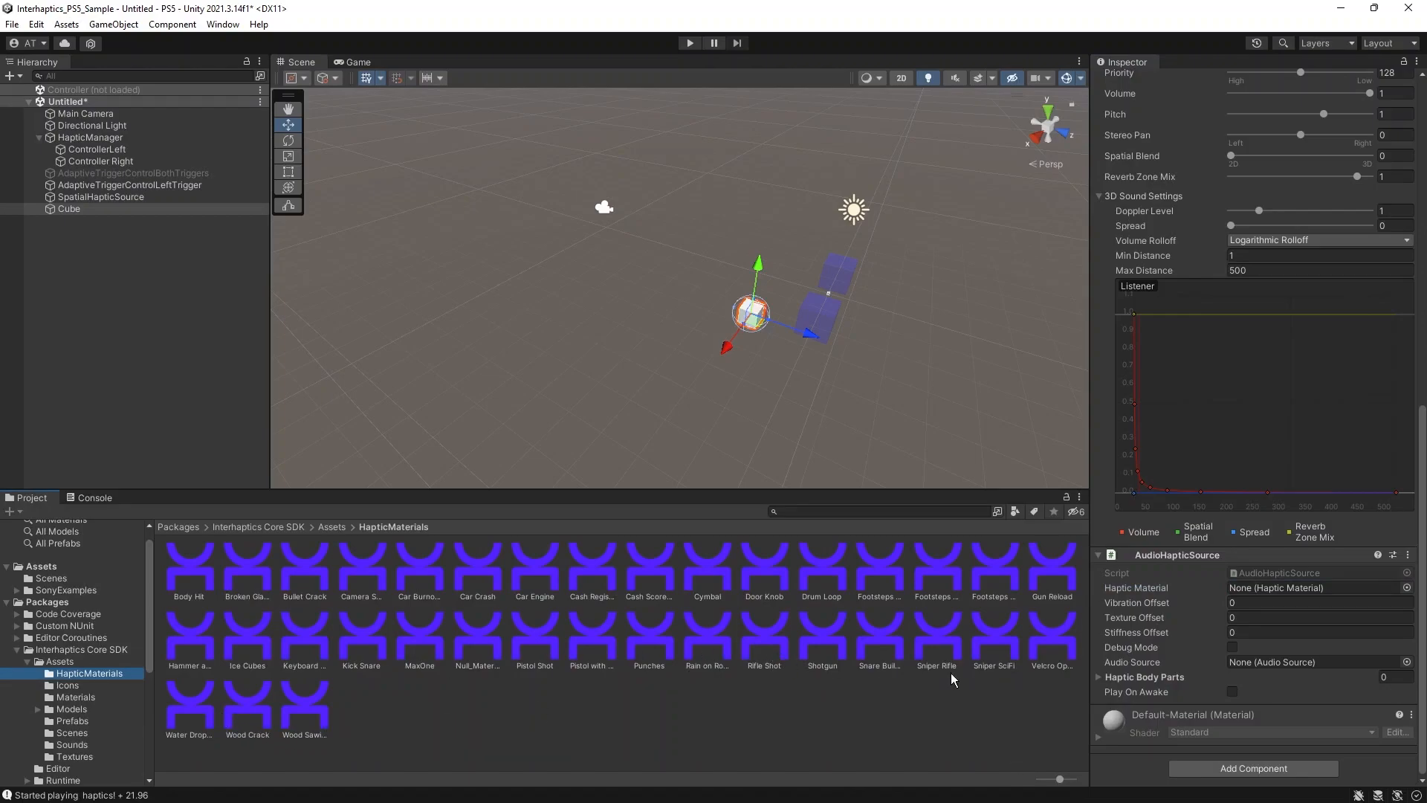
{"action": "left_click_drag", "start_coordinate": [881, 641], "coordinate": [1332, 589]}
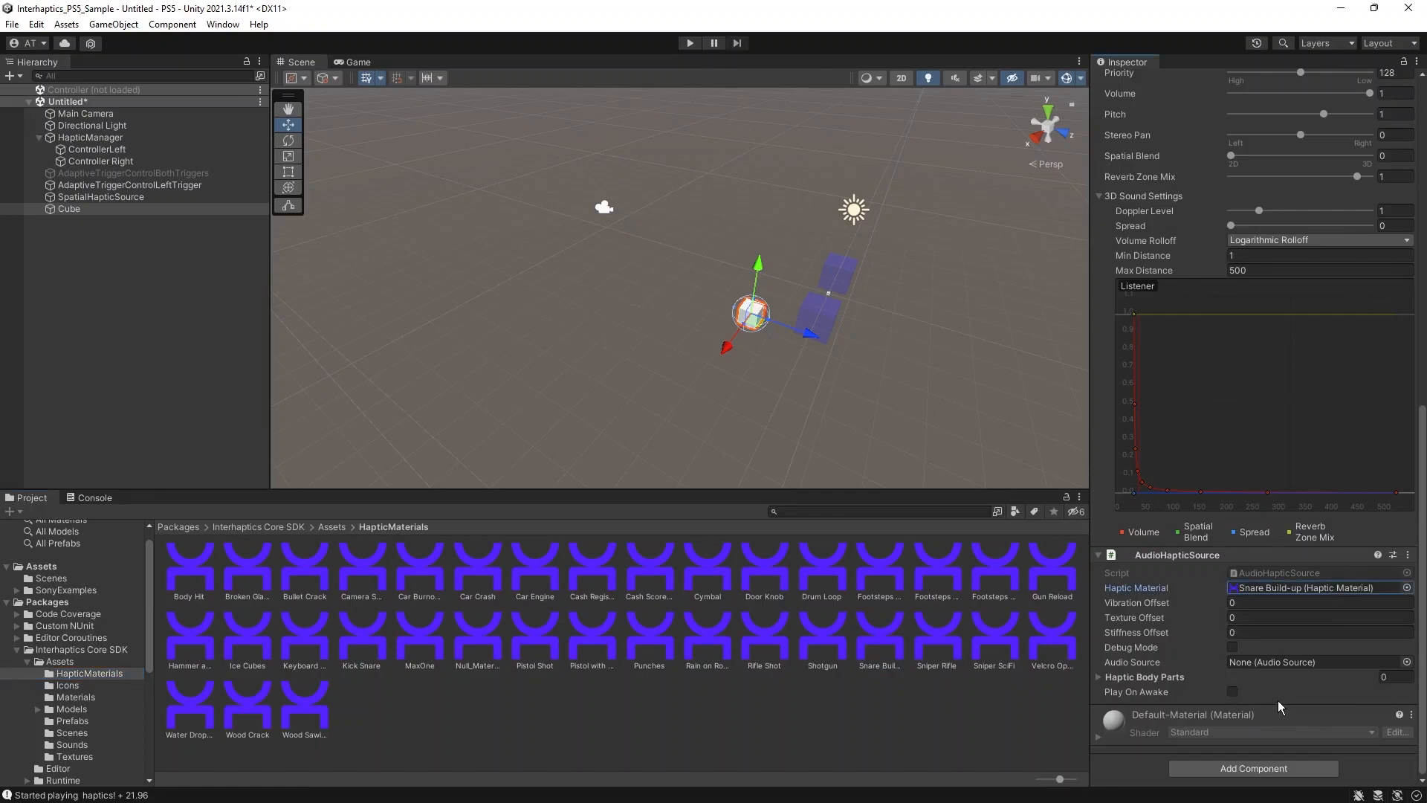
- Turn off Play On Awake on the Audio Source, enable it on AudioHapticSource, and assign the Cube as its audio source
{"action": "scroll", "coordinate": [1249, 691], "scroll_direction": "up", "scroll_amount": 5}
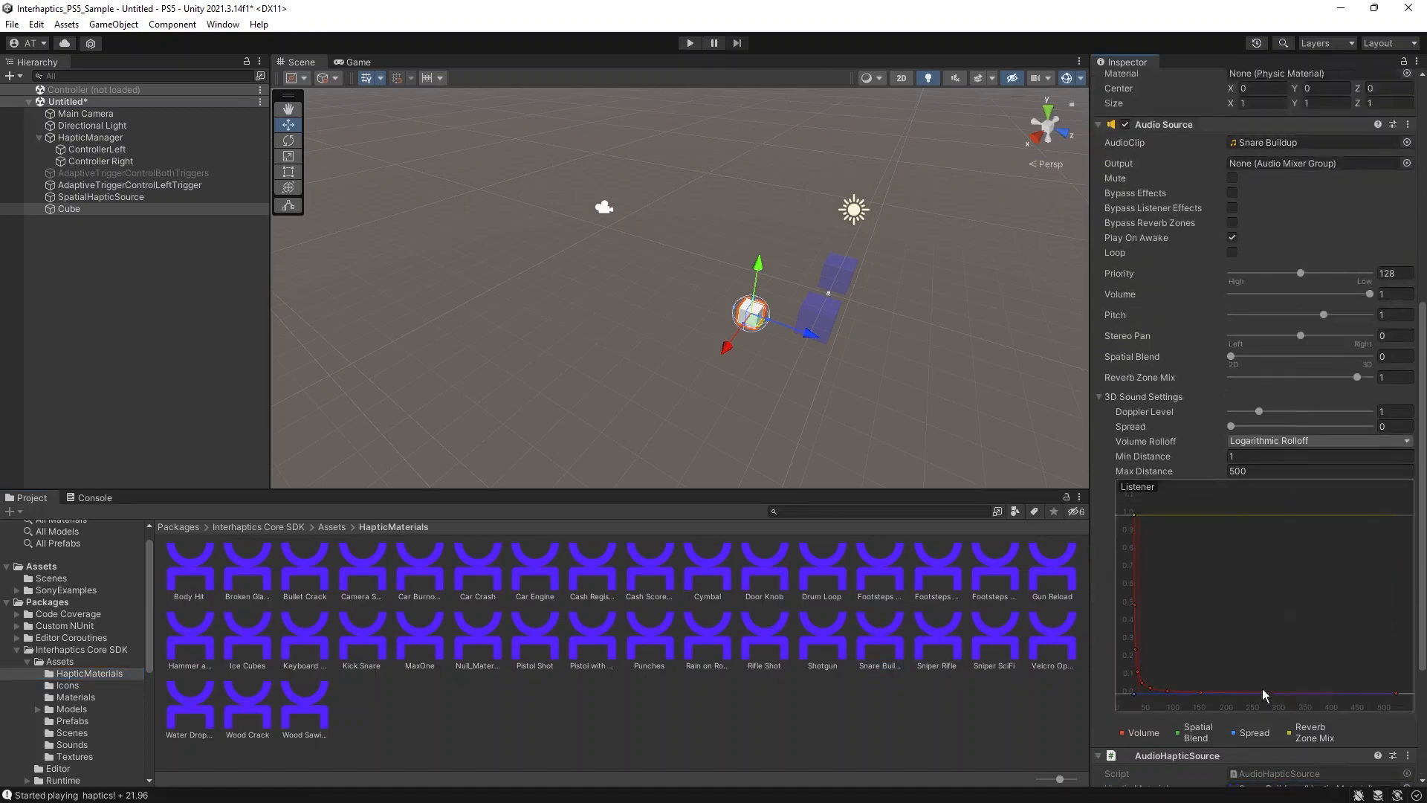
{"action": "scroll", "coordinate": [1261, 688], "scroll_direction": "up", "scroll_amount": 2}
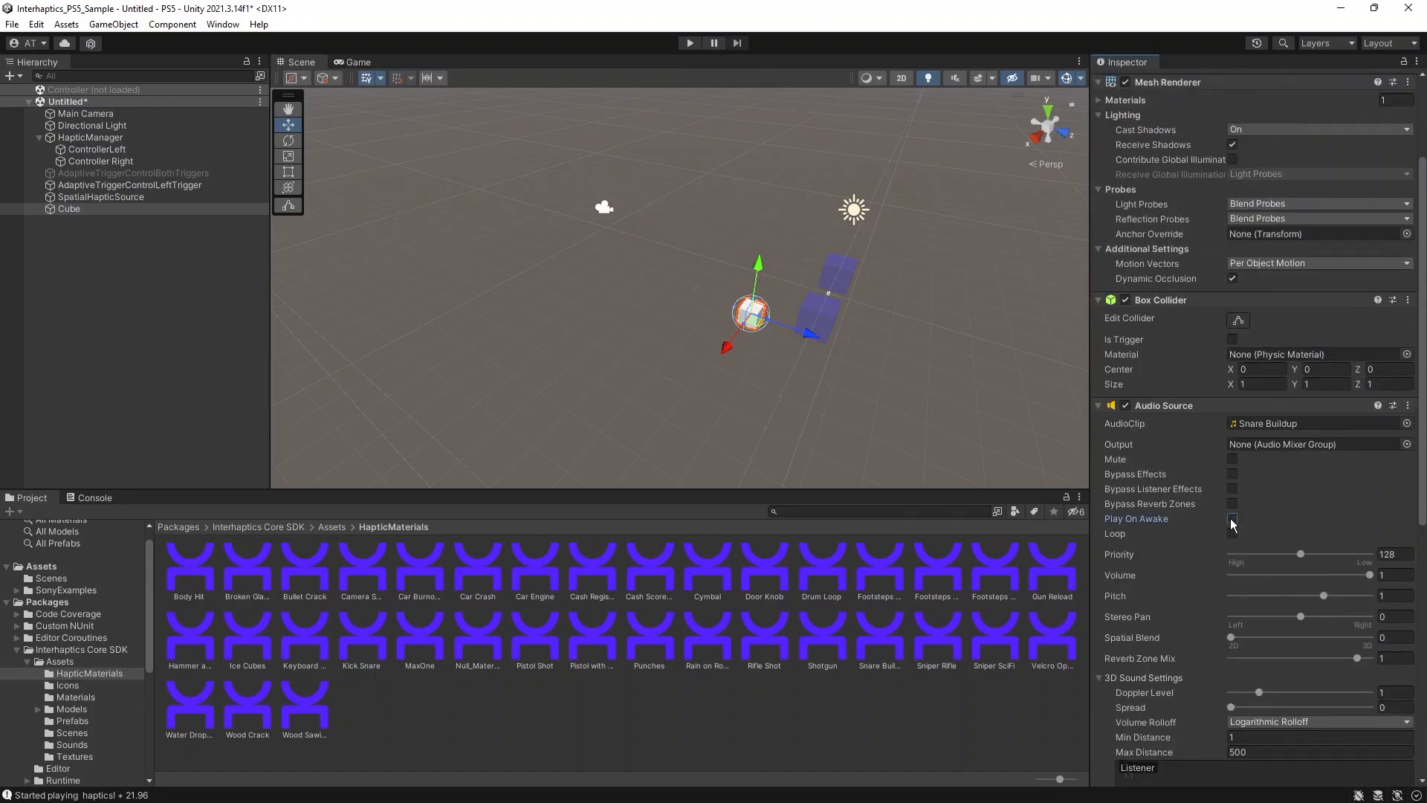
{"action": "scroll", "coordinate": [1277, 551], "scroll_direction": "down", "scroll_amount": 6}
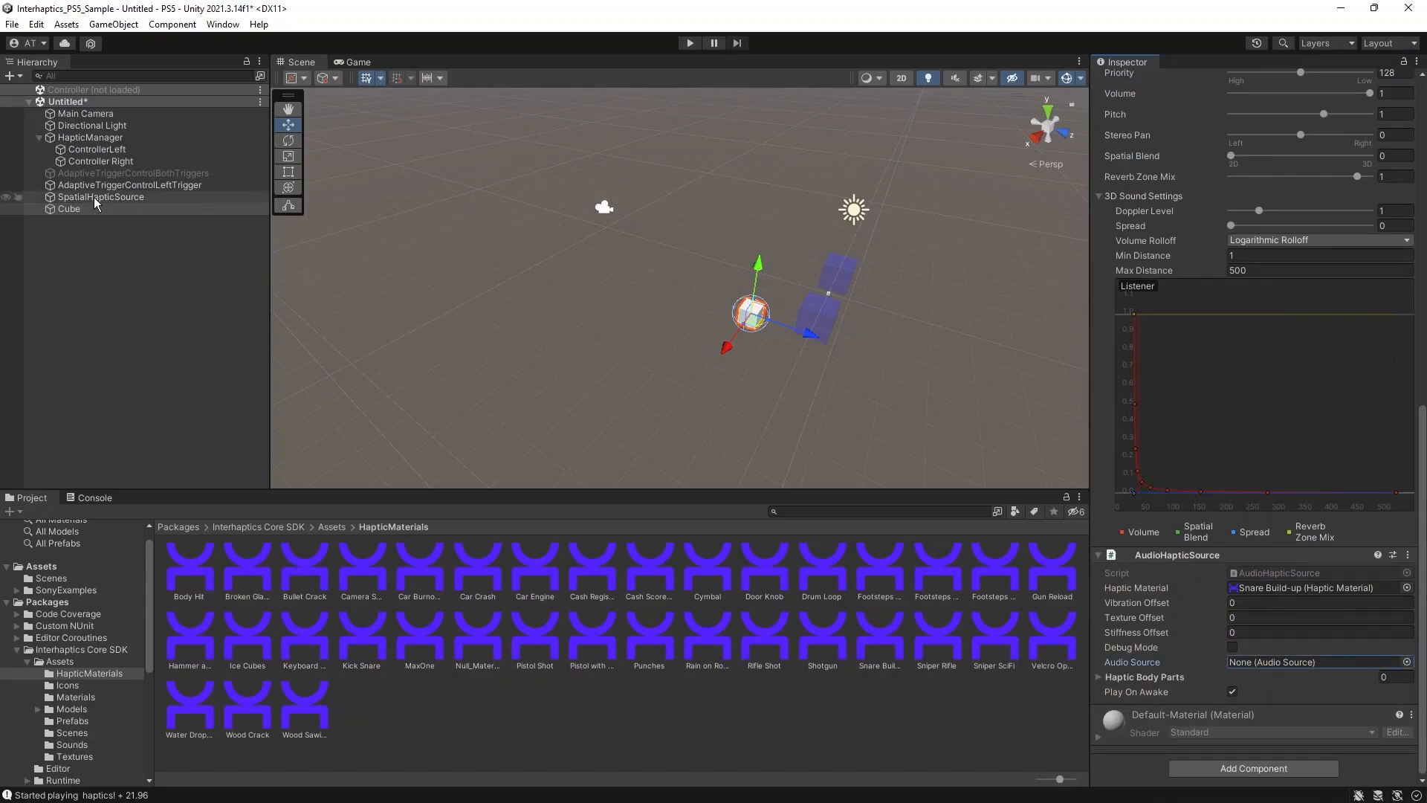
{"action": "left_click_drag", "start_coordinate": [102, 210], "coordinate": [1321, 663]}
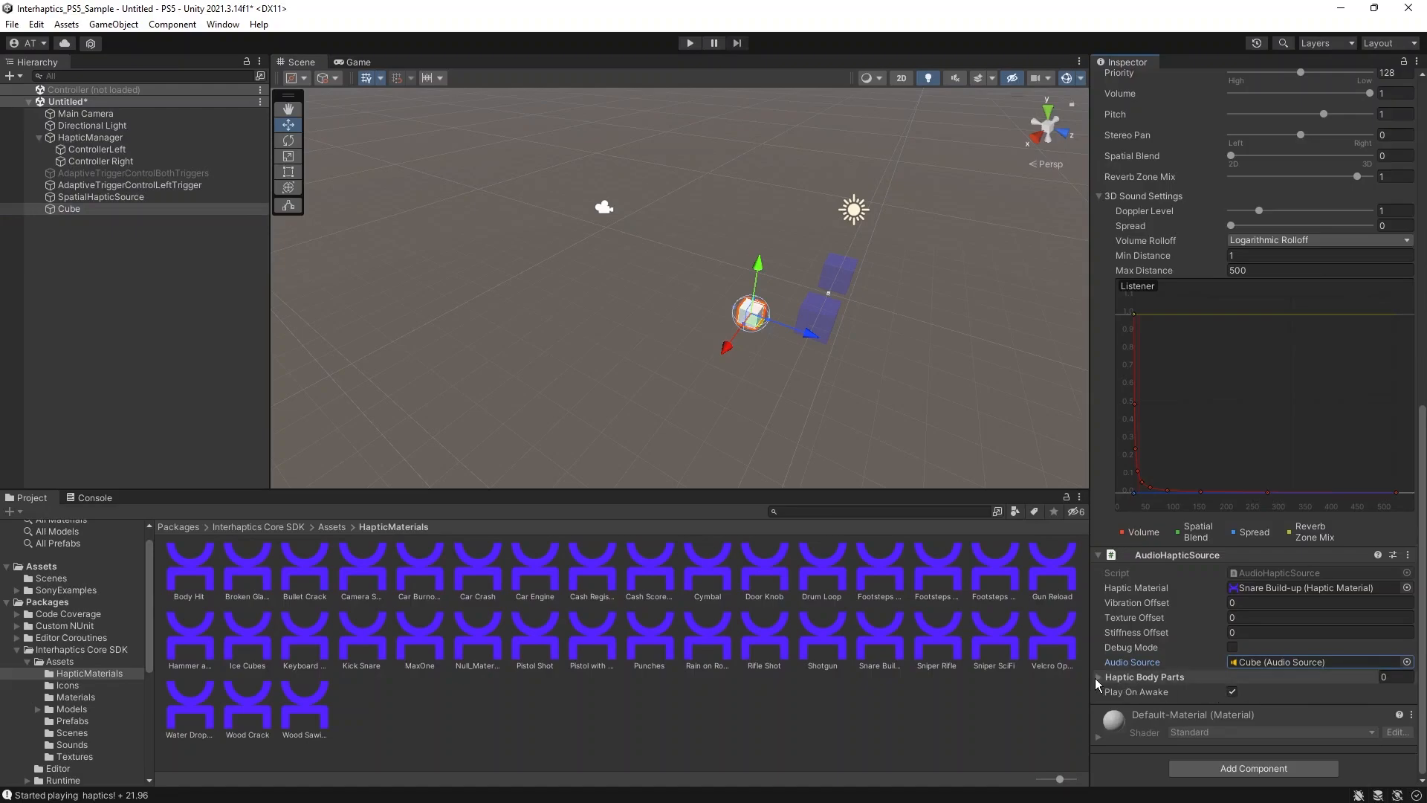
- Set the AudioHapticSource component's Haptic Body Parts size to 2 and assign ControllerLeft and Controller Right to the elements
{"action": "left_click", "coordinate": [1215, 678]}
{"action": "left_click", "coordinate": [1384, 678]}
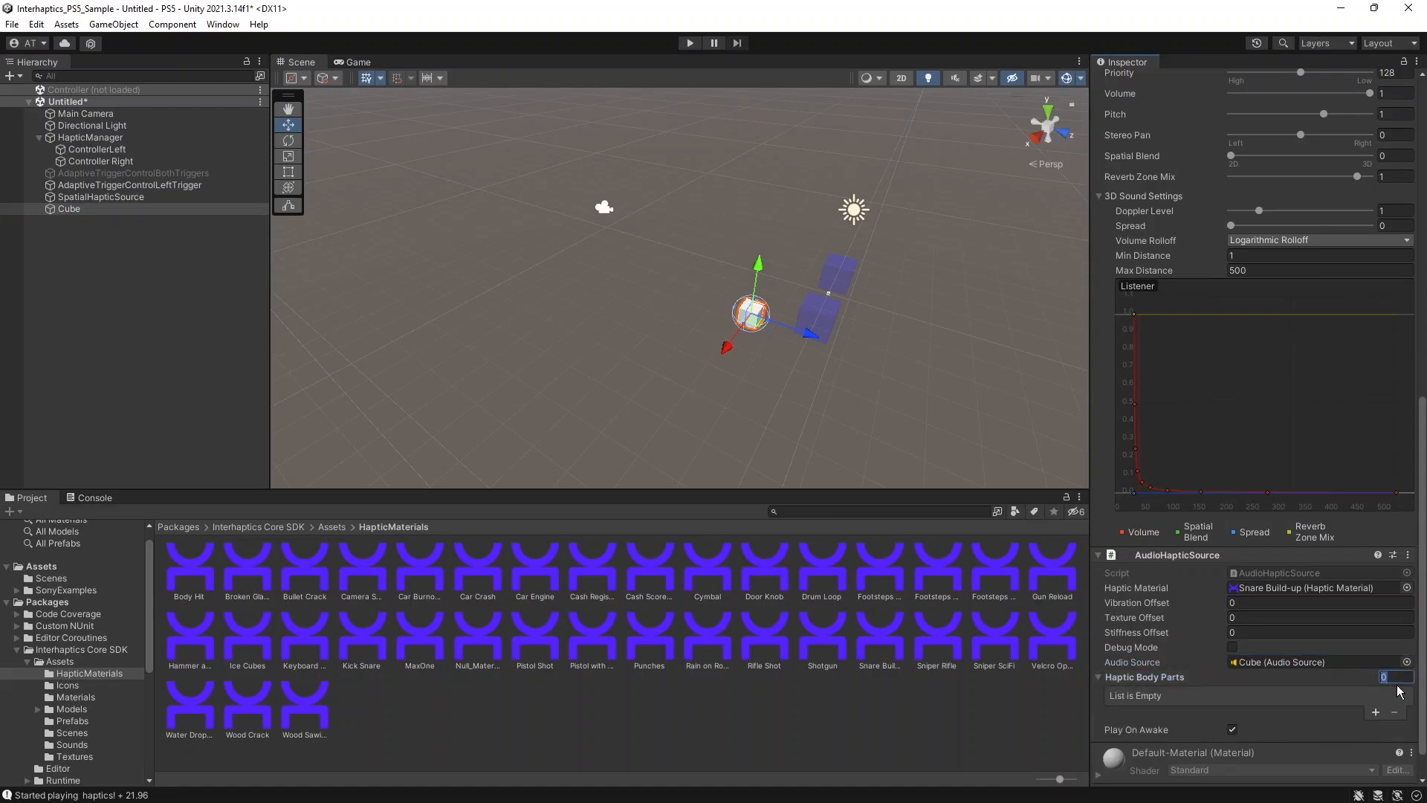
{"action": "type", "text": "2"}
{"action": "key", "text": "Return"}
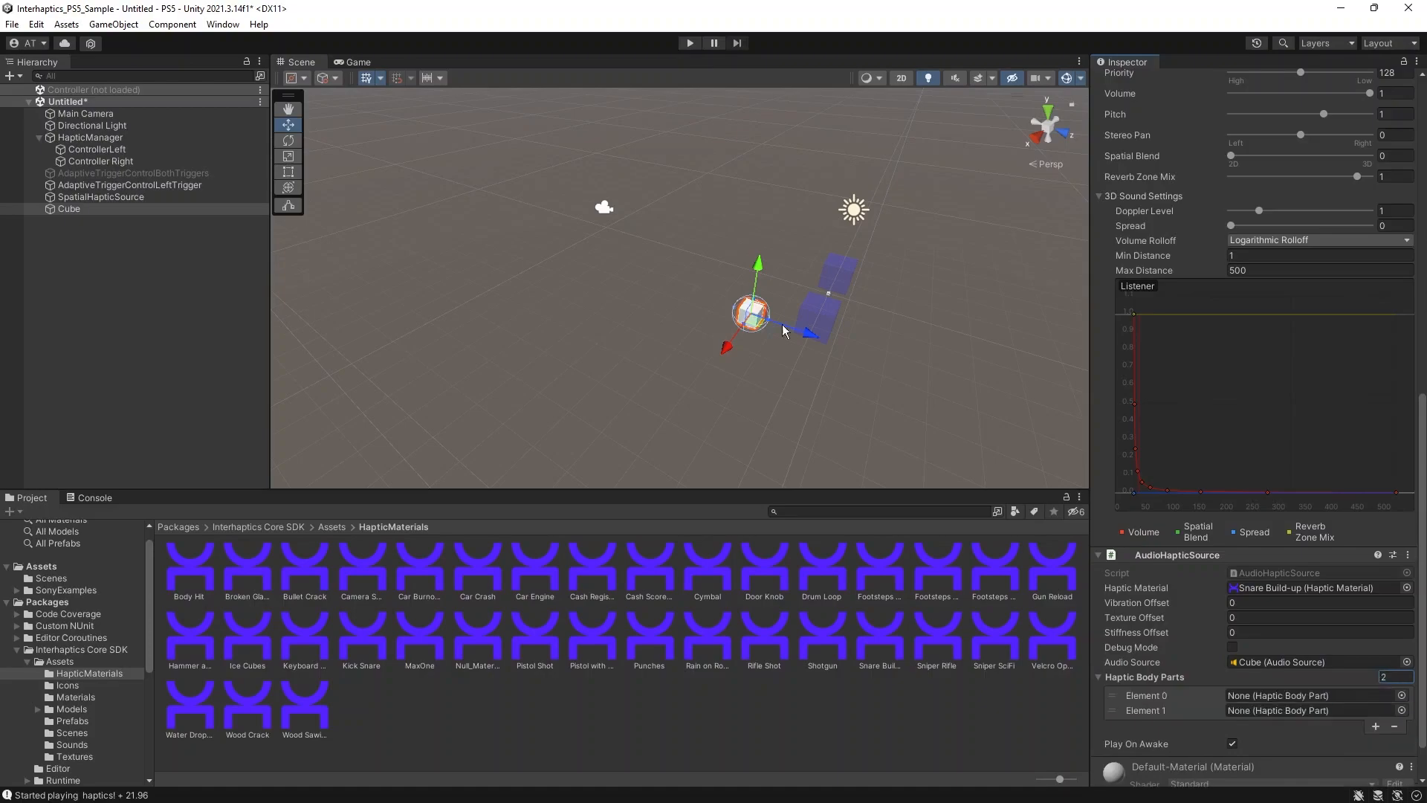
{"action": "left_click_drag", "start_coordinate": [165, 151], "coordinate": [1286, 695]}
{"action": "left_click_drag", "start_coordinate": [87, 165], "coordinate": [1266, 716]}
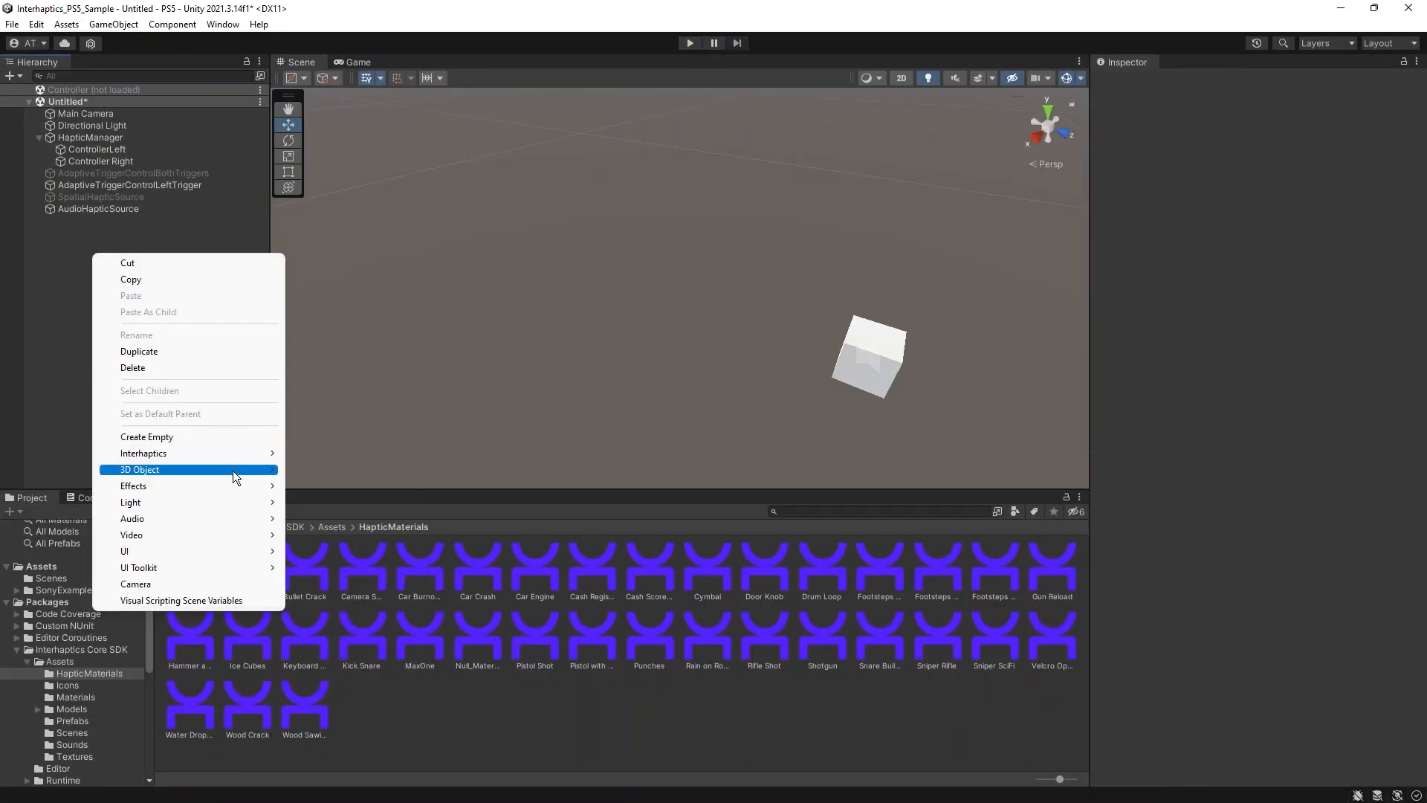
- Add another 3D cube to the scene root and name it EventHapticSource
{"action": "mouse_move", "coordinate": [226, 468]}
{"action": "left_click", "coordinate": [319, 469]}
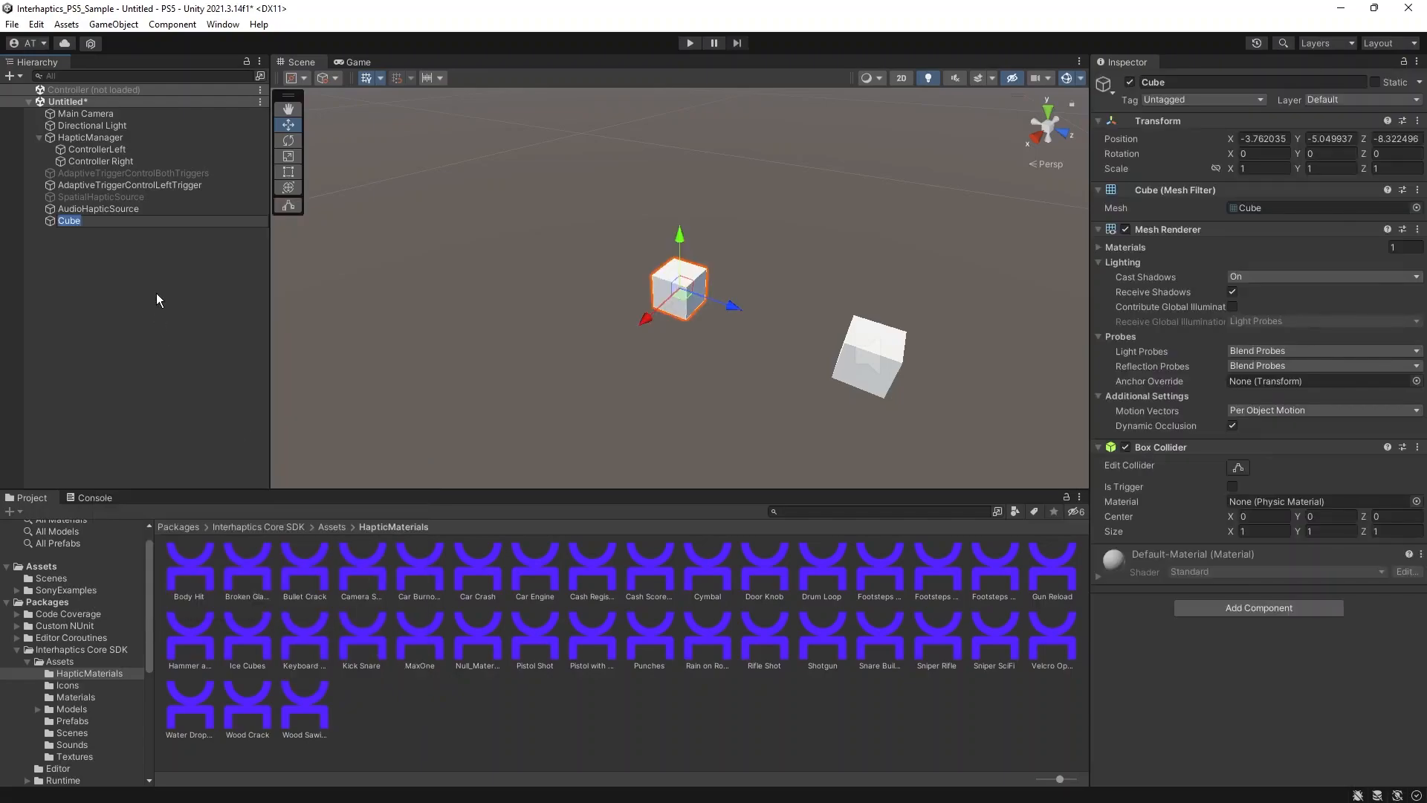
{"action": "type", "text": "EventHapticSource"}
{"action": "key", "text": "Return"}
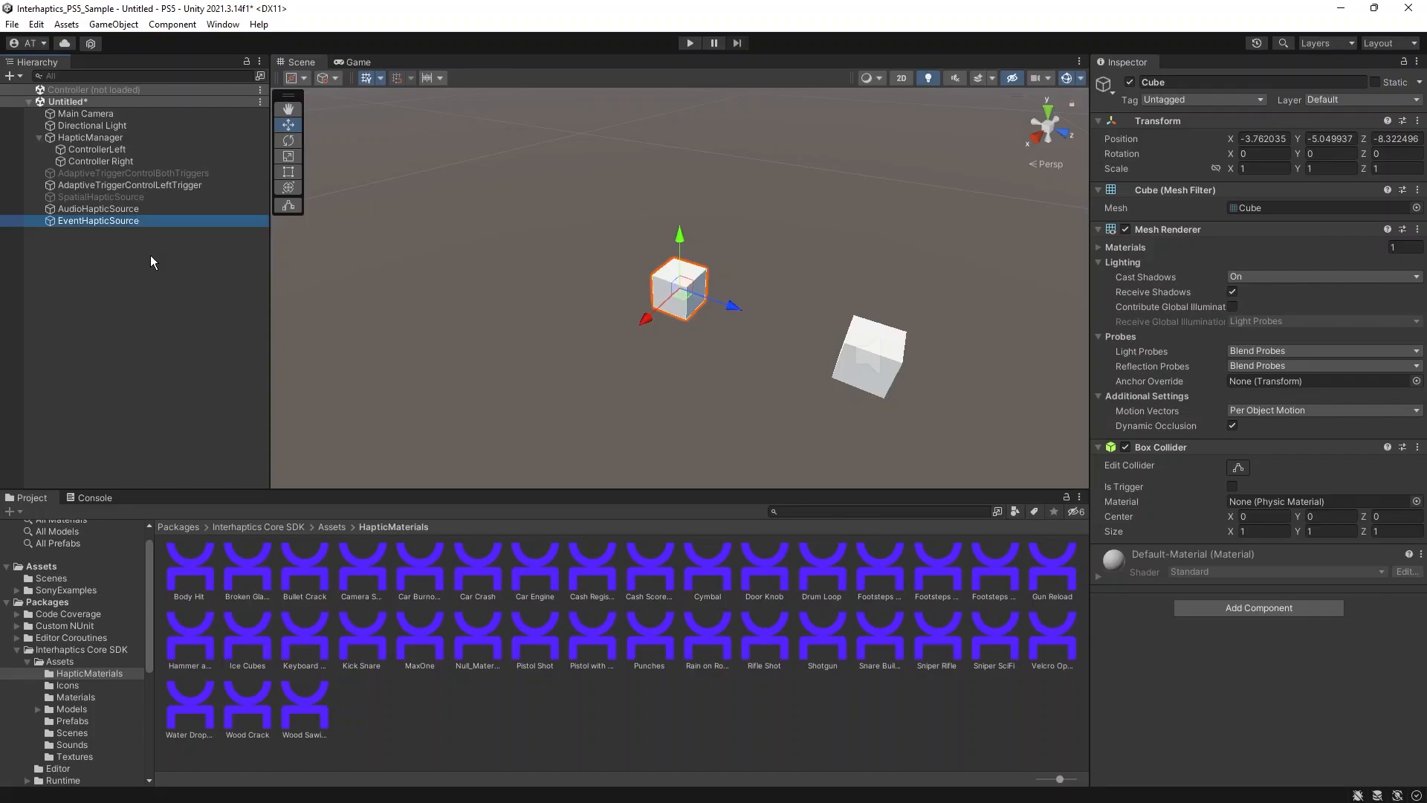
- Disable the Box Collider on the EventHapticSource cube and add the Interhaptics EventHapticSource component
{"action": "left_click", "coordinate": [1125, 447]}
{"action": "left_click", "coordinate": [1233, 607]}
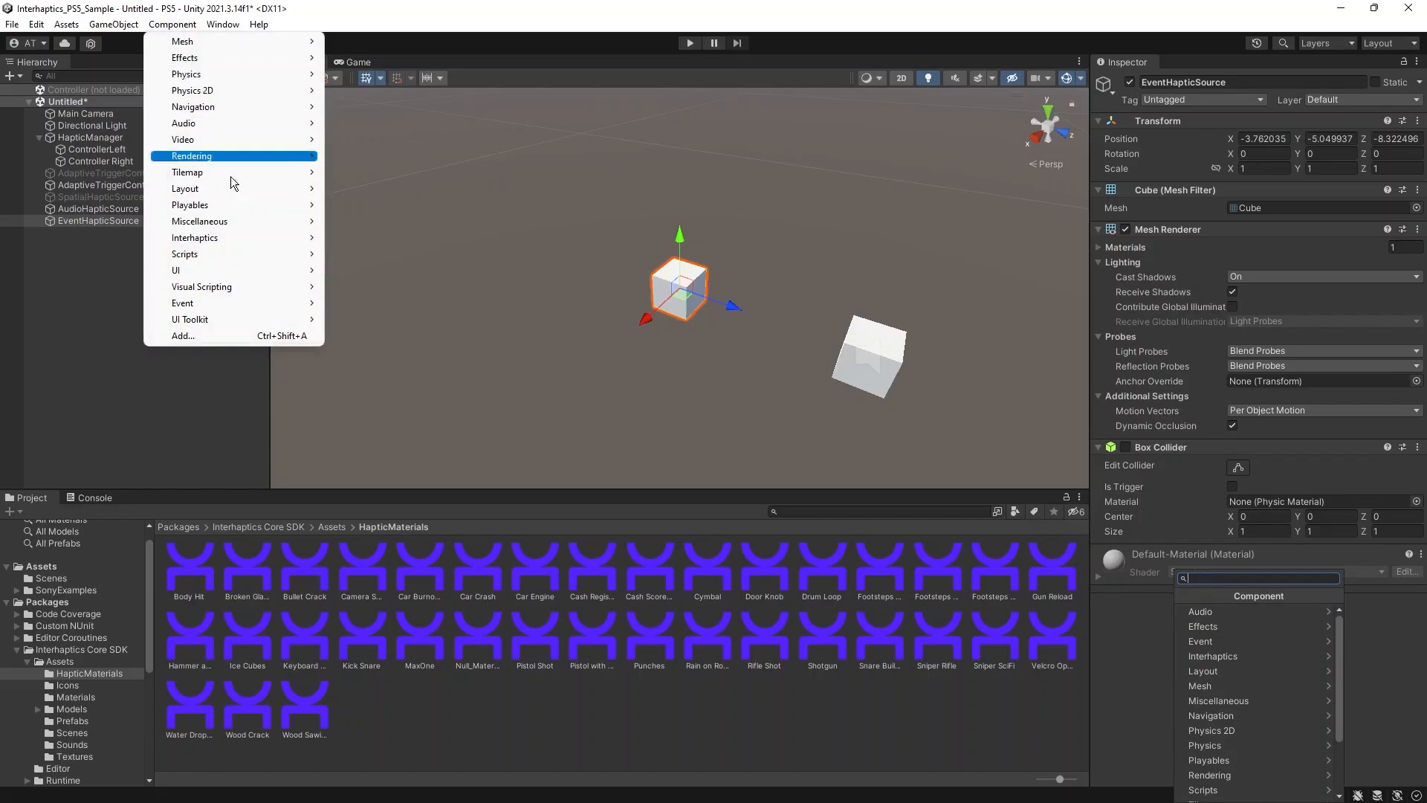
{"action": "mouse_move", "coordinate": [260, 239]}
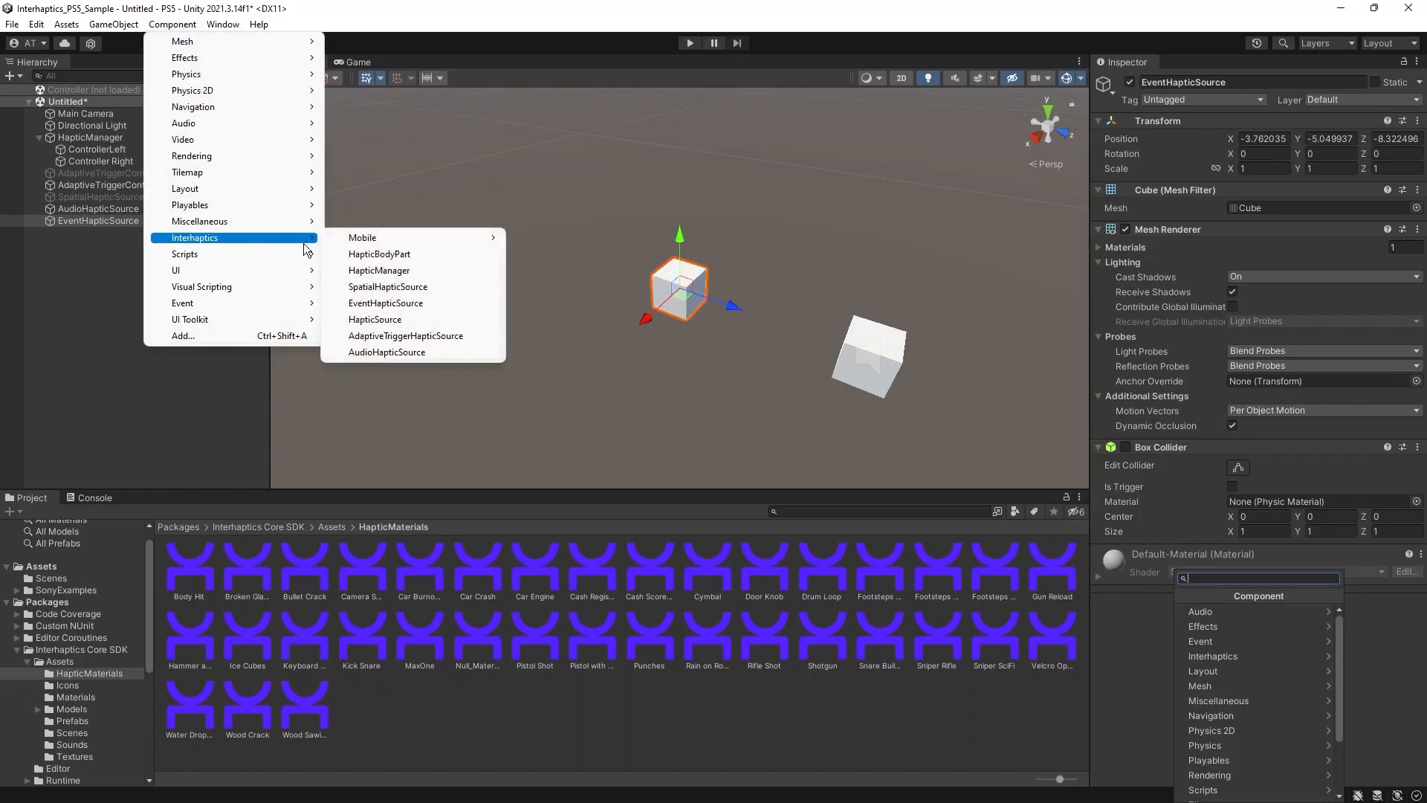
{"action": "left_click", "coordinate": [427, 304]}
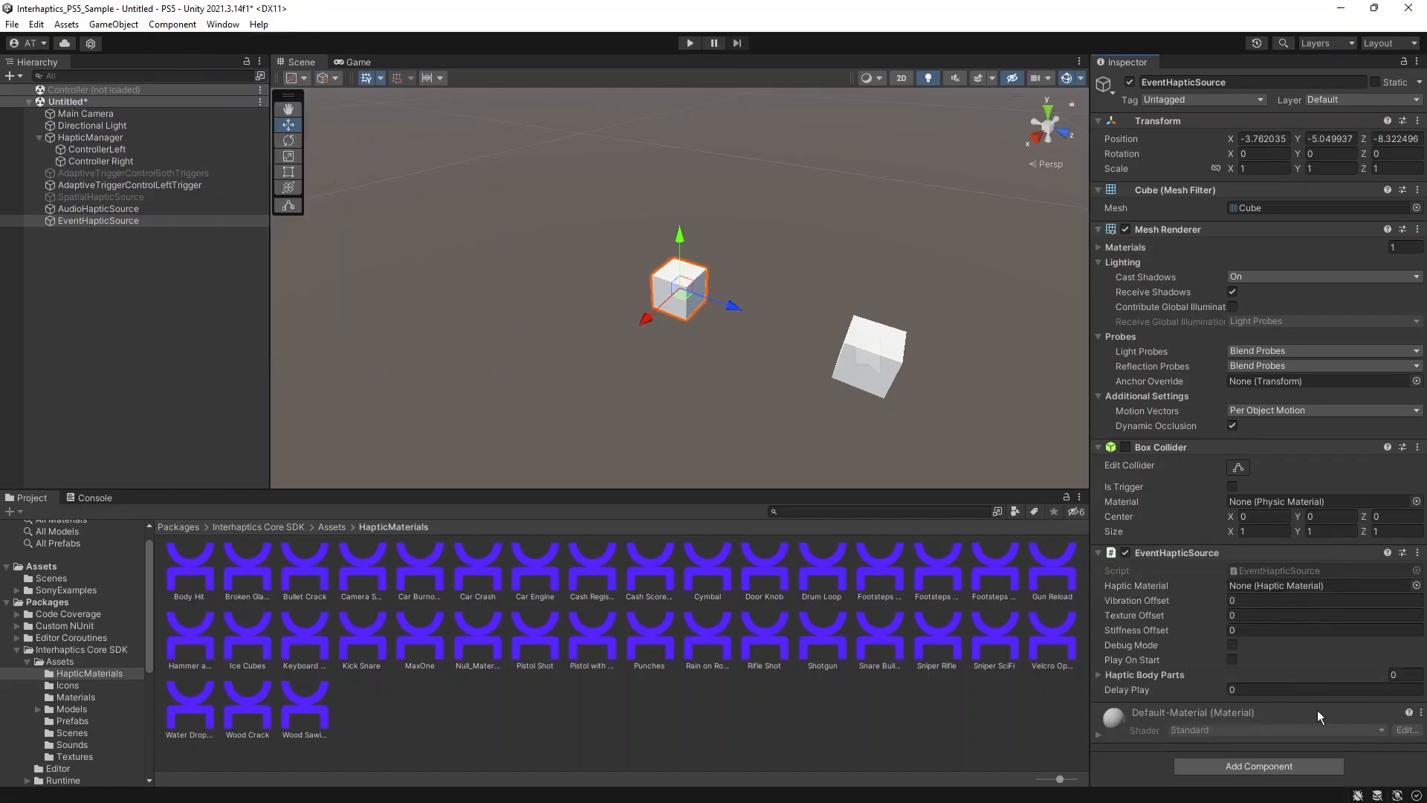
- Assign Rain on Roof from the HapticMaterials folder as the EventHapticSource component's haptic material
{"action": "left_click", "coordinate": [82, 498]}
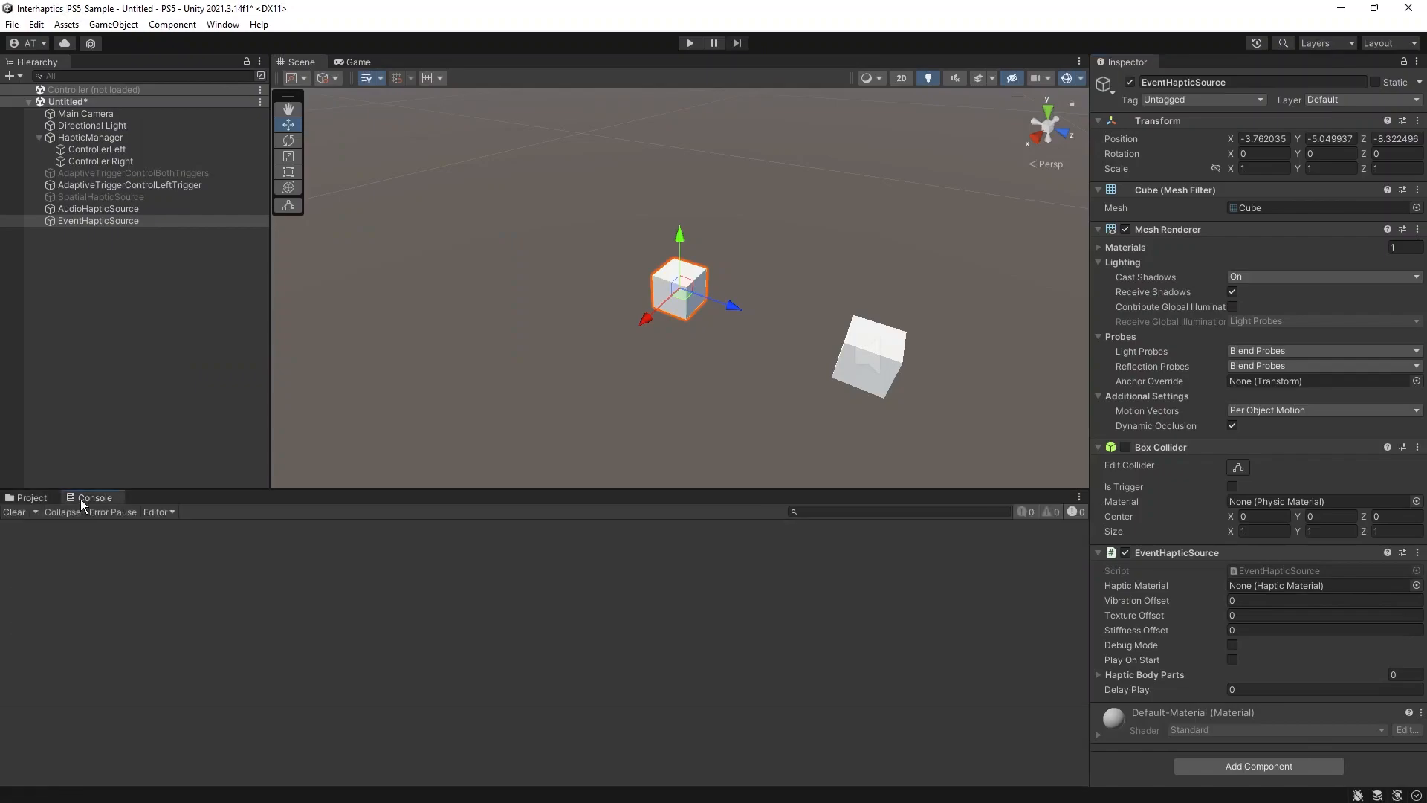
{"action": "left_click", "coordinate": [30, 497]}
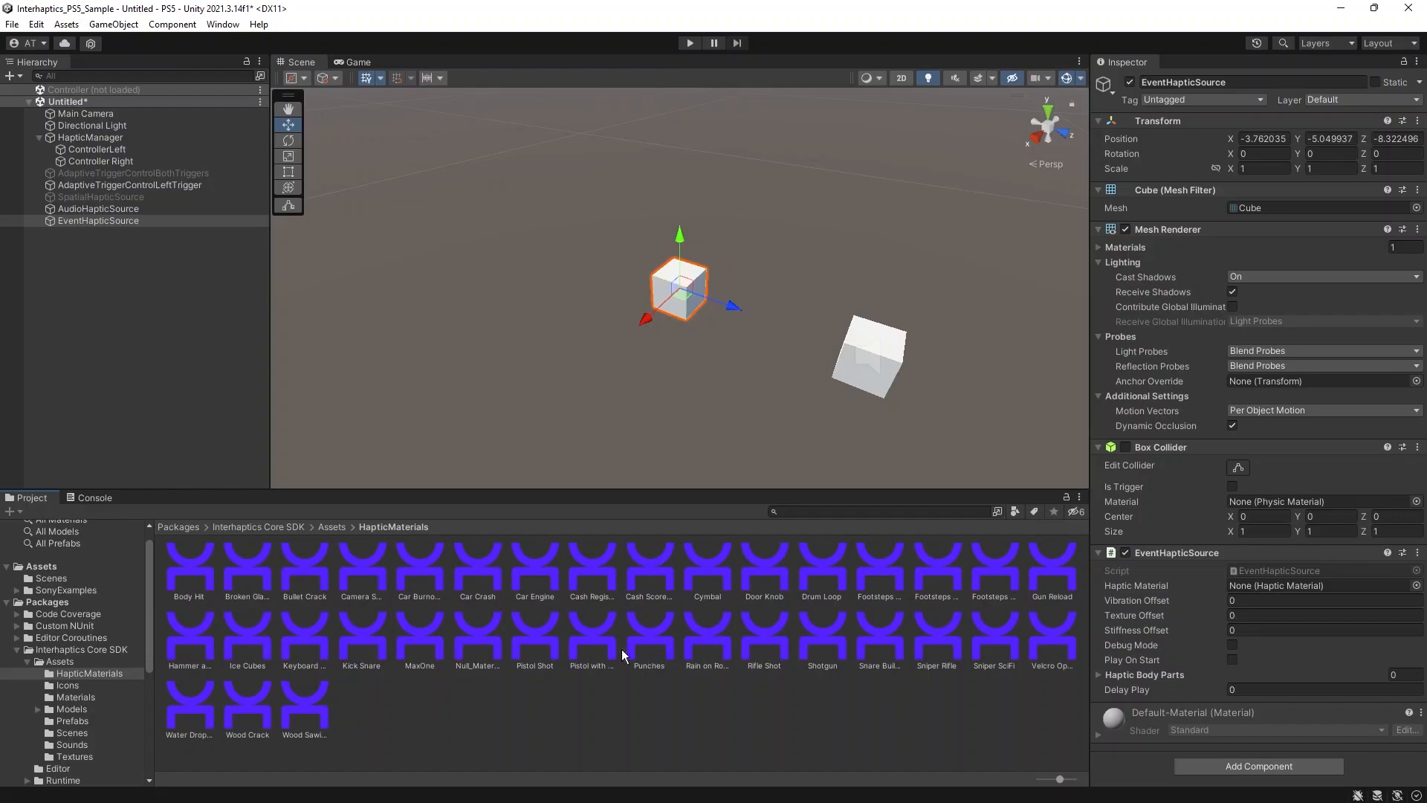
{"action": "left_click_drag", "start_coordinate": [707, 640], "coordinate": [1318, 586]}
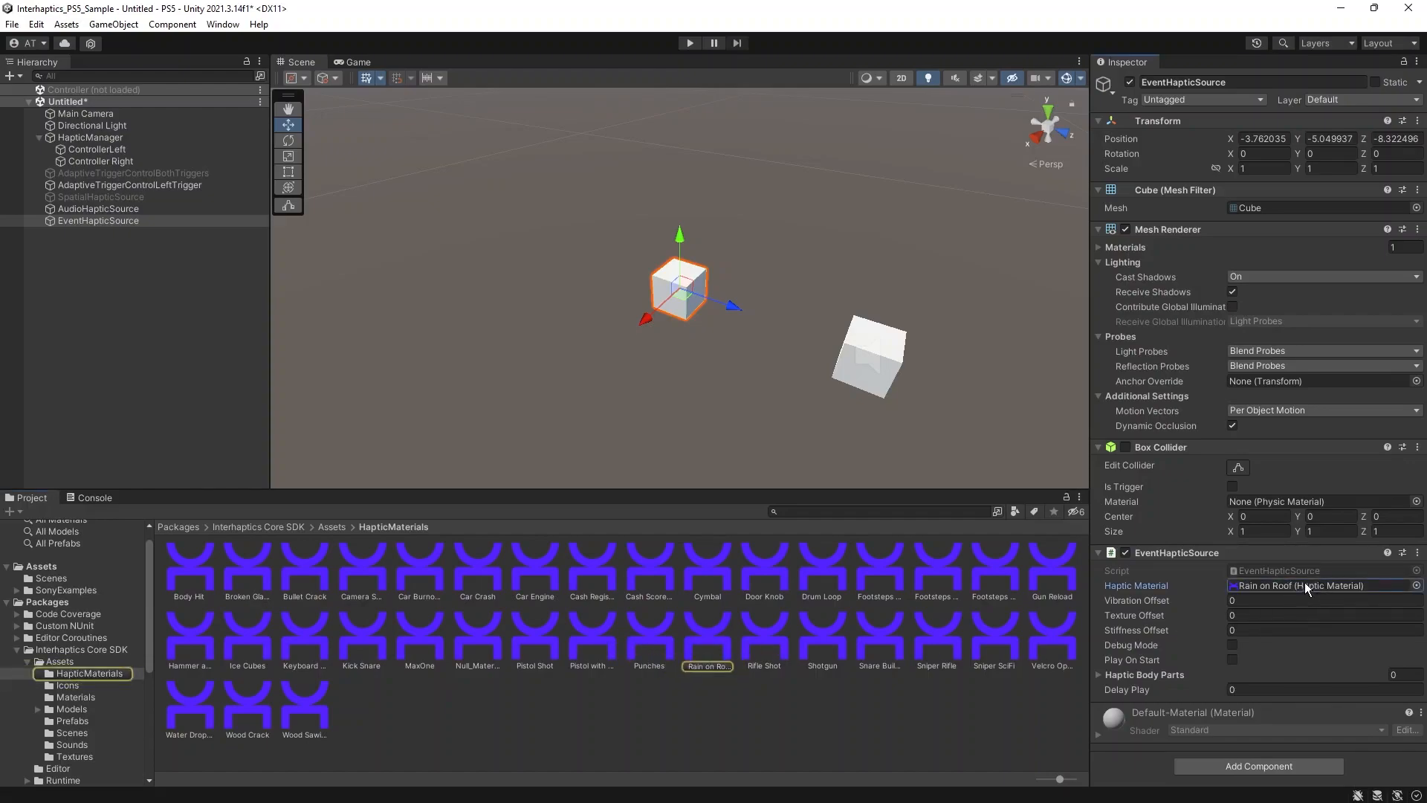
- Set the EventHapticSource component's Haptic Body Parts size to 2 and assign ControllerLeft and Controller Right to the elements
{"action": "left_click", "coordinate": [1097, 674]}
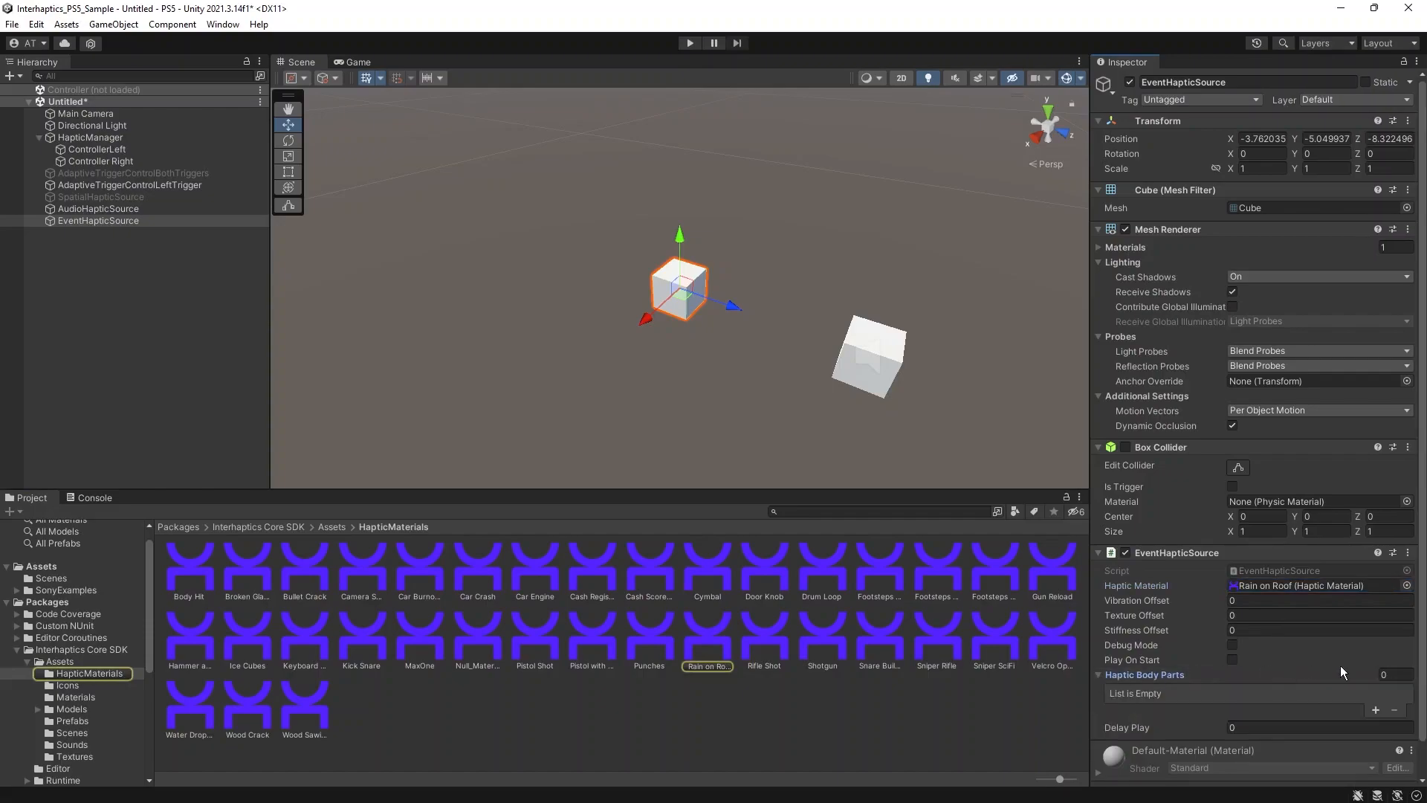
{"action": "left_click", "coordinate": [1386, 674]}
{"action": "type", "text": "2"}
{"action": "key", "text": "Return"}
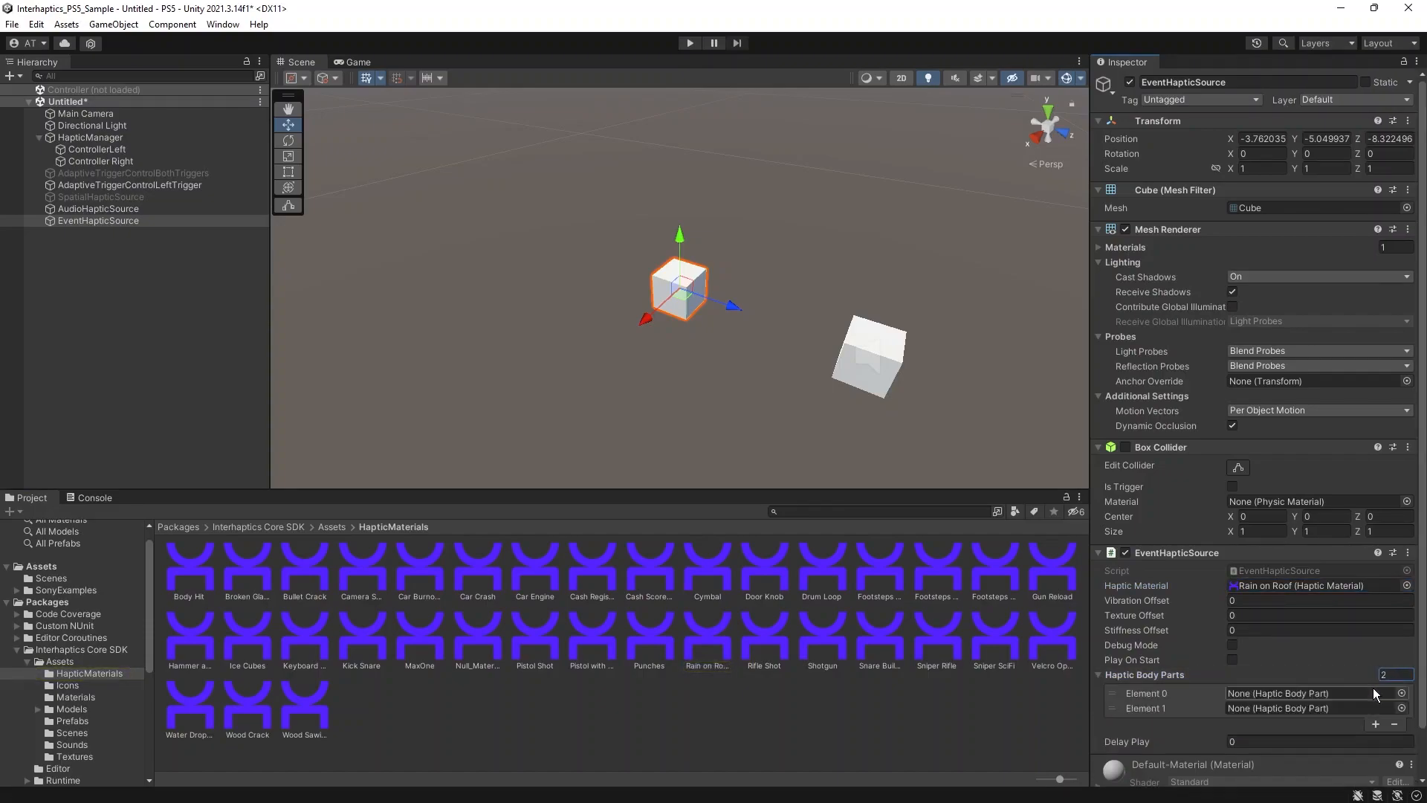
{"action": "left_click_drag", "start_coordinate": [58, 149], "coordinate": [1293, 694]}
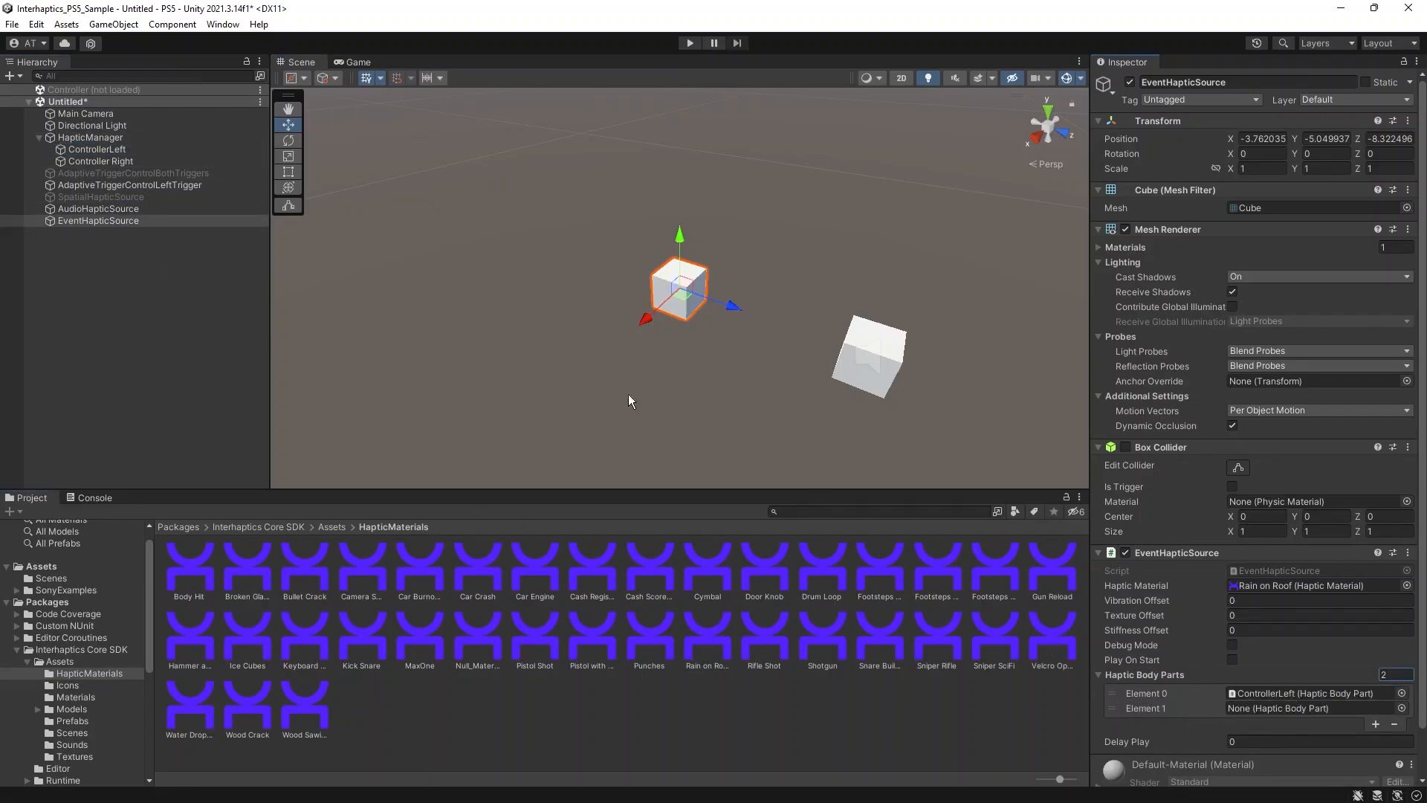
{"action": "left_click_drag", "start_coordinate": [131, 163], "coordinate": [1272, 706]}
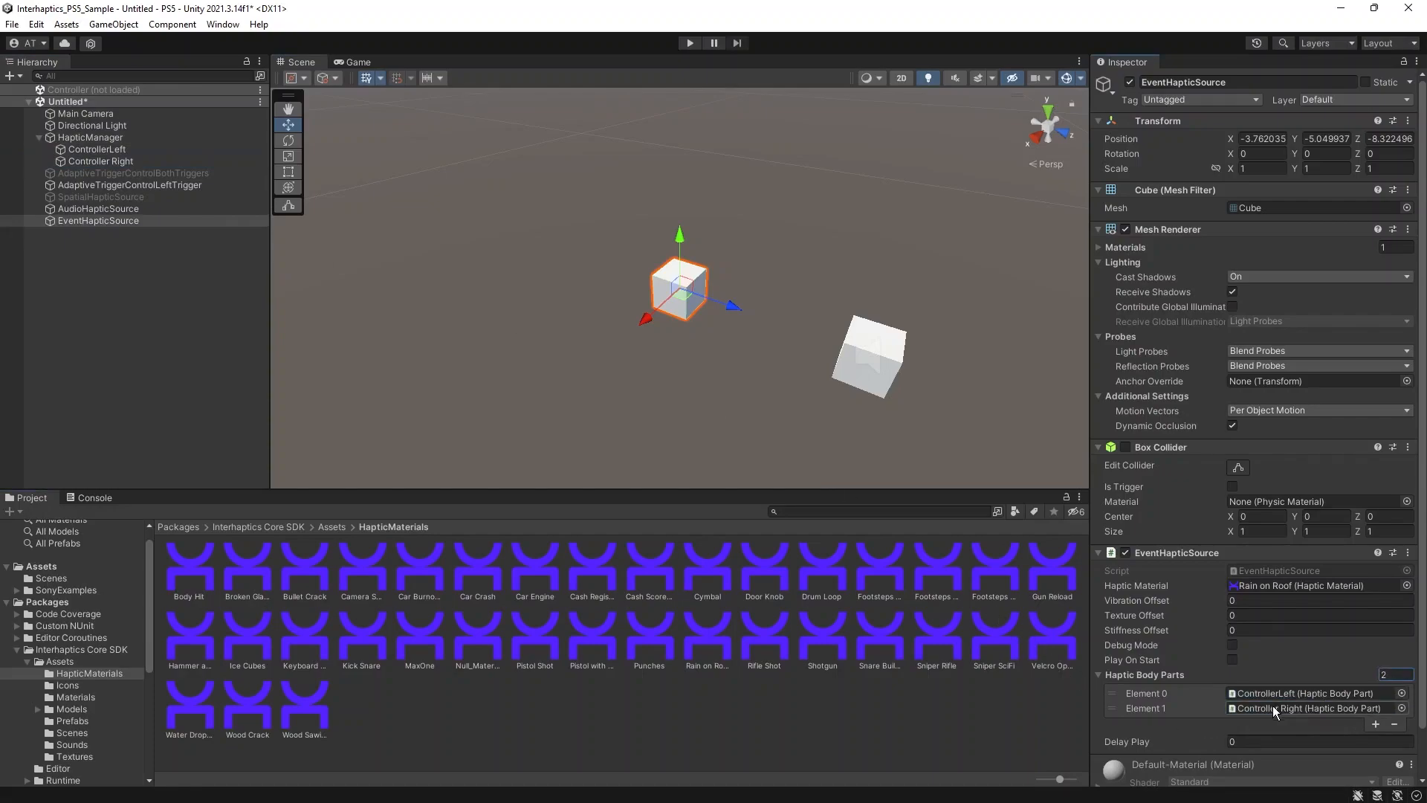
- Deactivate the AudioHapticSource object in the scene, leaving EventHapticSource active
{"action": "left_click", "coordinate": [131, 137]}
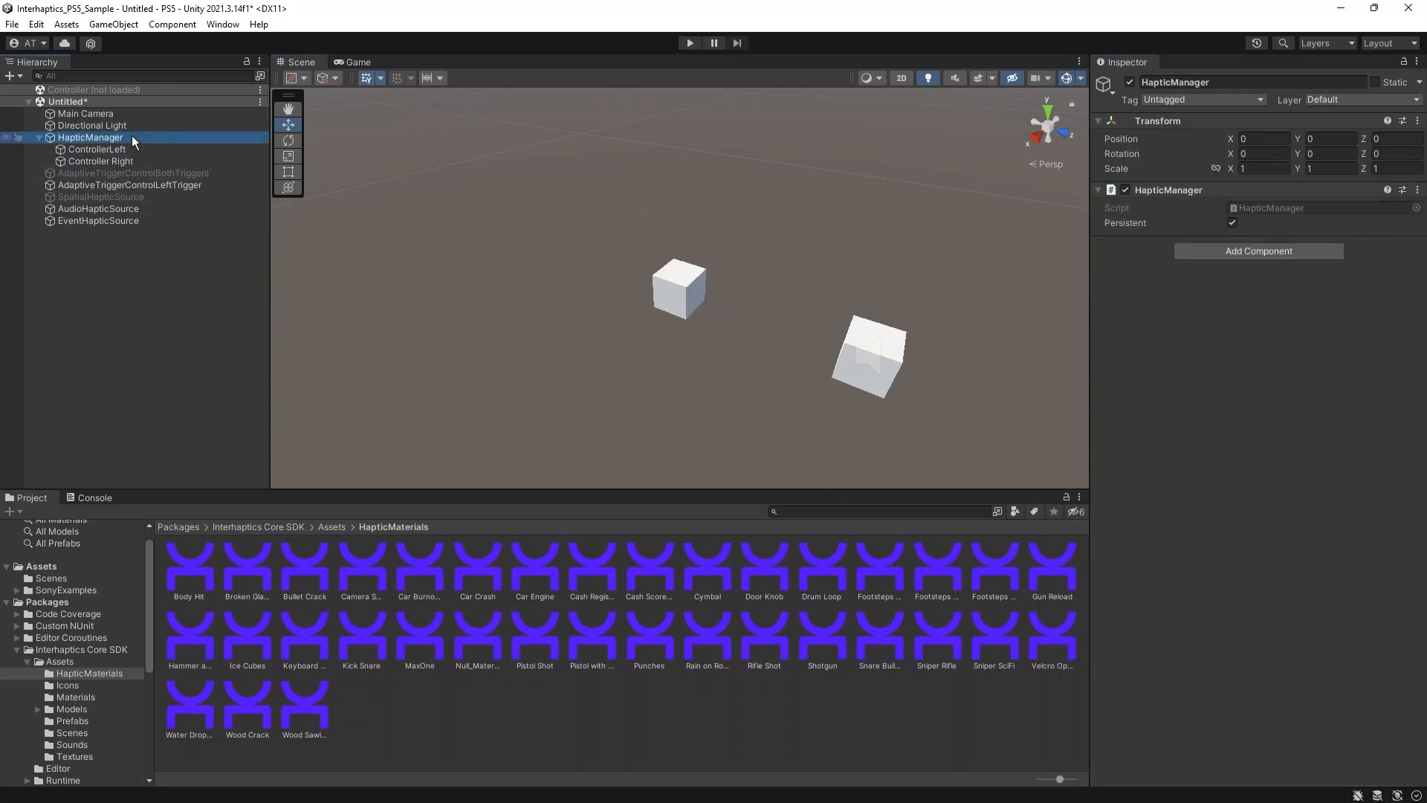
{"action": "left_click", "coordinate": [128, 221]}
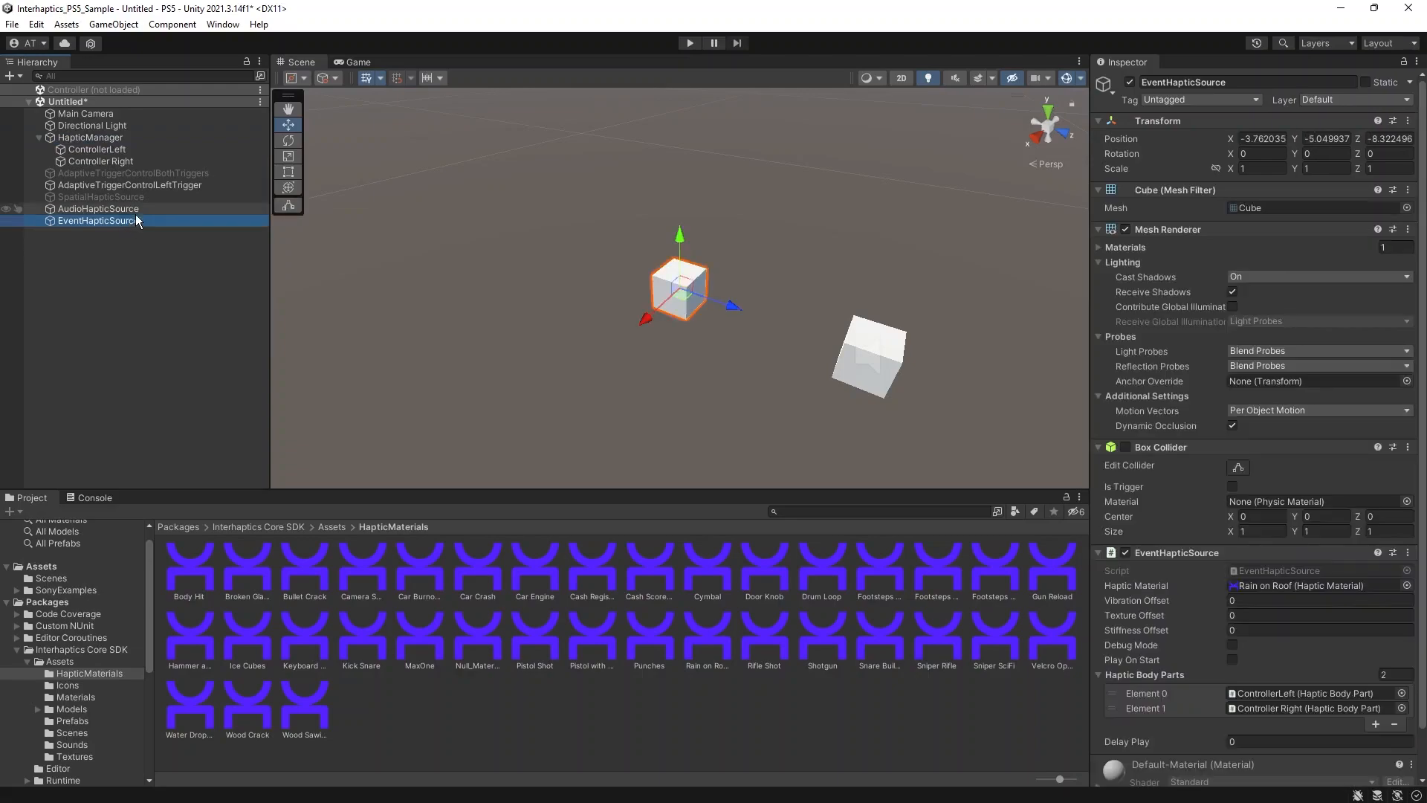
{"action": "left_click", "coordinate": [64, 210]}
{"action": "left_click", "coordinate": [1129, 82]}
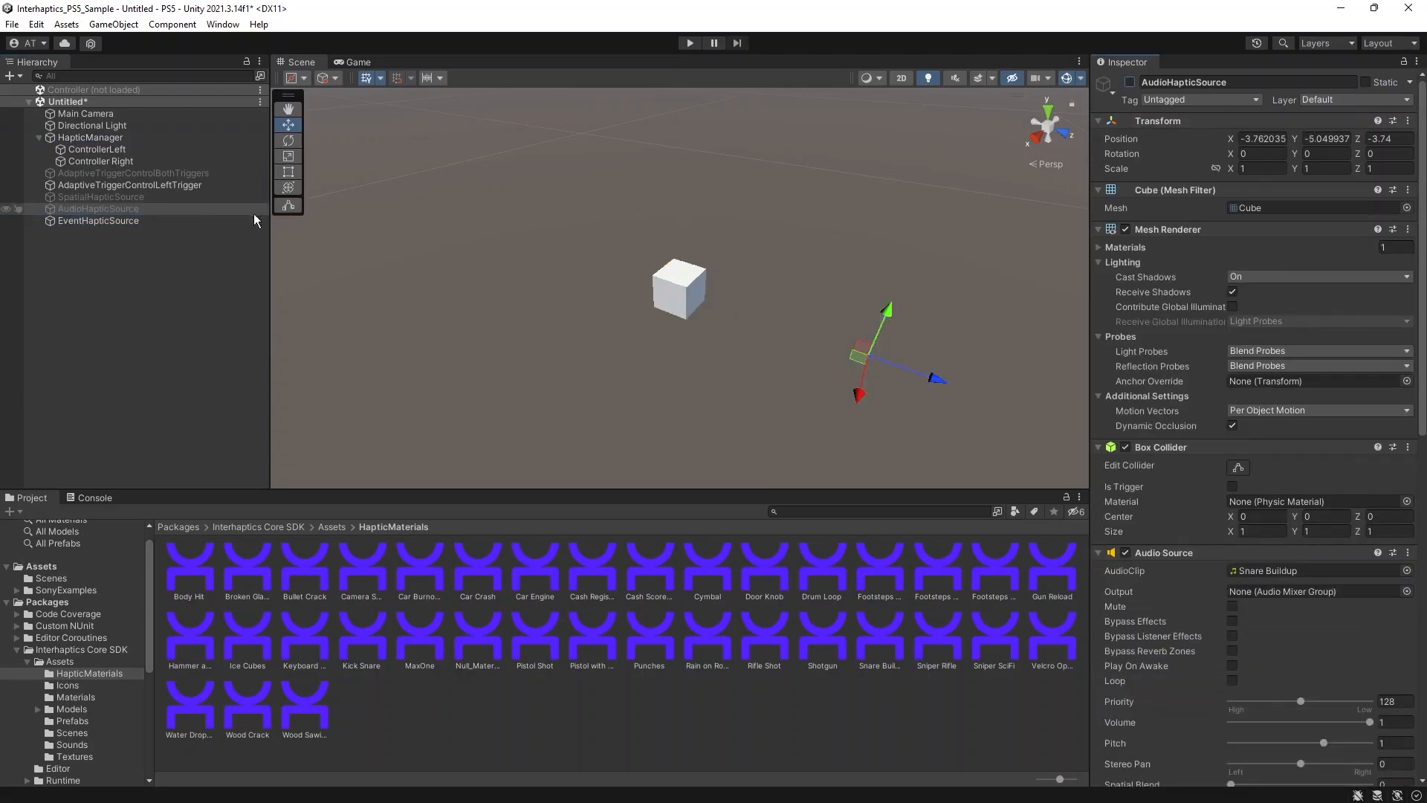
- Enable Debug Mode on the EventHapticSource object's EventHapticSource component
{"action": "left_click", "coordinate": [208, 222]}
{"action": "scroll", "coordinate": [1251, 686], "scroll_direction": "down", "scroll_amount": 2}
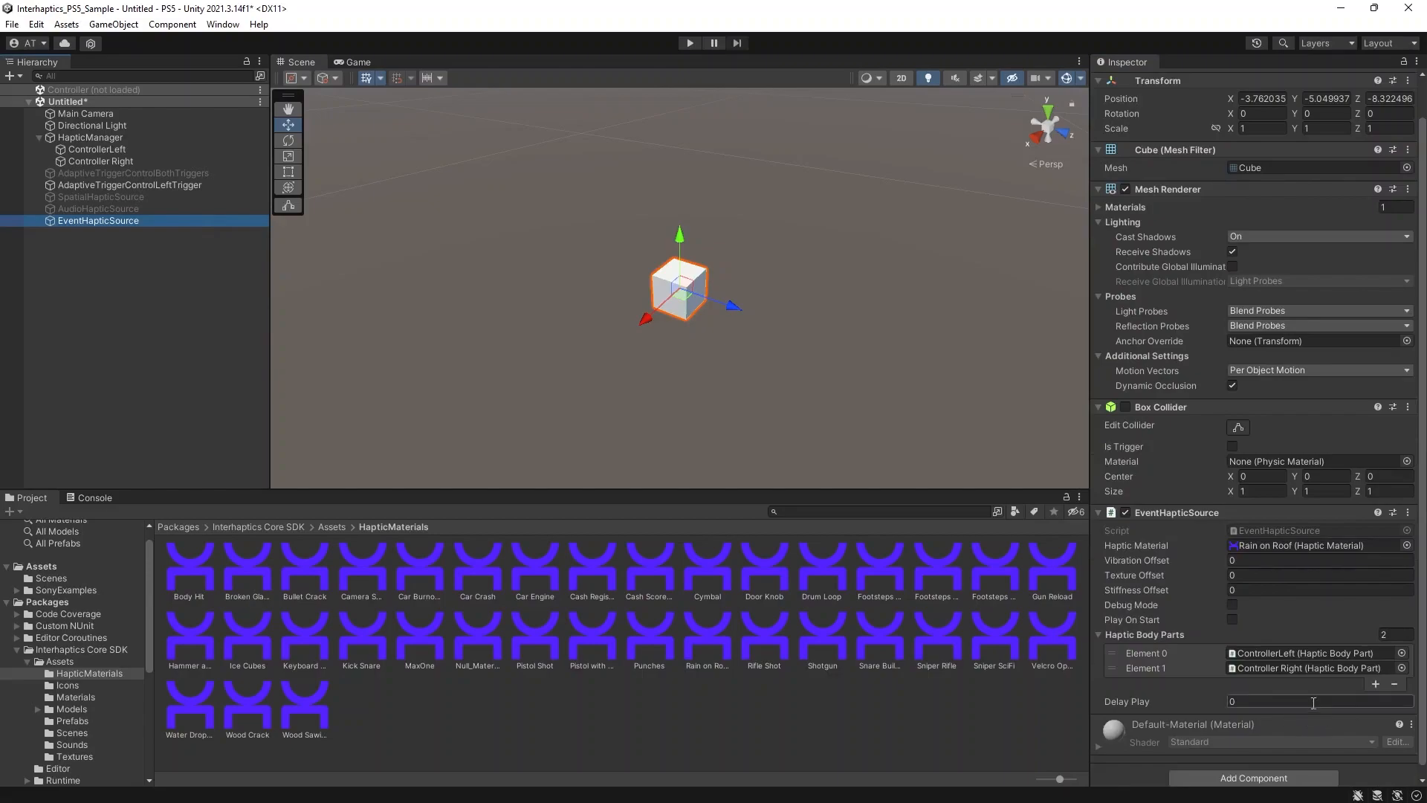
{"action": "left_click", "coordinate": [1230, 605]}
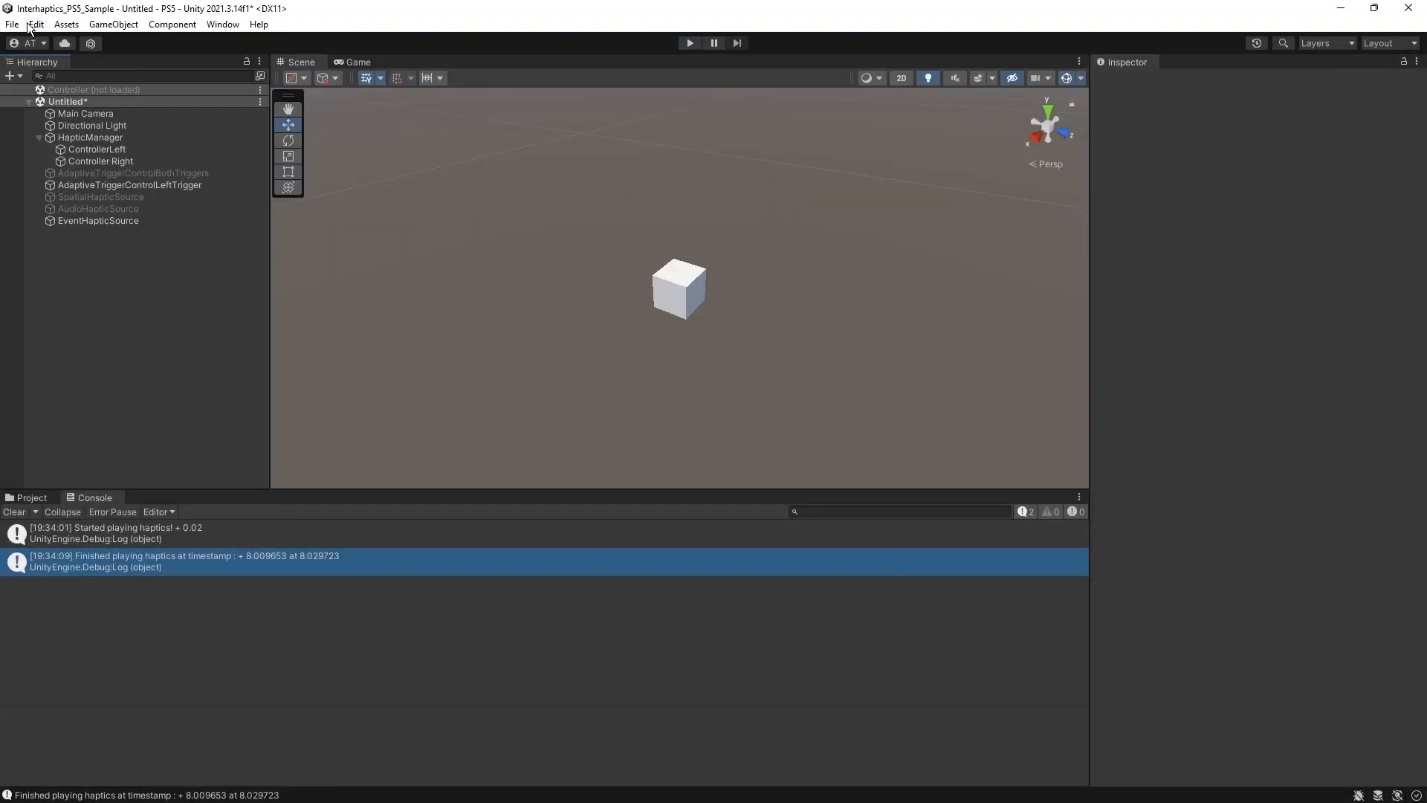
- Bring up the scene file and project build commands
{"action": "left_click", "coordinate": [12, 25]}
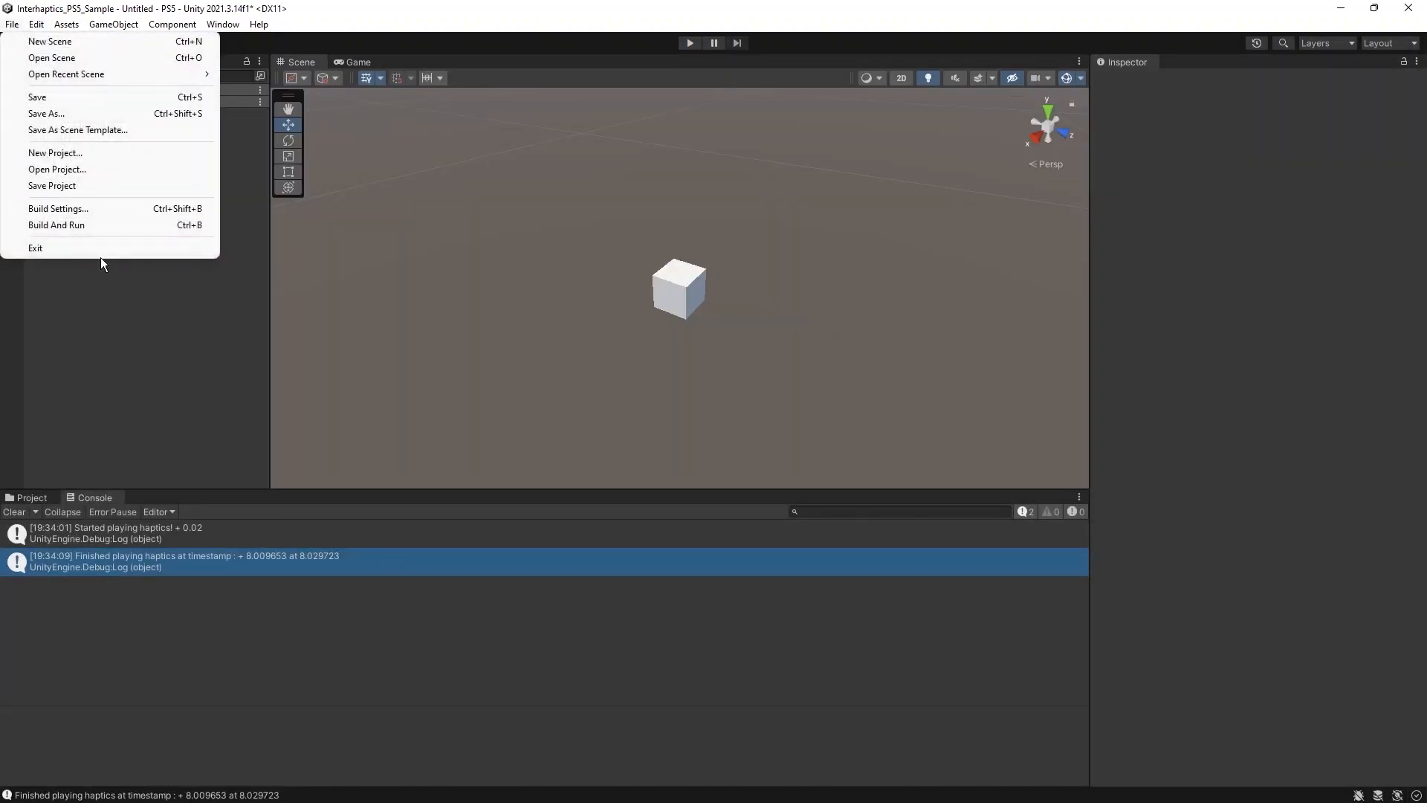